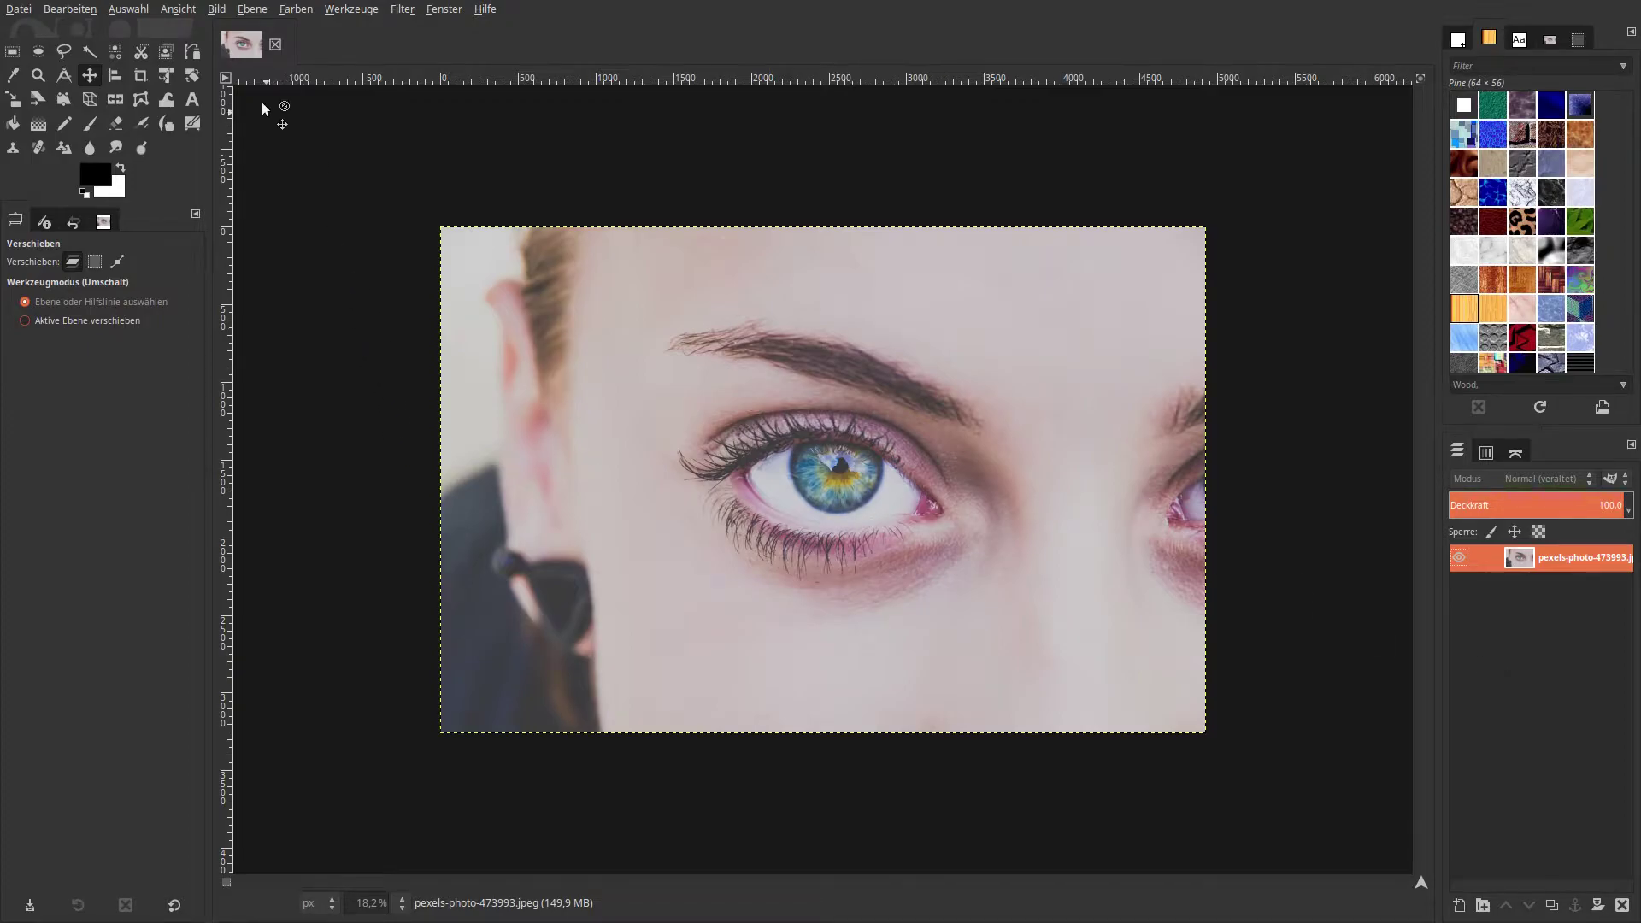
- Check the image dimensions in Scale Image without resizing, then set the view zoom to 50%
left_click(216, 11)
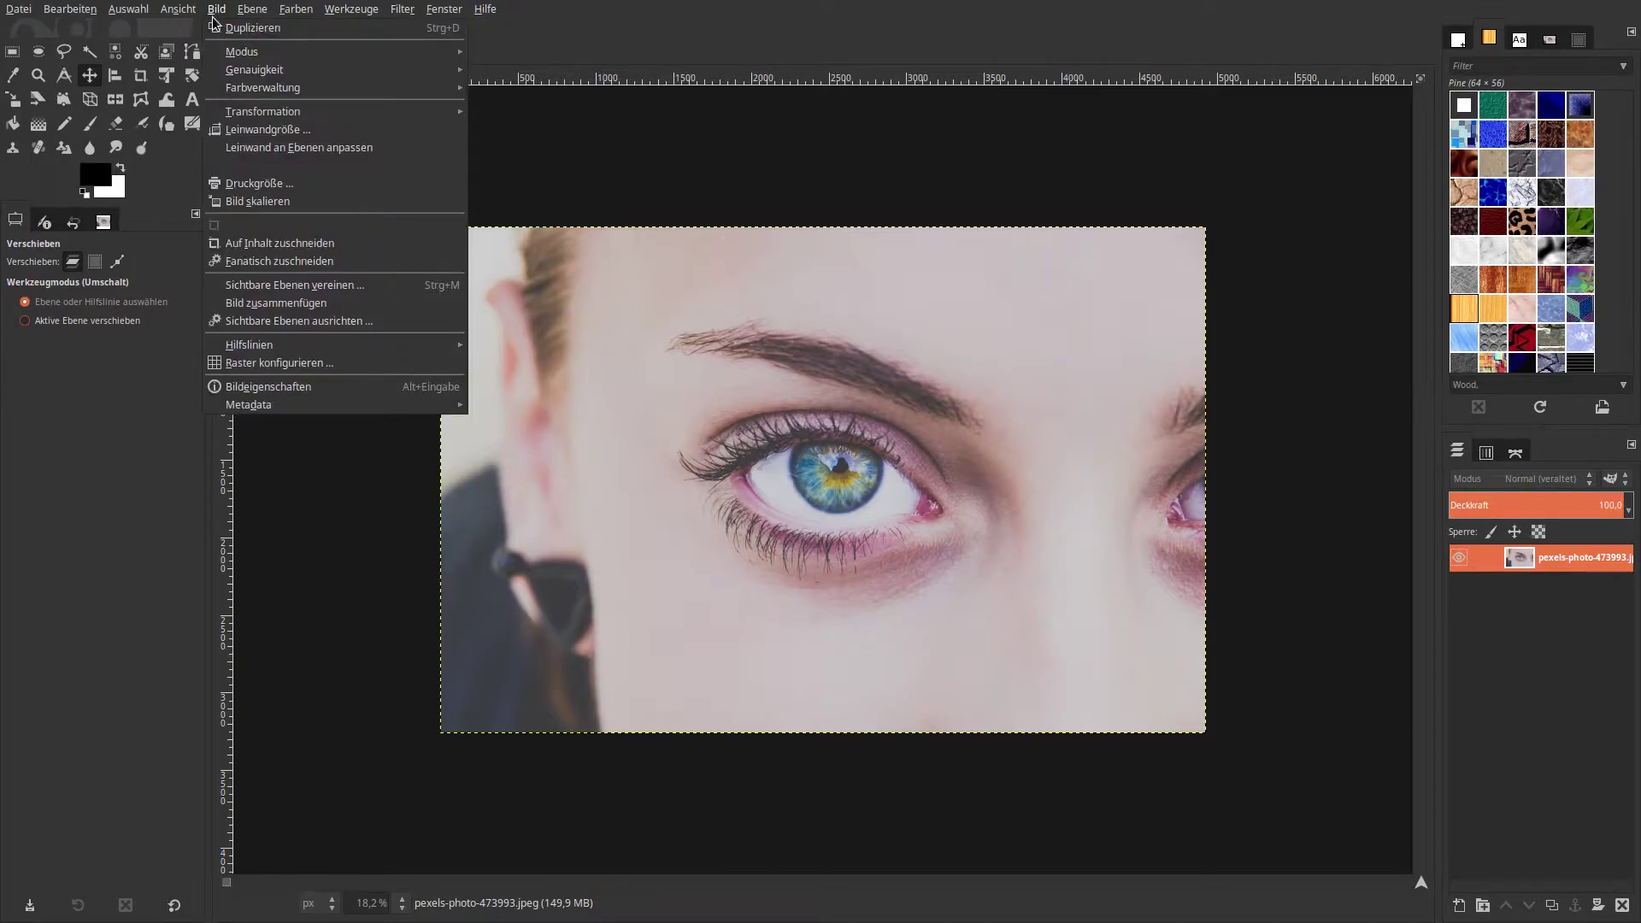
left_click(238, 204)
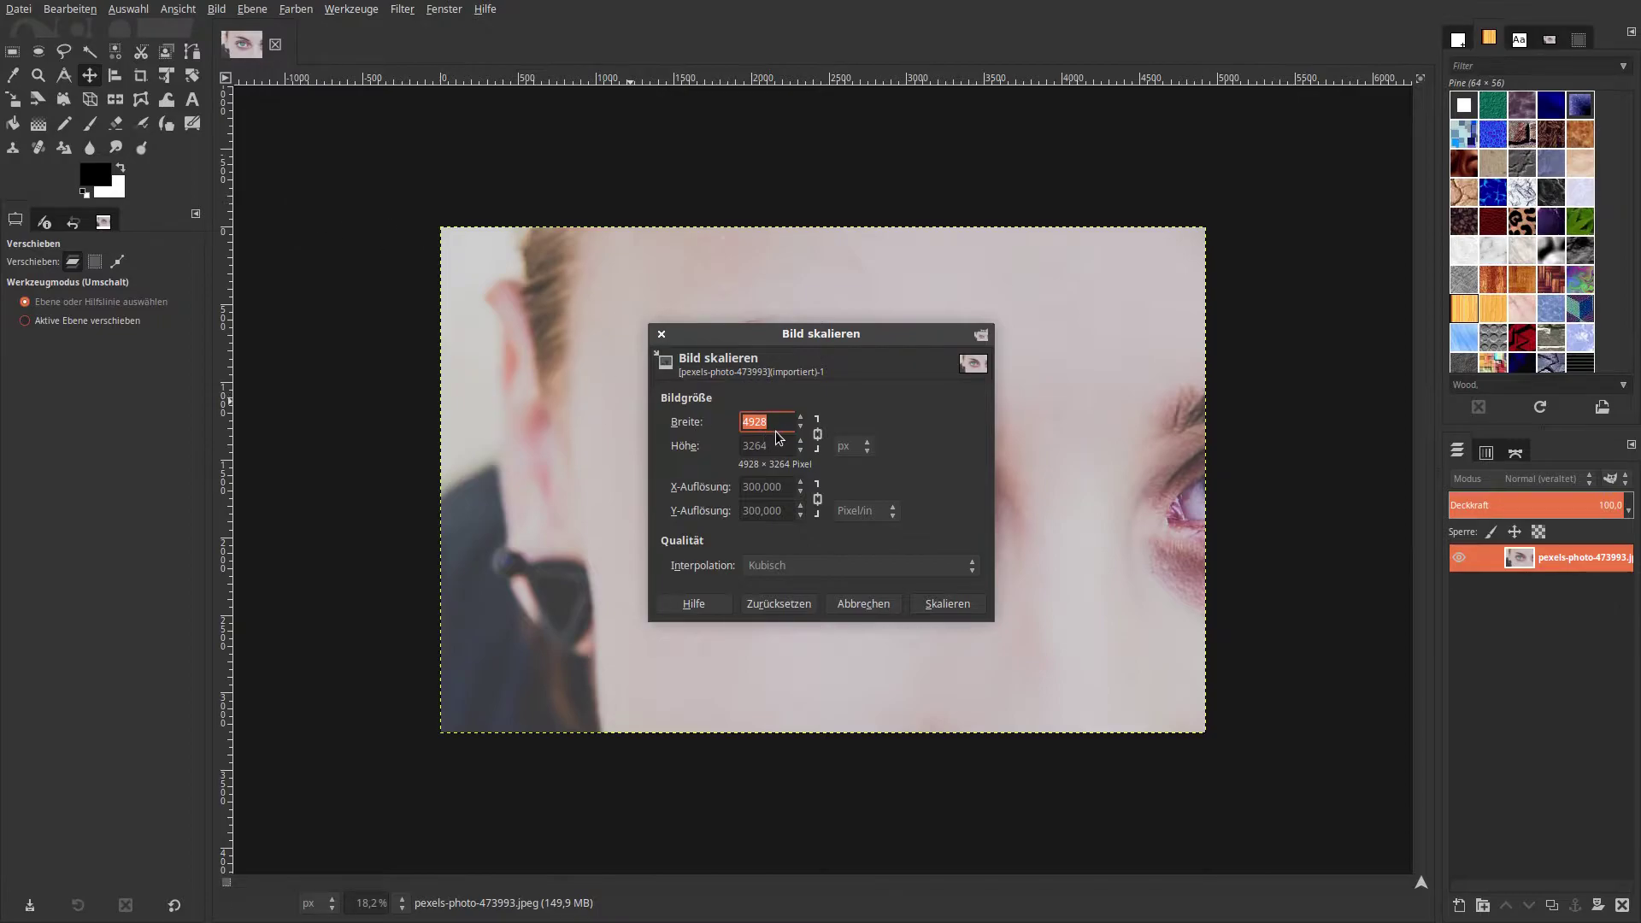
left_click(849, 603)
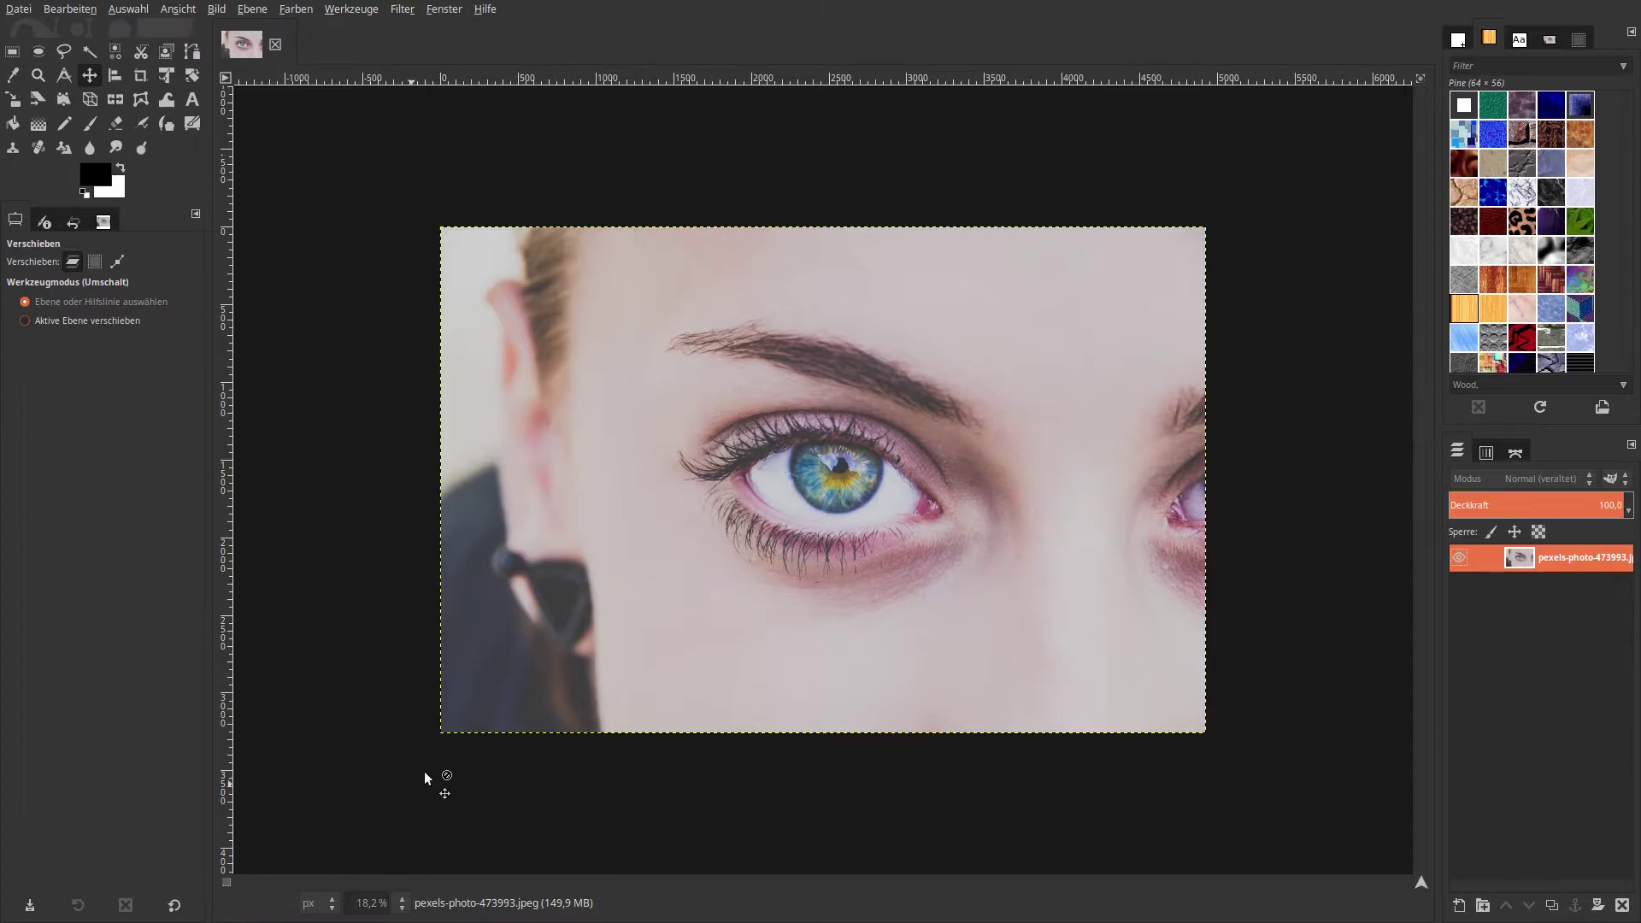
left_click(401, 903)
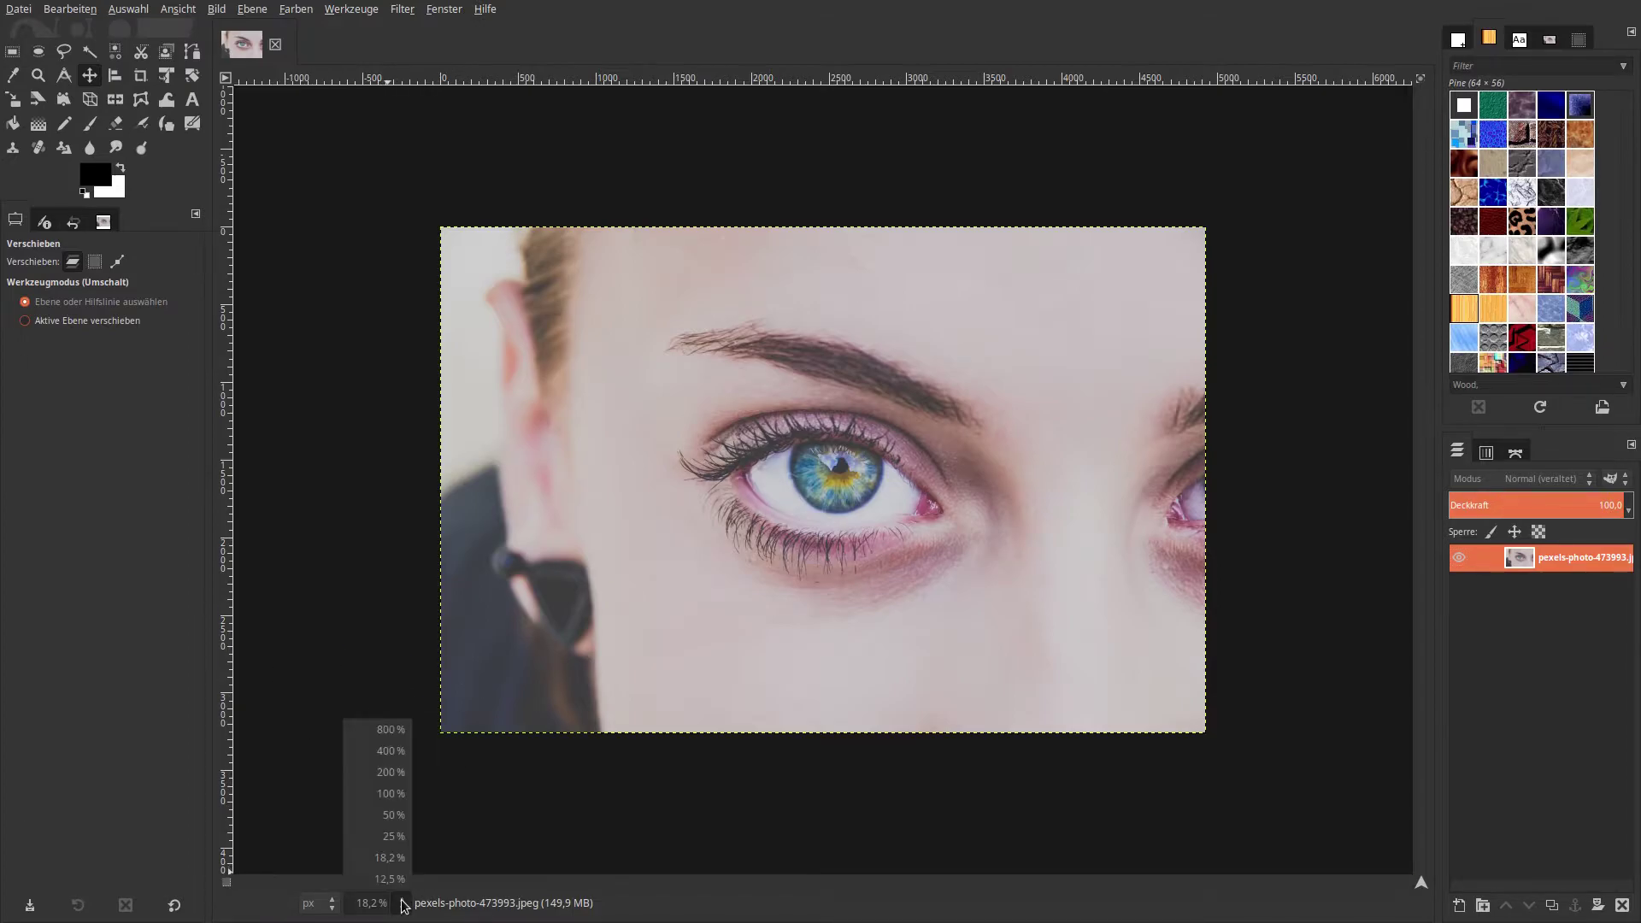
left_click(395, 818)
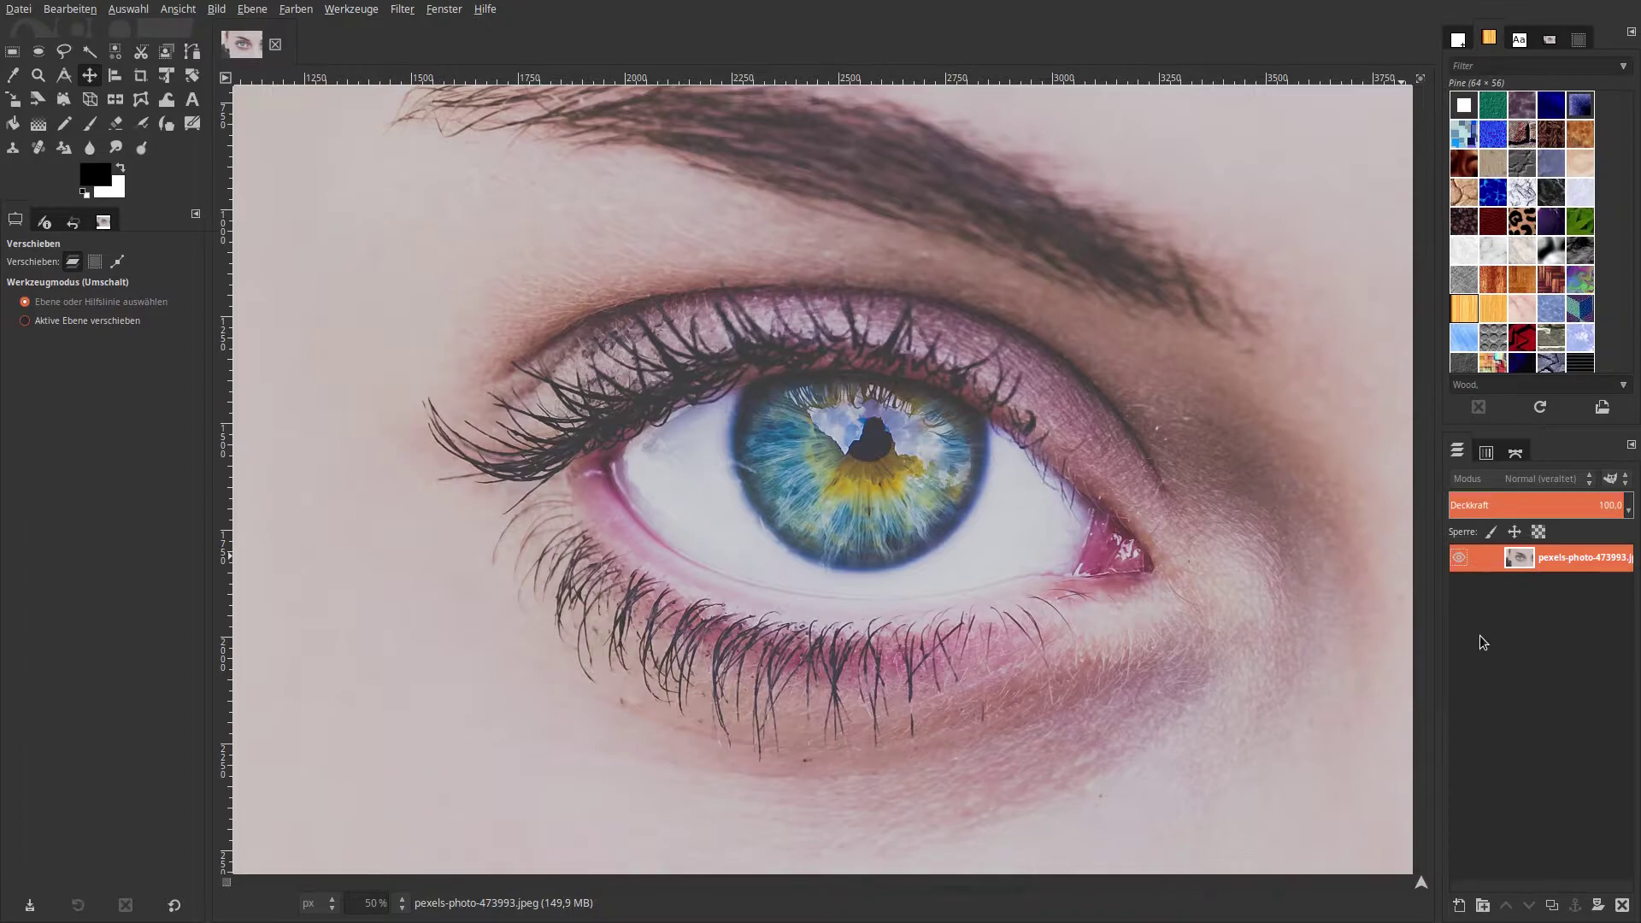
- Make three duplicates of the eye photo layer and hide the original
left_click(1551, 906)
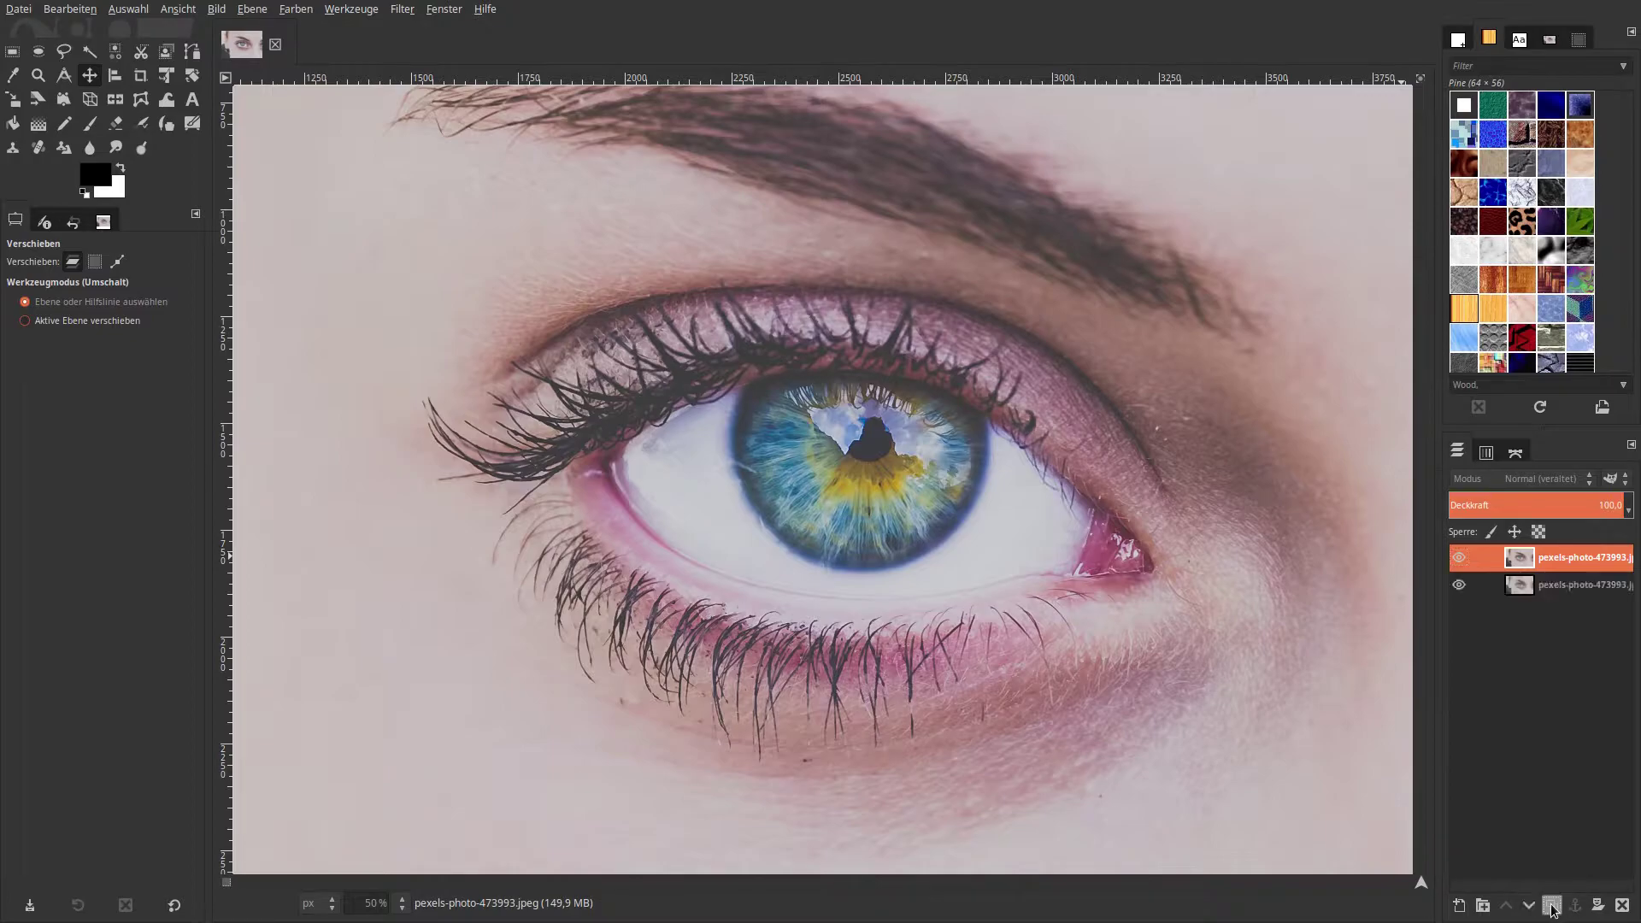
left_click(1459, 585)
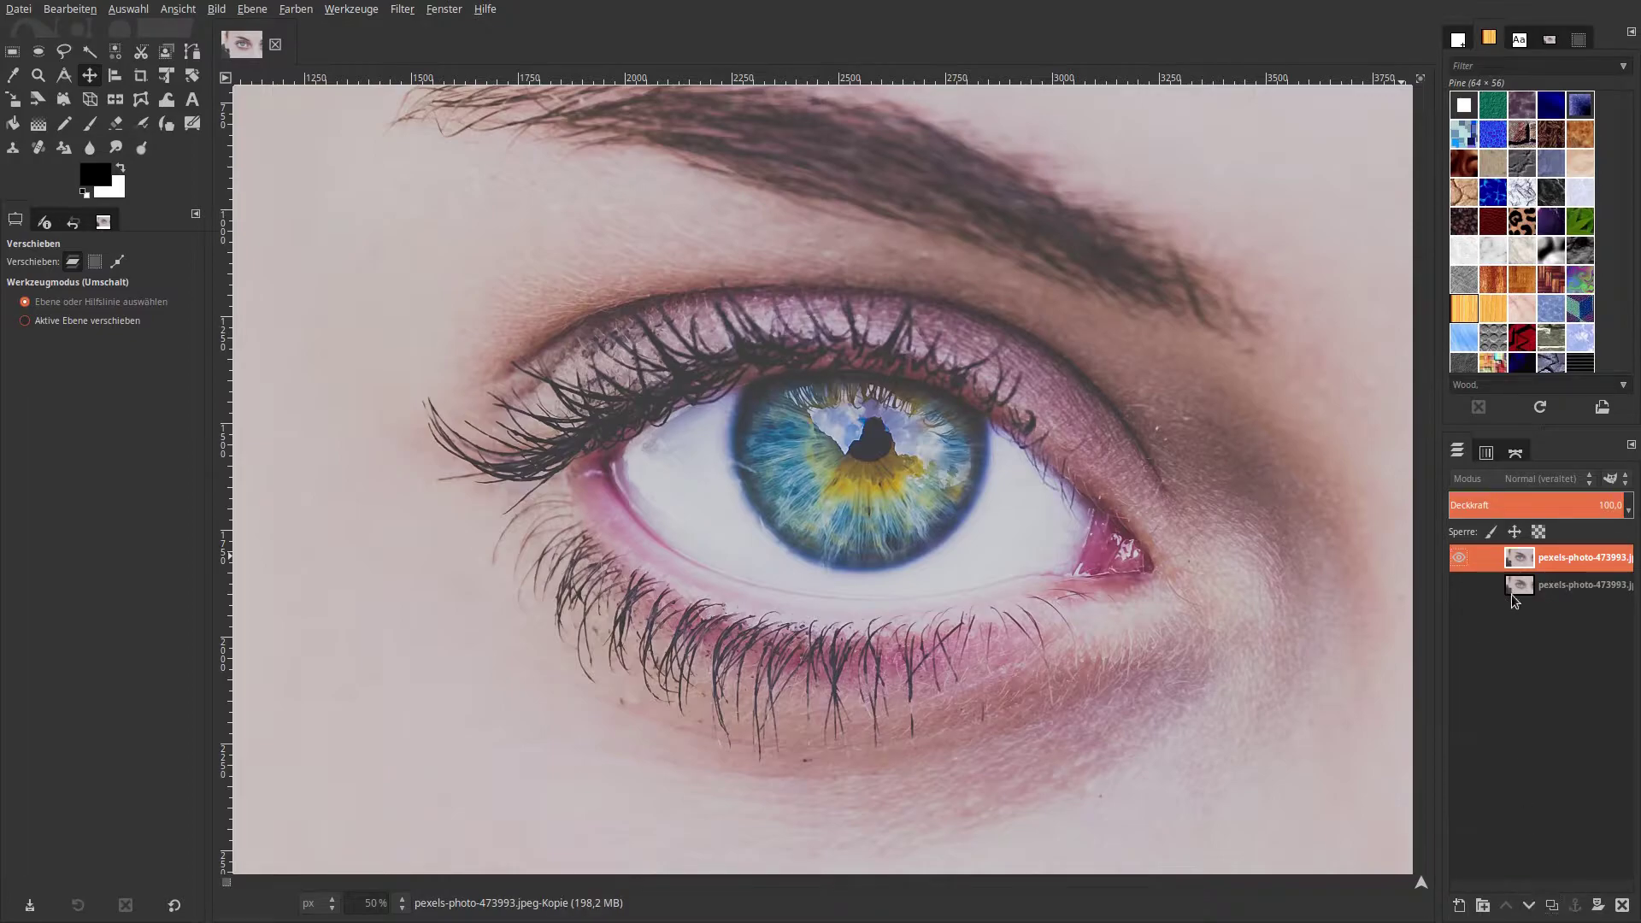
left_click(1551, 906)
left_click(1551, 906)
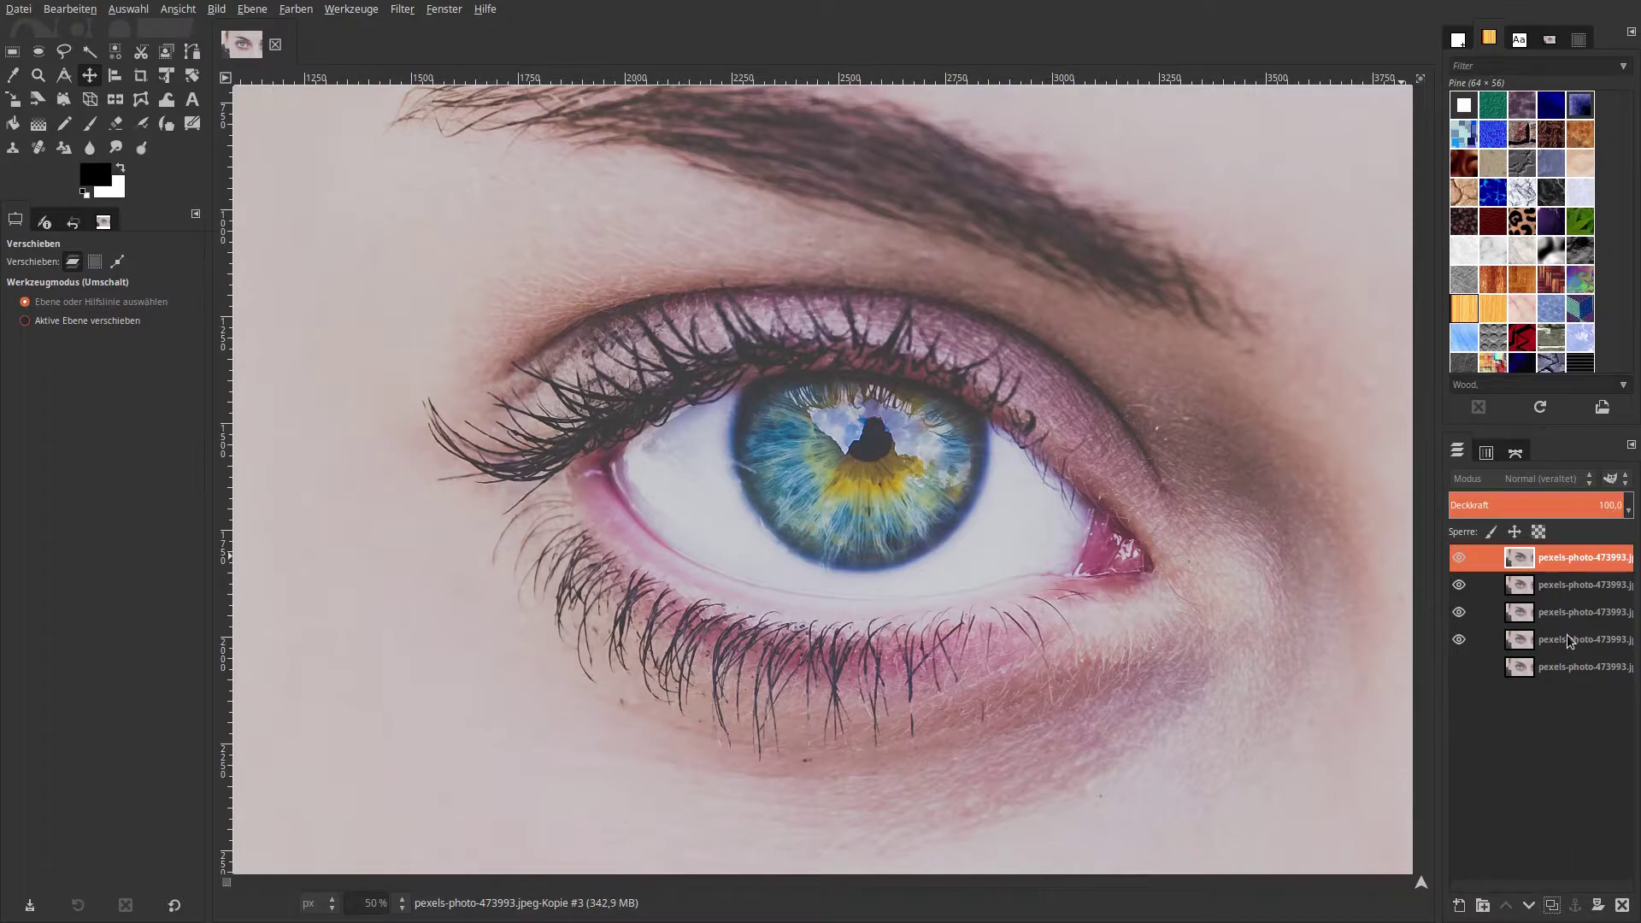
- Rename the duplicated layers 1, 2, 3 and 4 from bottom to top
double_click(1572, 637)
type("1")
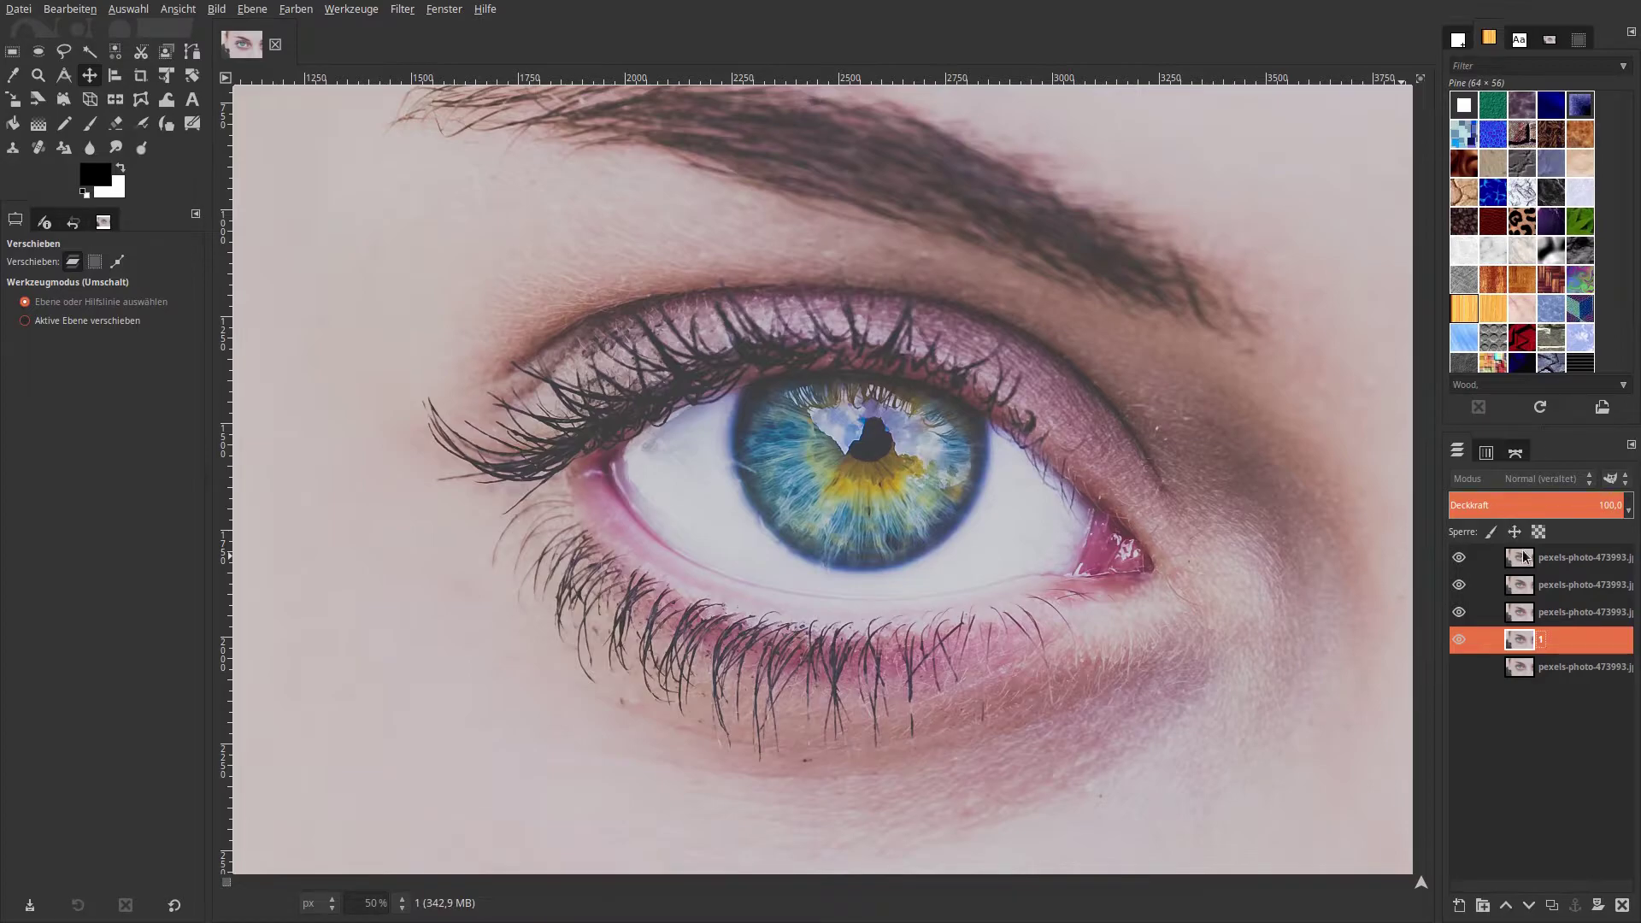
double_click(1581, 612)
type("2")
key("Return")
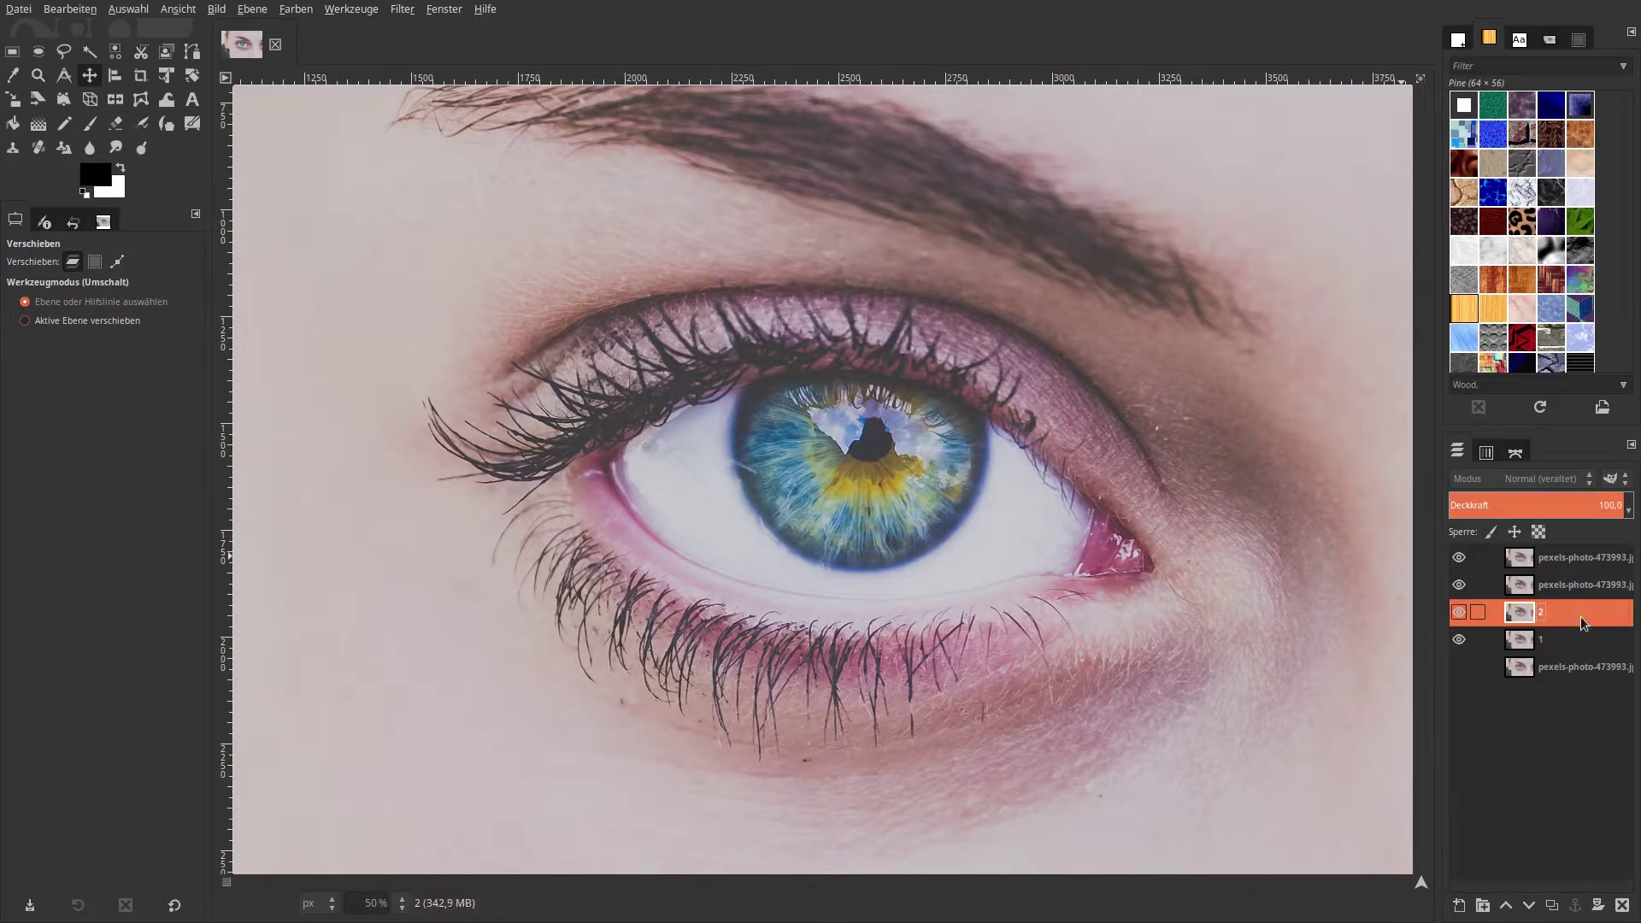
double_click(1581, 583)
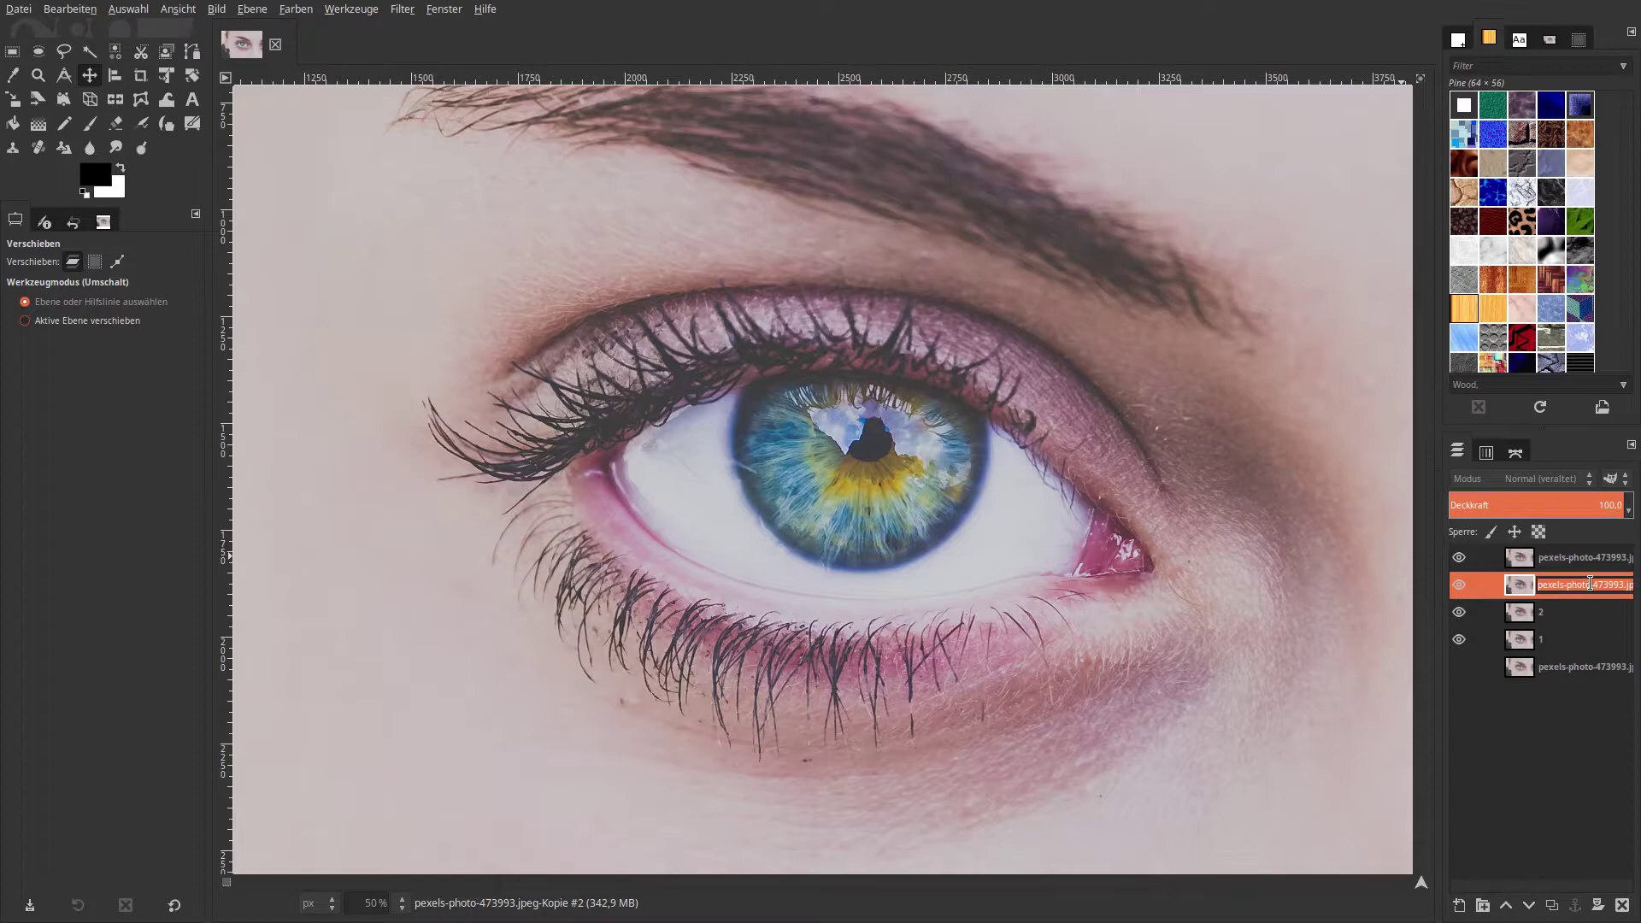
type("3")
key("Return")
double_click(1592, 557)
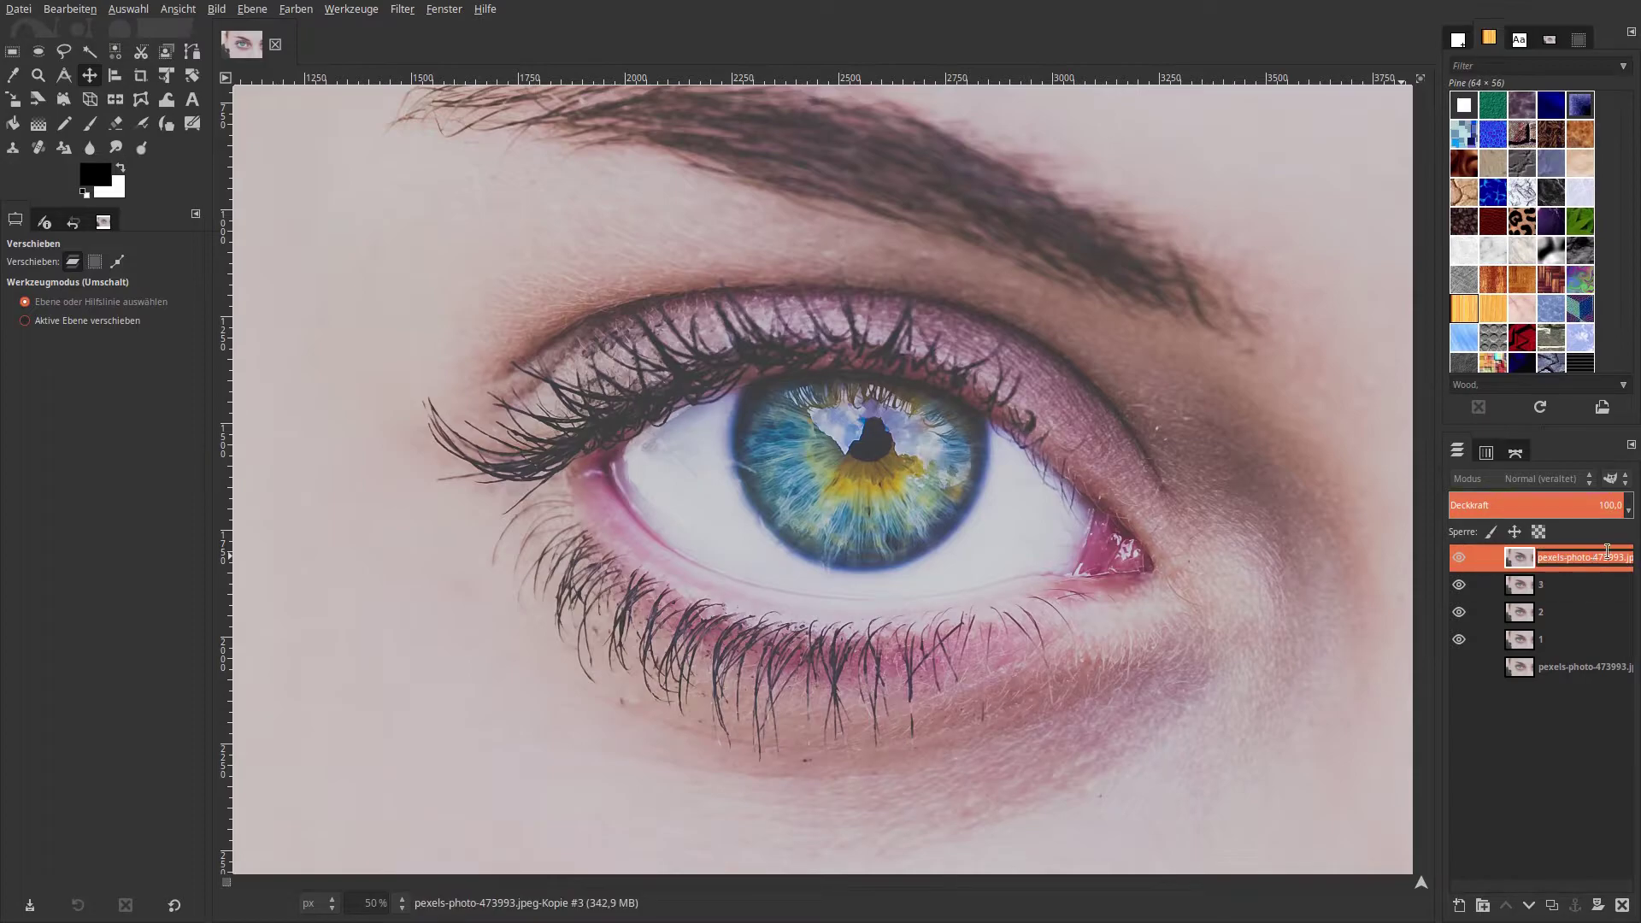
type("4")
key("Return")
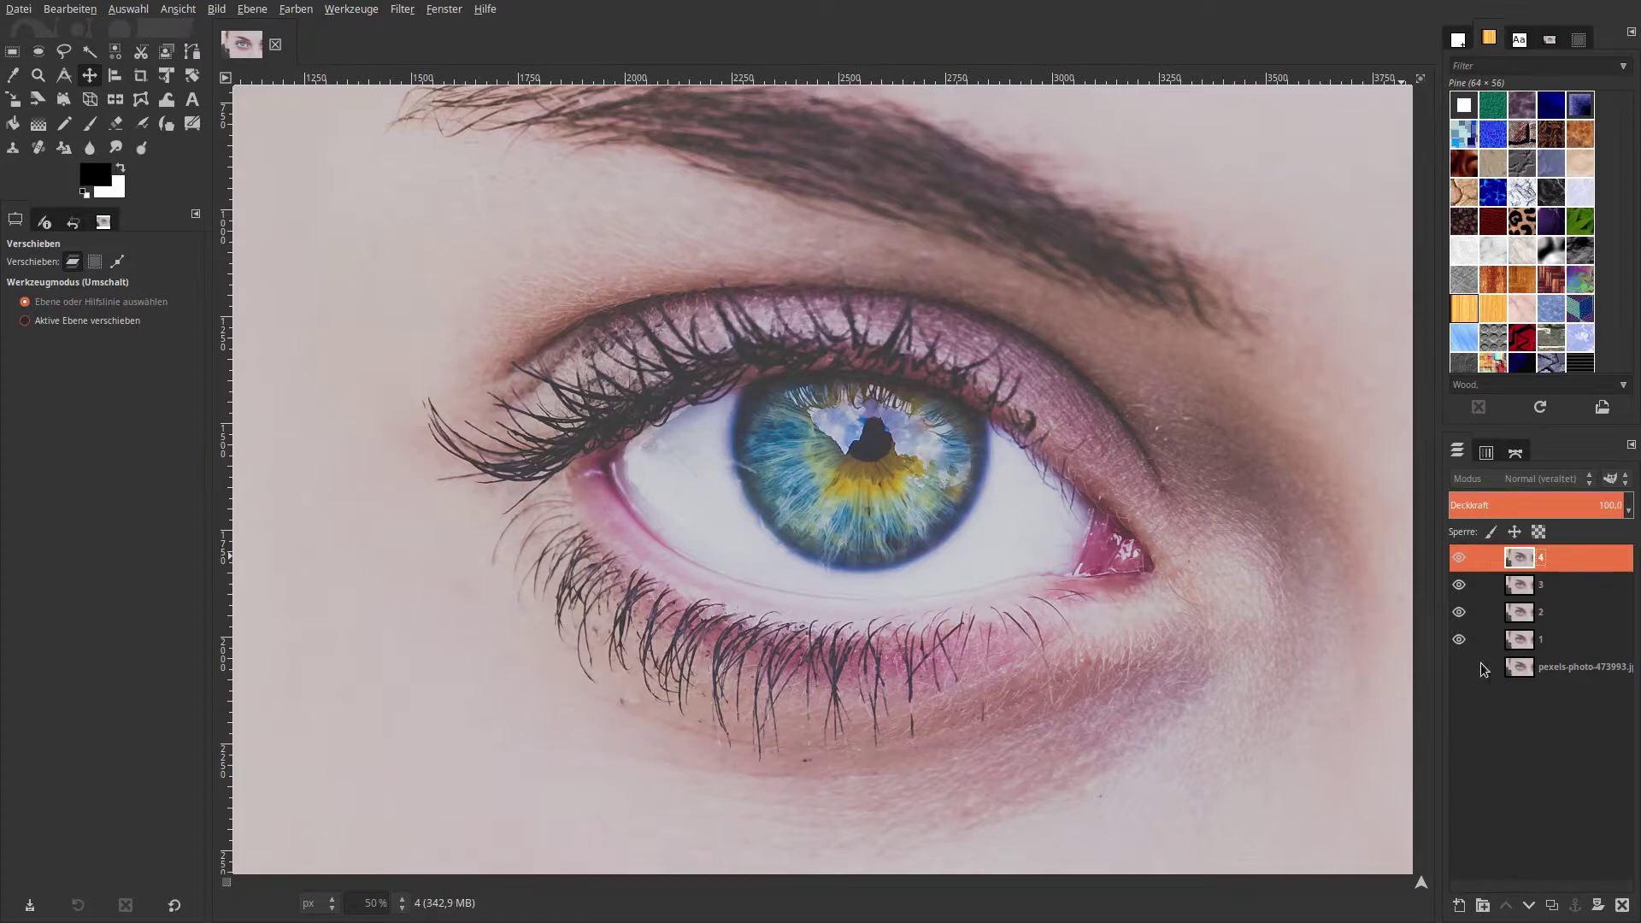
- Duplicate the bottom original, hide it, and solo layer 1 so only it is visible
left_click(1514, 643)
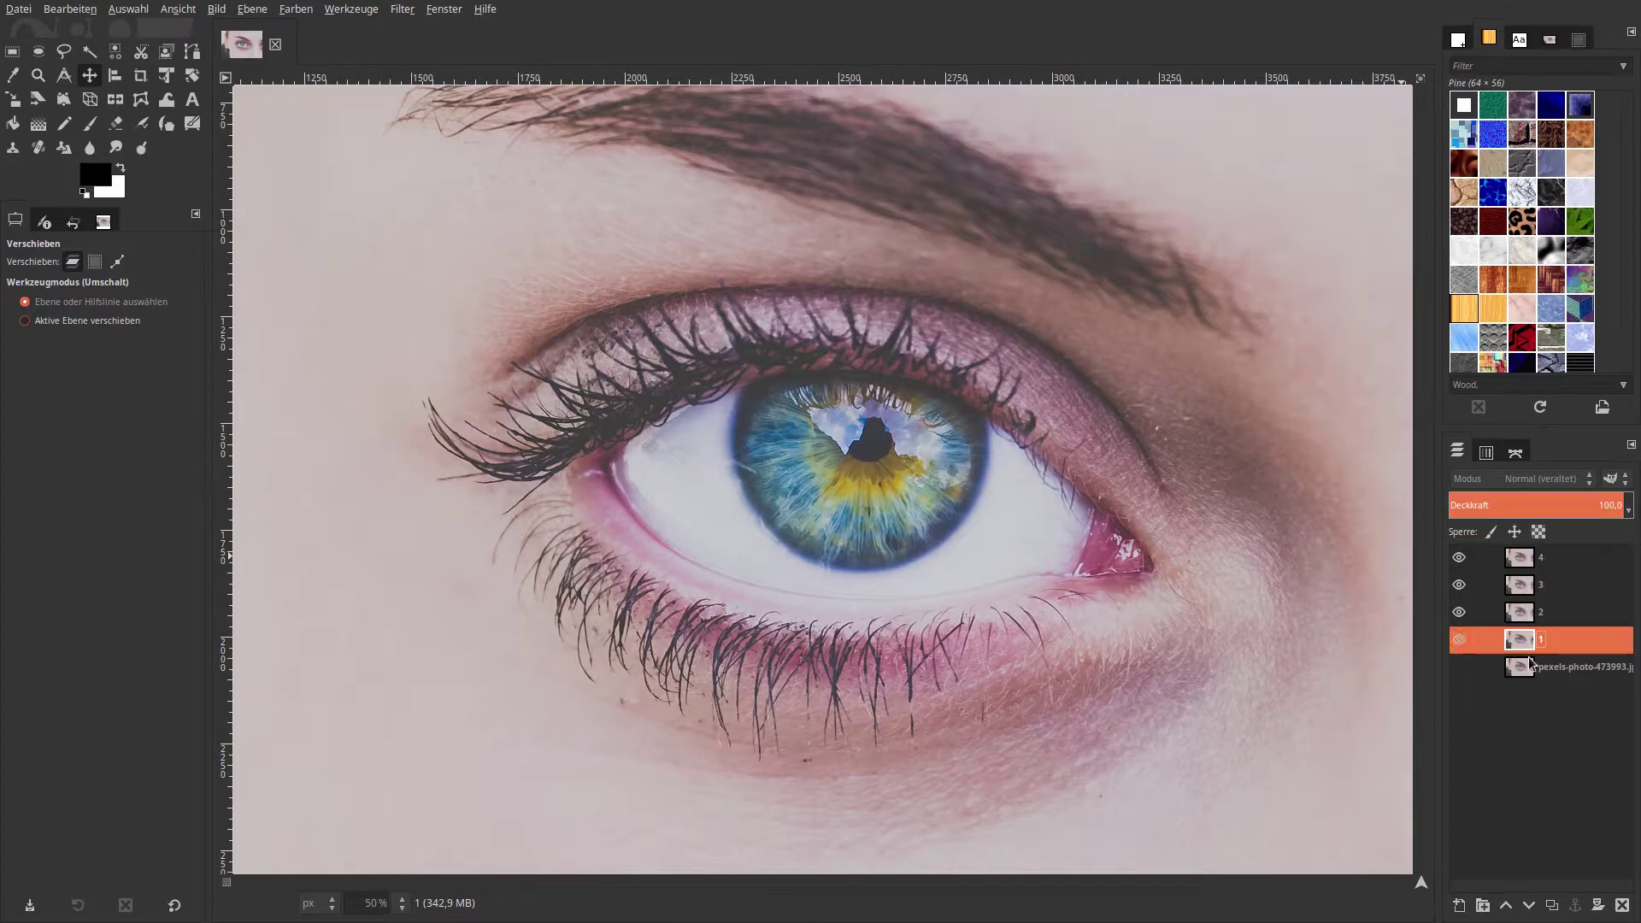
left_click(1504, 670)
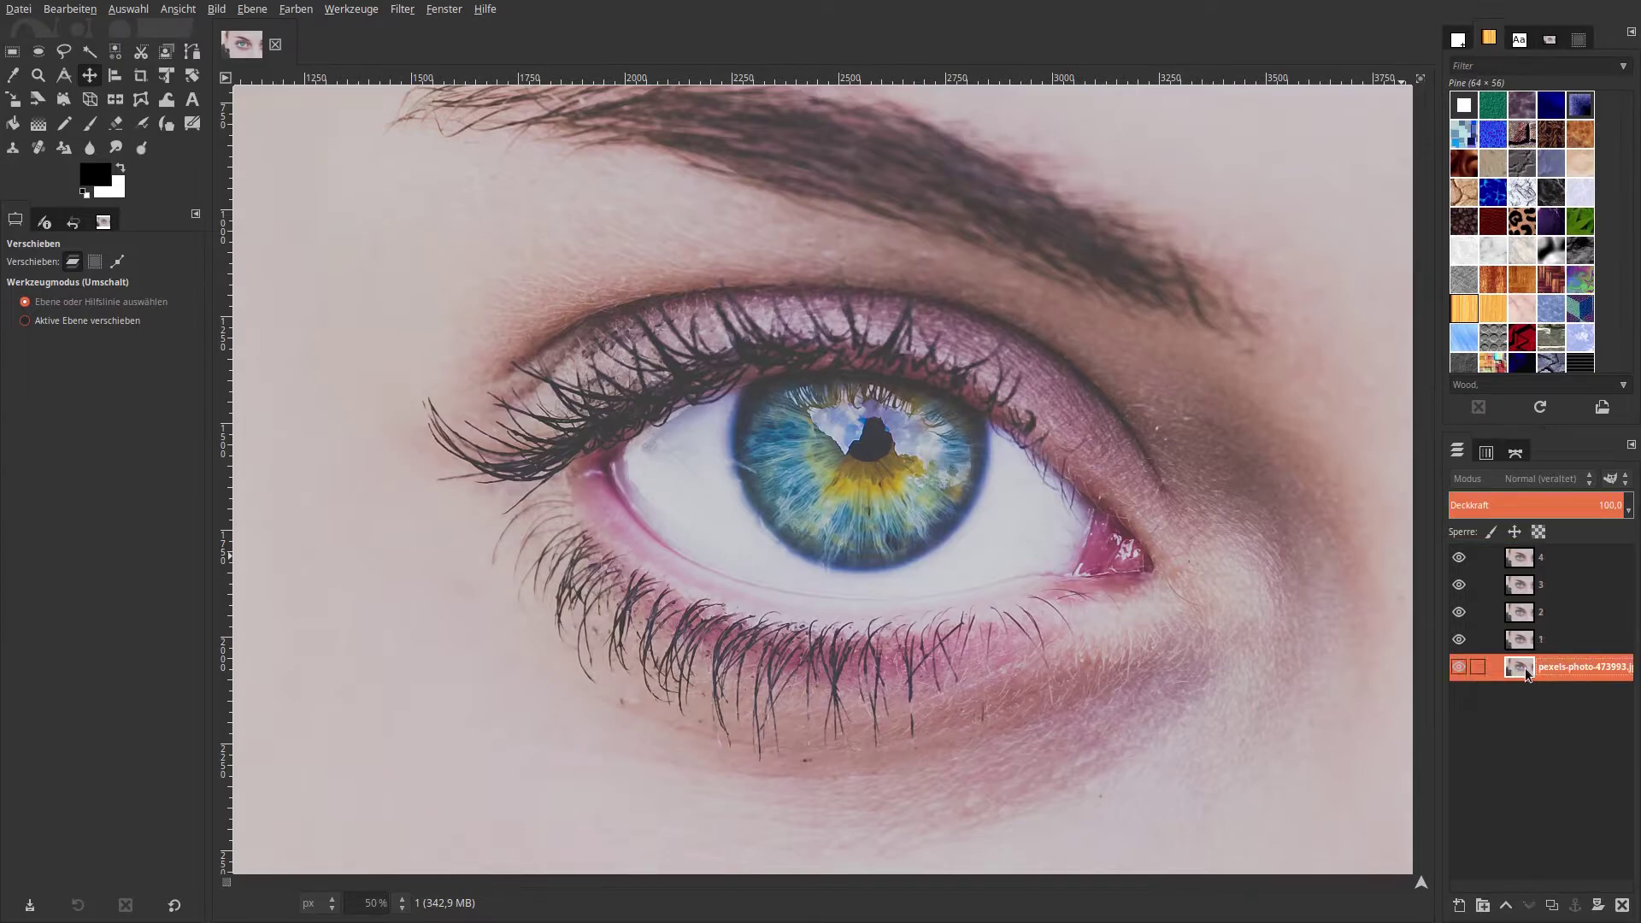
left_click(1551, 905)
left_click(1458, 695)
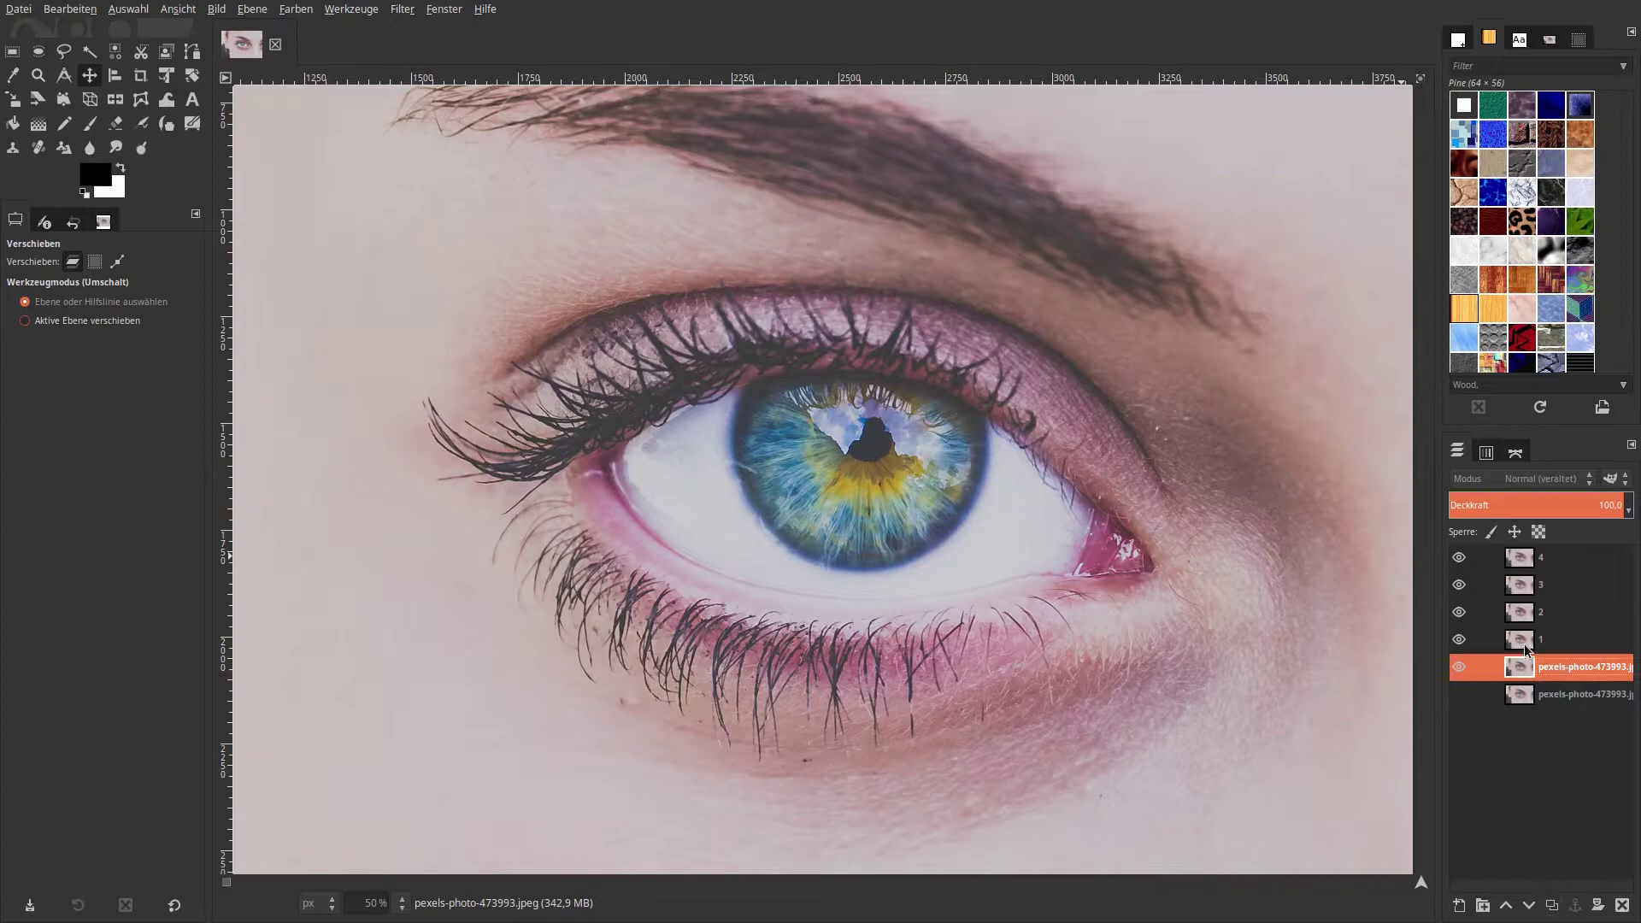
left_click(1525, 644)
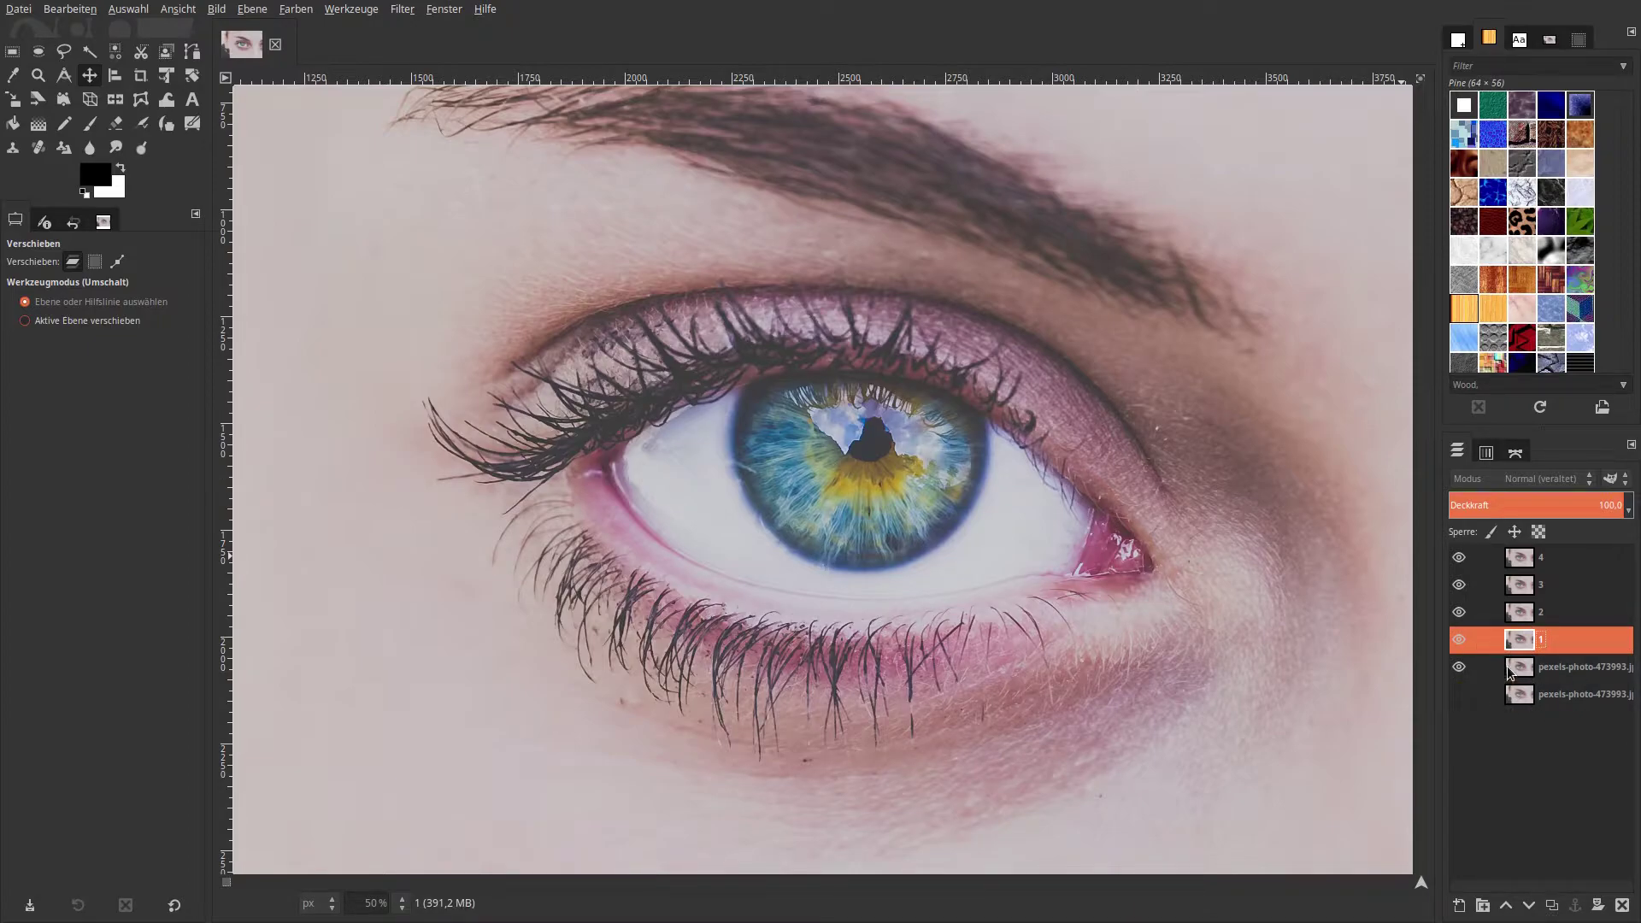
left_click(1459, 641, "shift")
- Apply Unsharp Mask with scale 5 and standard deviation 0.5 to layer 1, then show layer 2
left_click(402, 10)
mouse_move(436, 105)
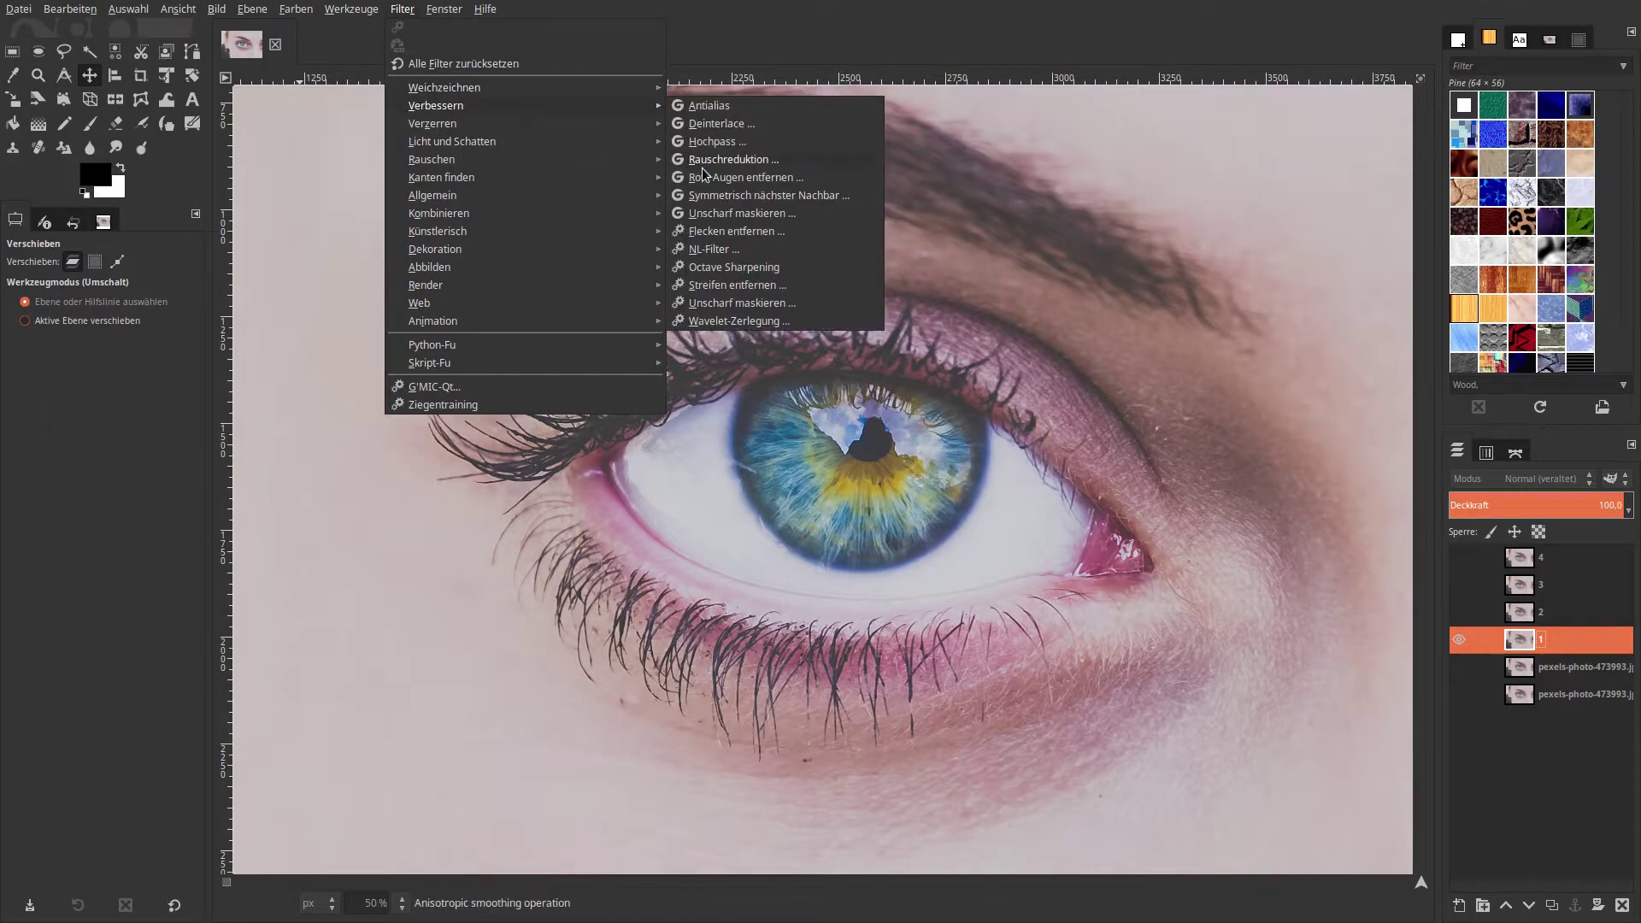
left_click(740, 213)
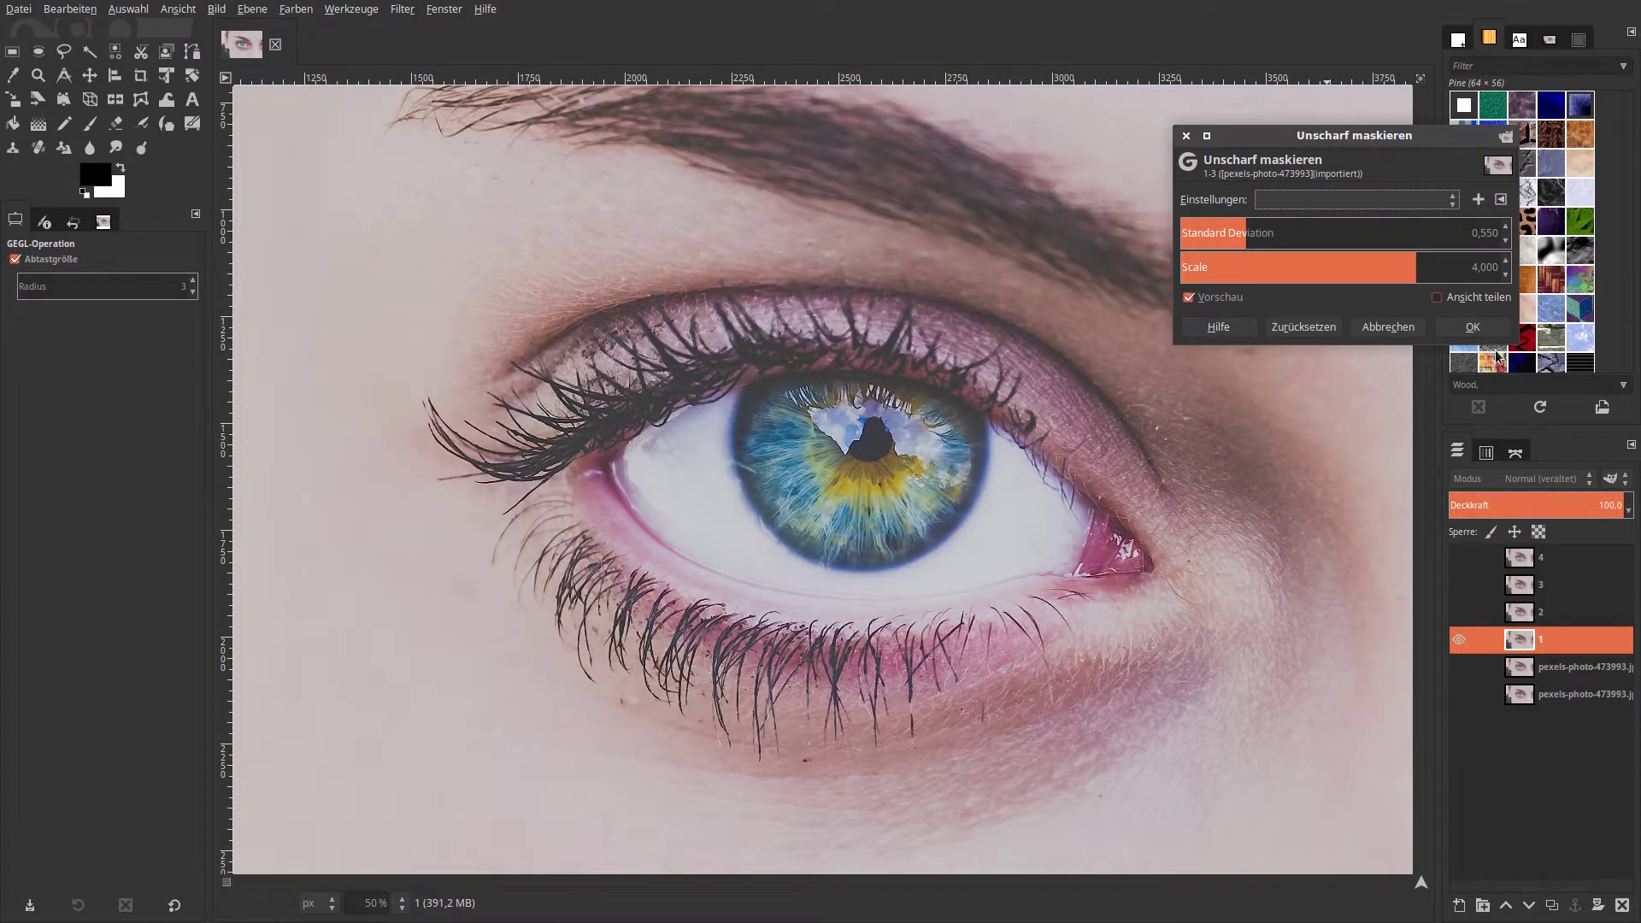
left_click(1472, 266)
type("5")
key("Return")
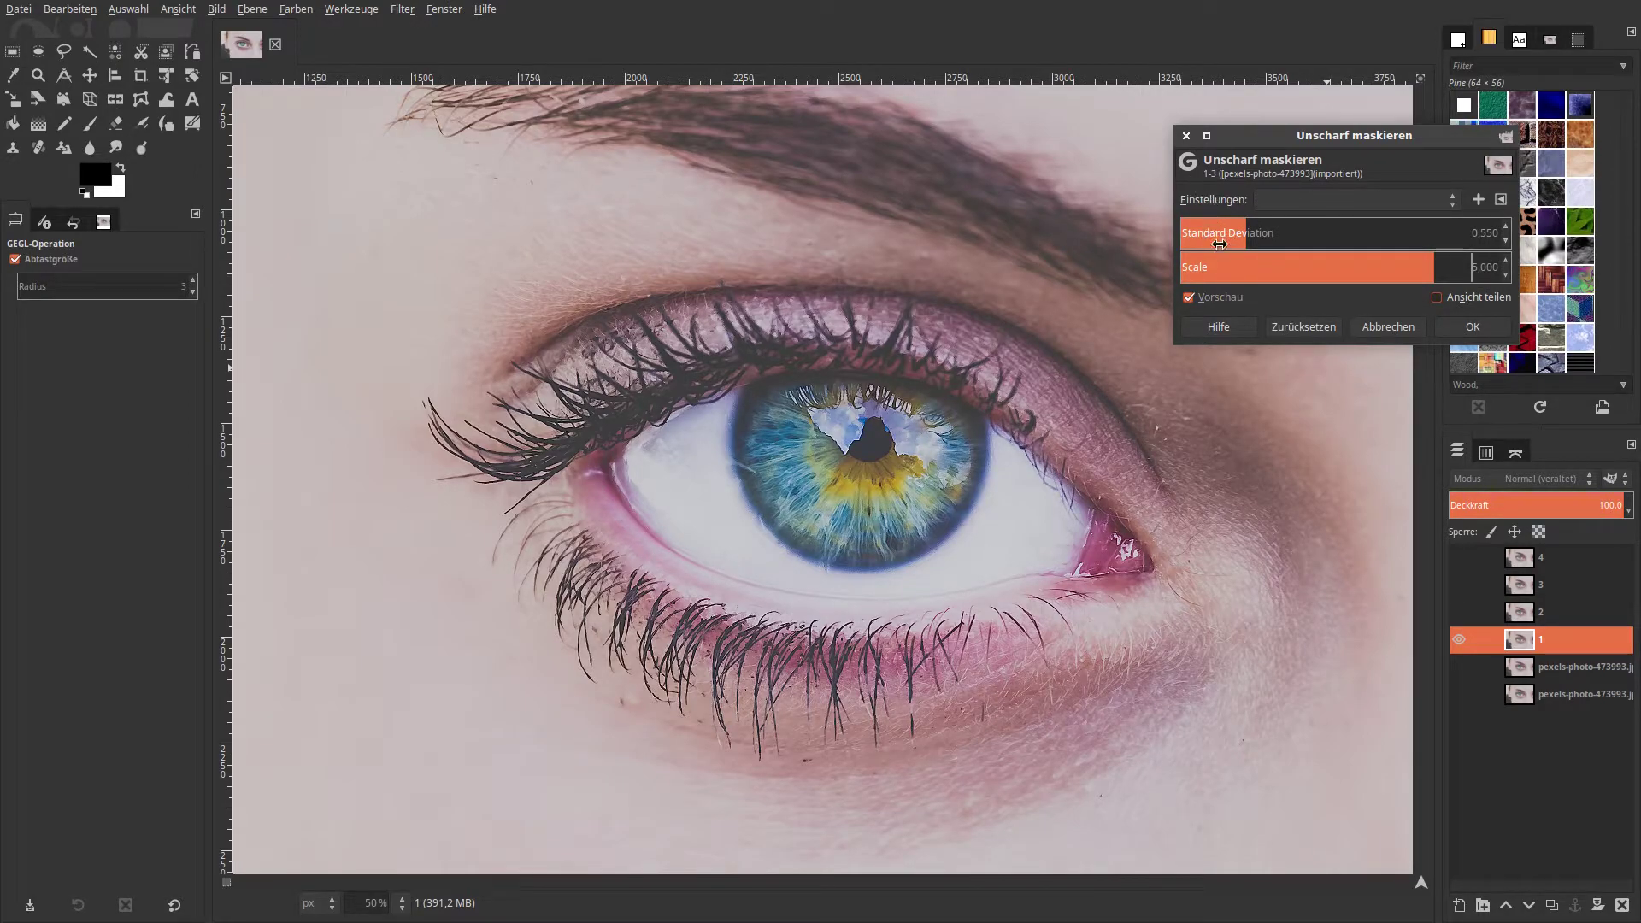
double_click(1490, 235)
type("500")
key("Return")
left_click(1472, 327)
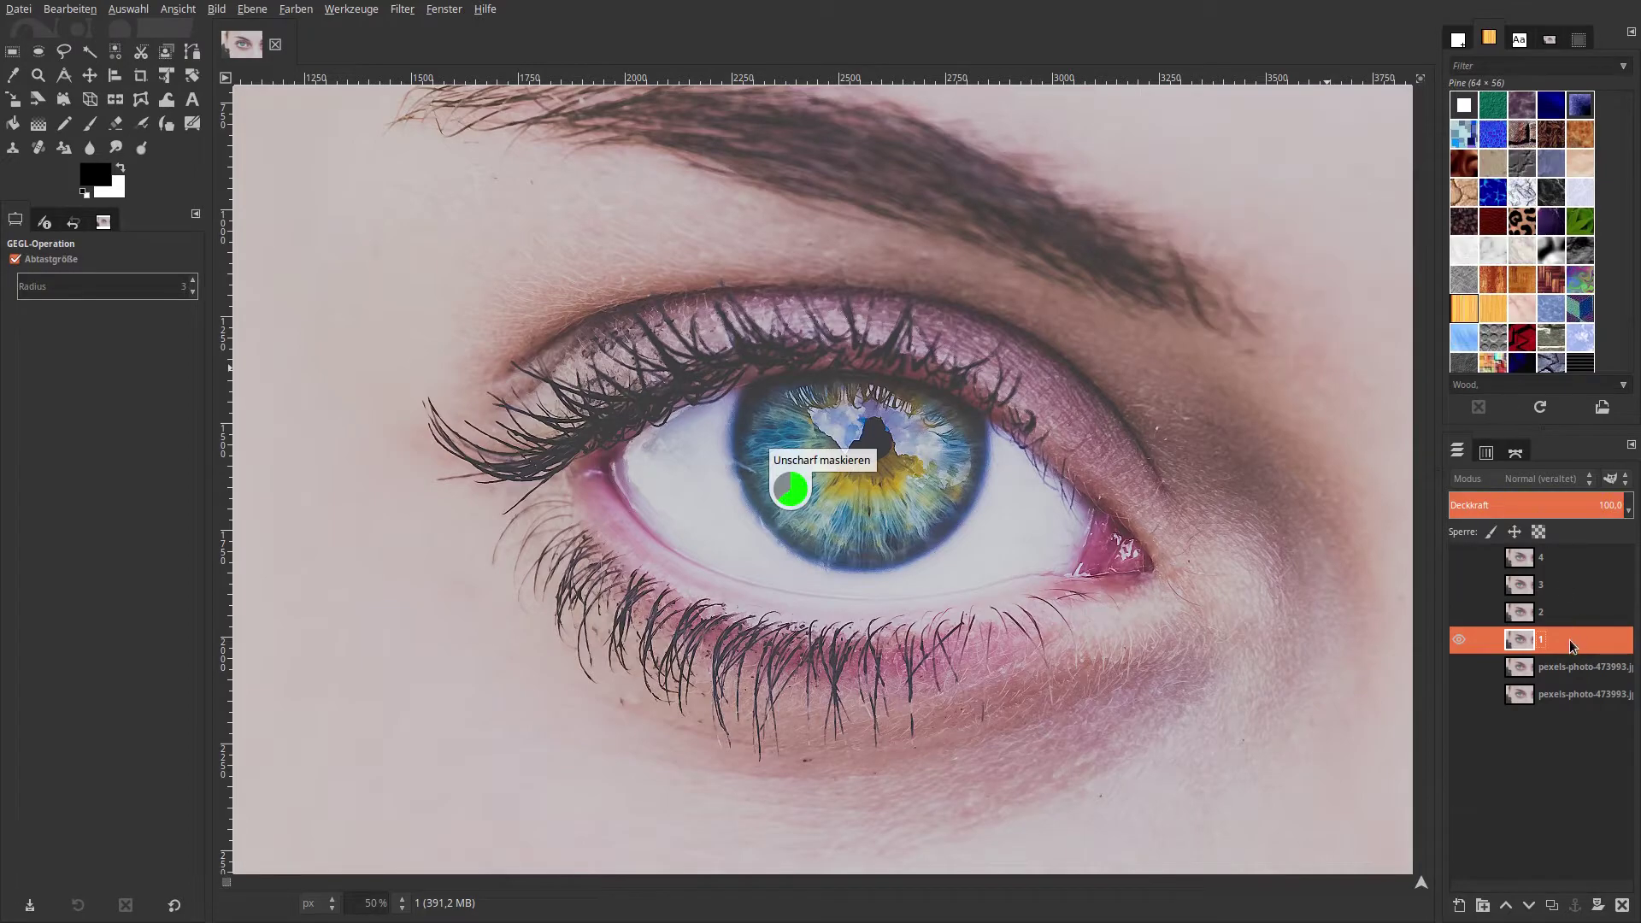
left_click(1475, 611)
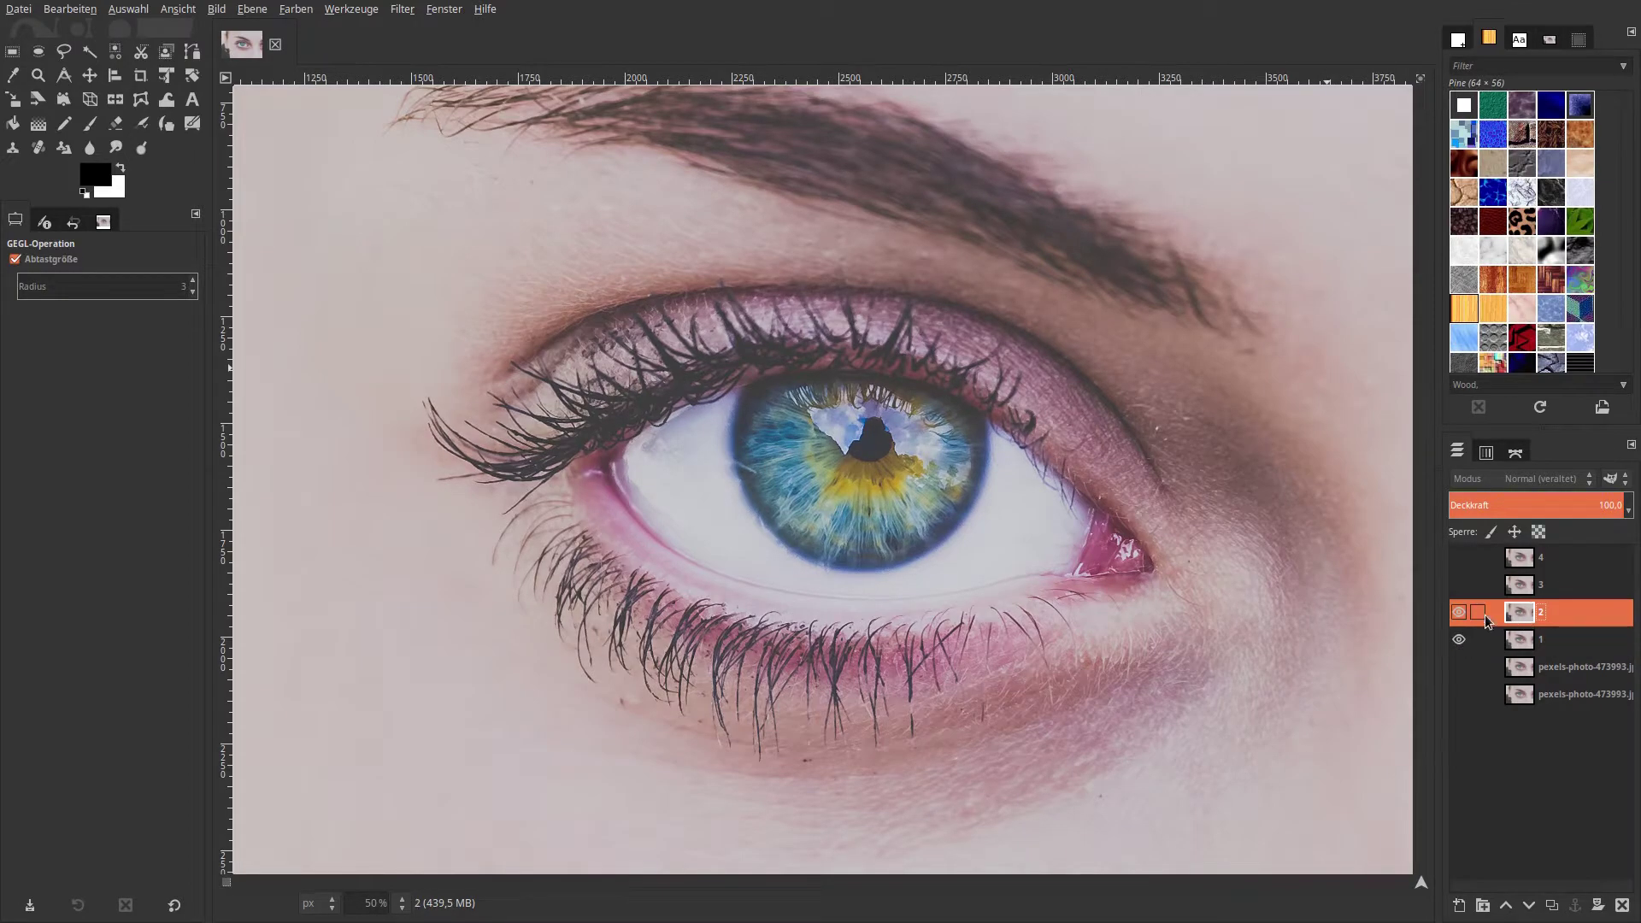
- Apply Unsharp Mask to layer 2 with standard deviation 1
left_click(386, 10)
left_click(461, 47)
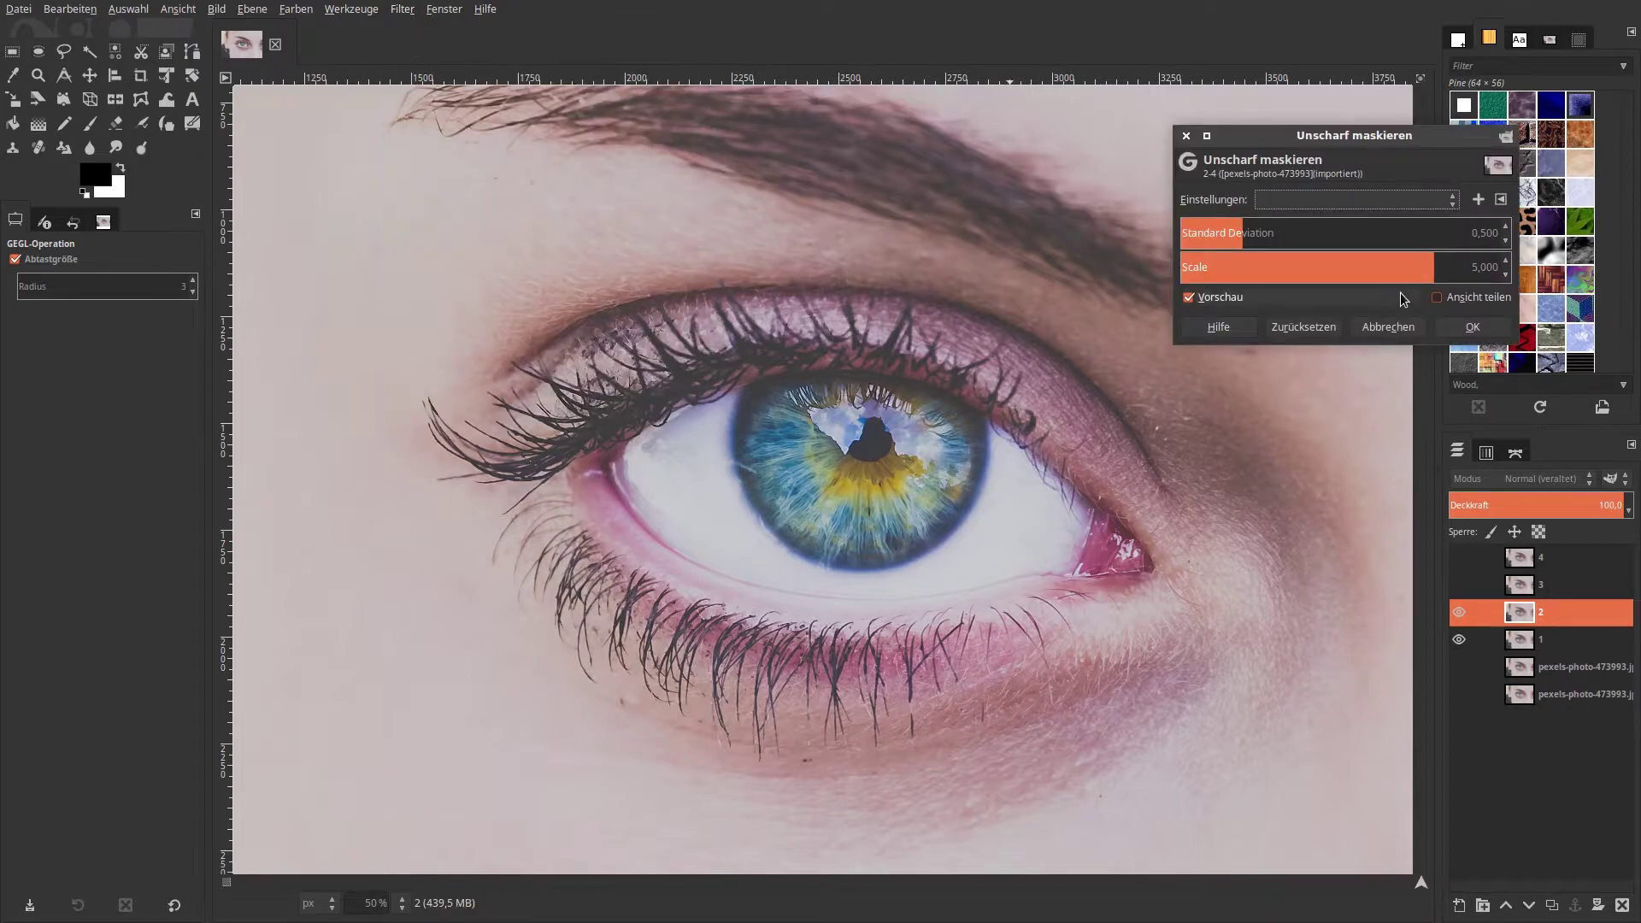
left_click(1483, 236)
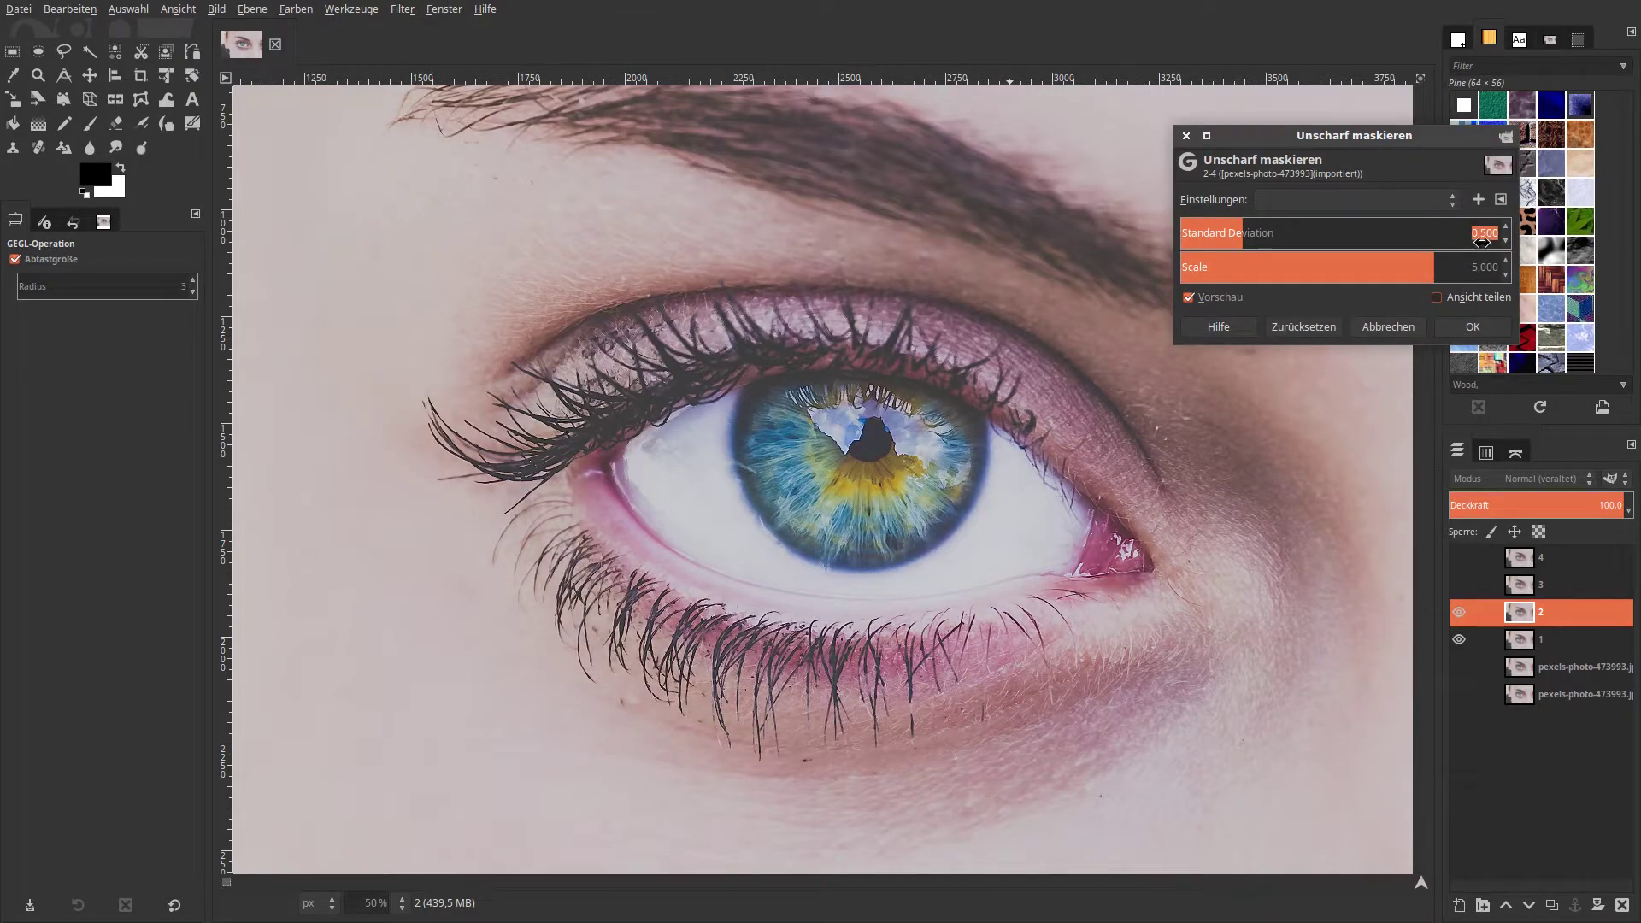
type("1")
key("Return")
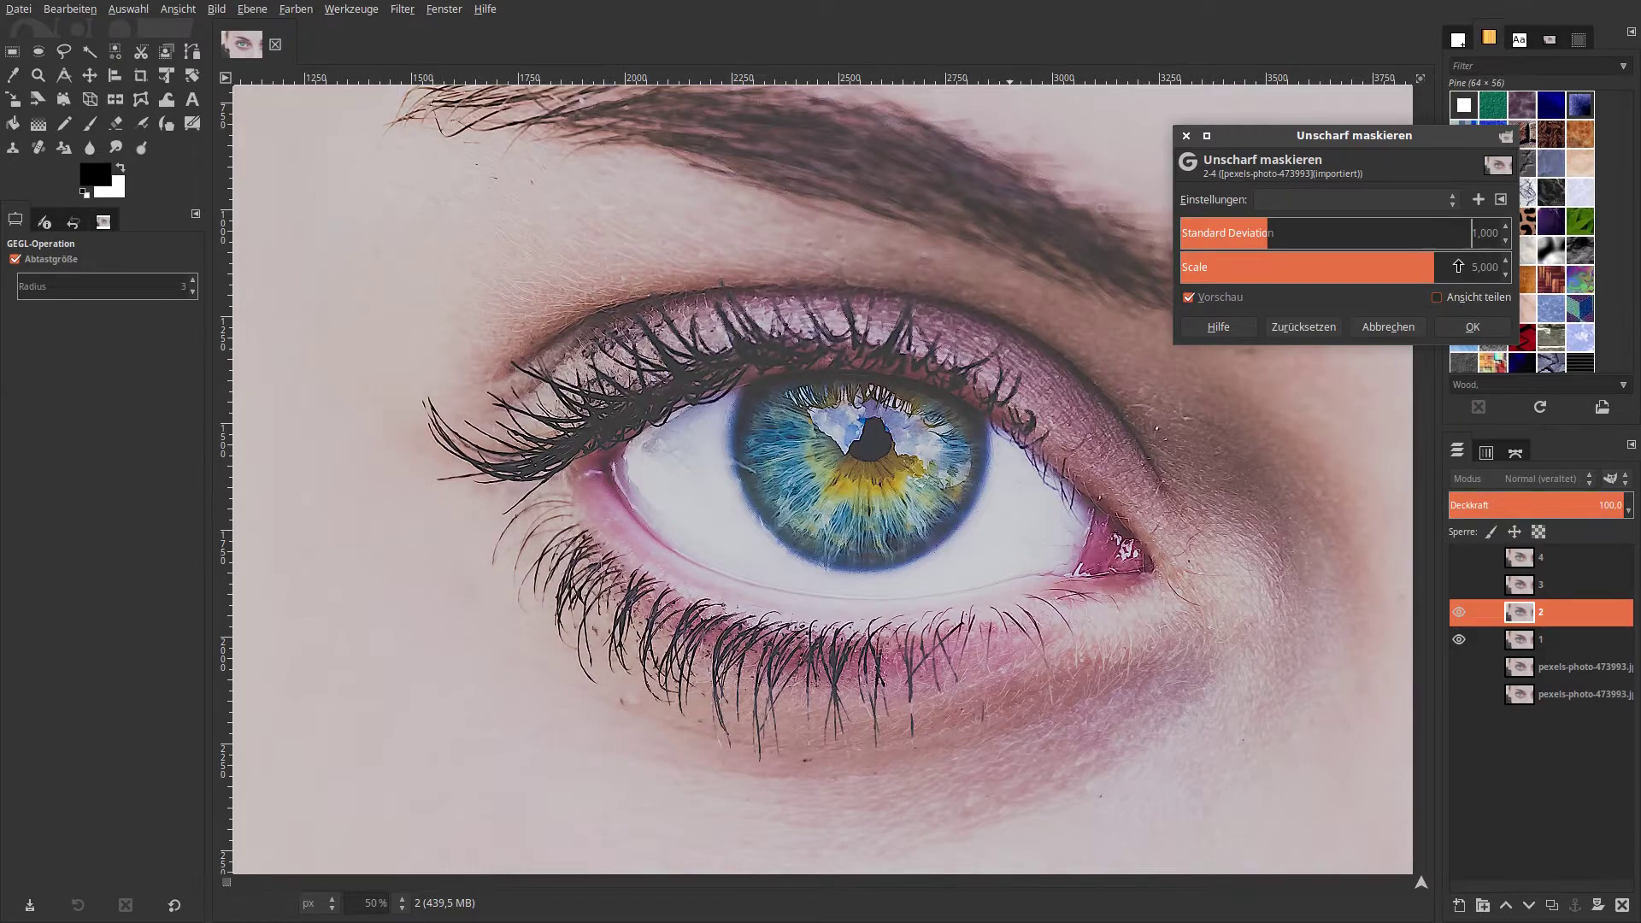
left_click(1472, 328)
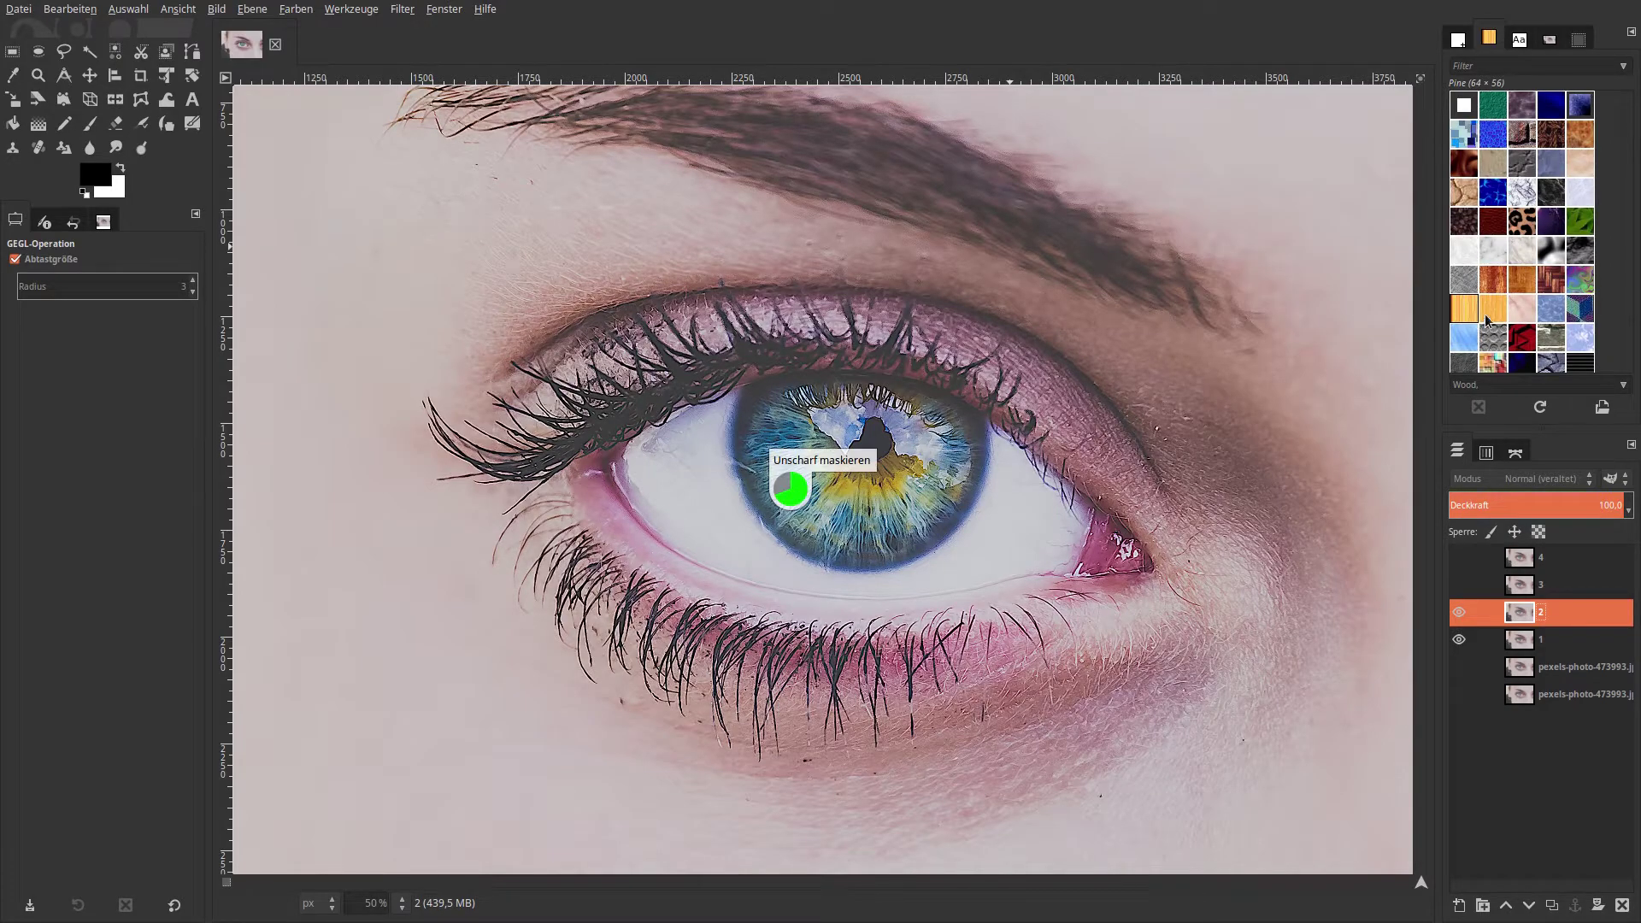
- Show and select layer 3, then apply Unsharp Mask with standard deviation 2
left_click(1459, 588)
left_click(1591, 593)
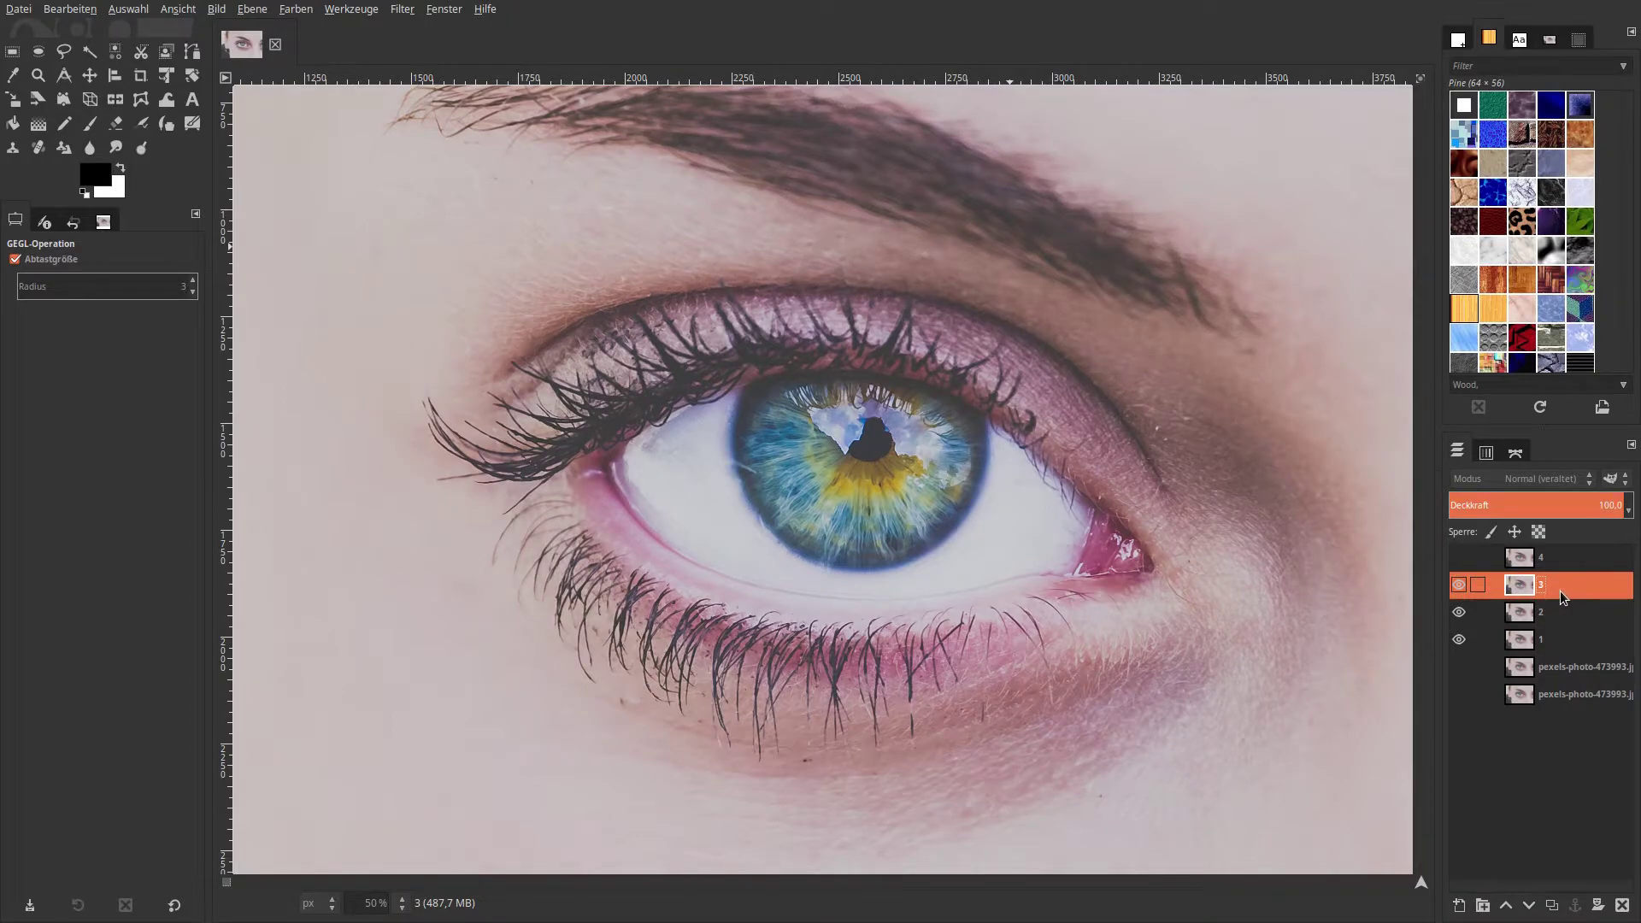
left_click(402, 11)
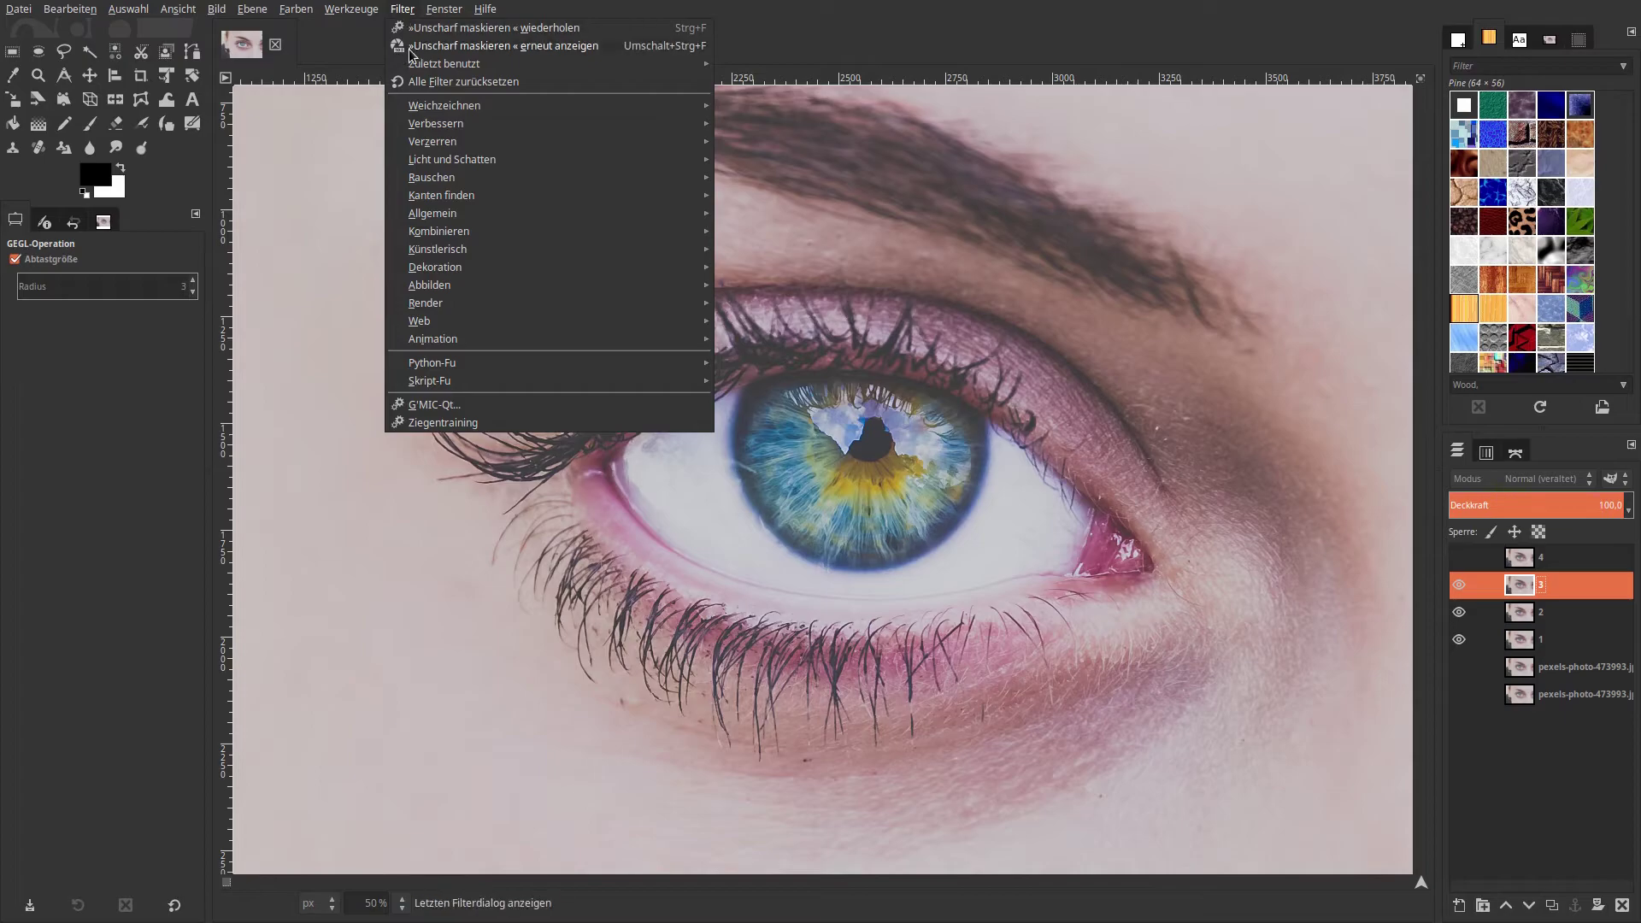
left_click(419, 45)
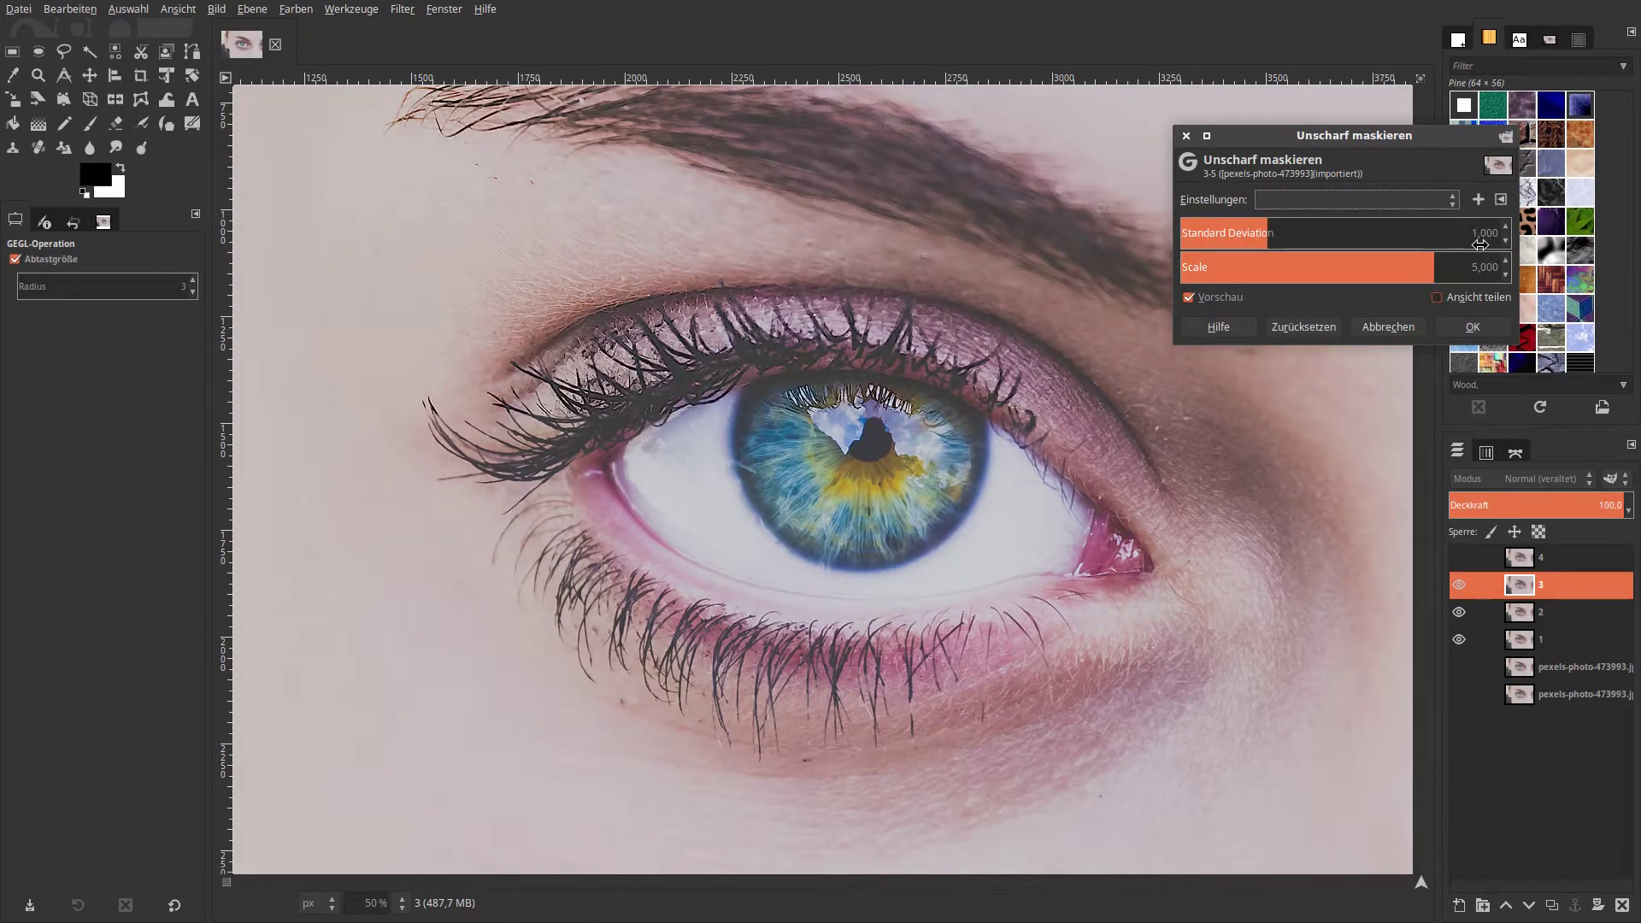
left_click(1483, 236)
type("2")
key("Return")
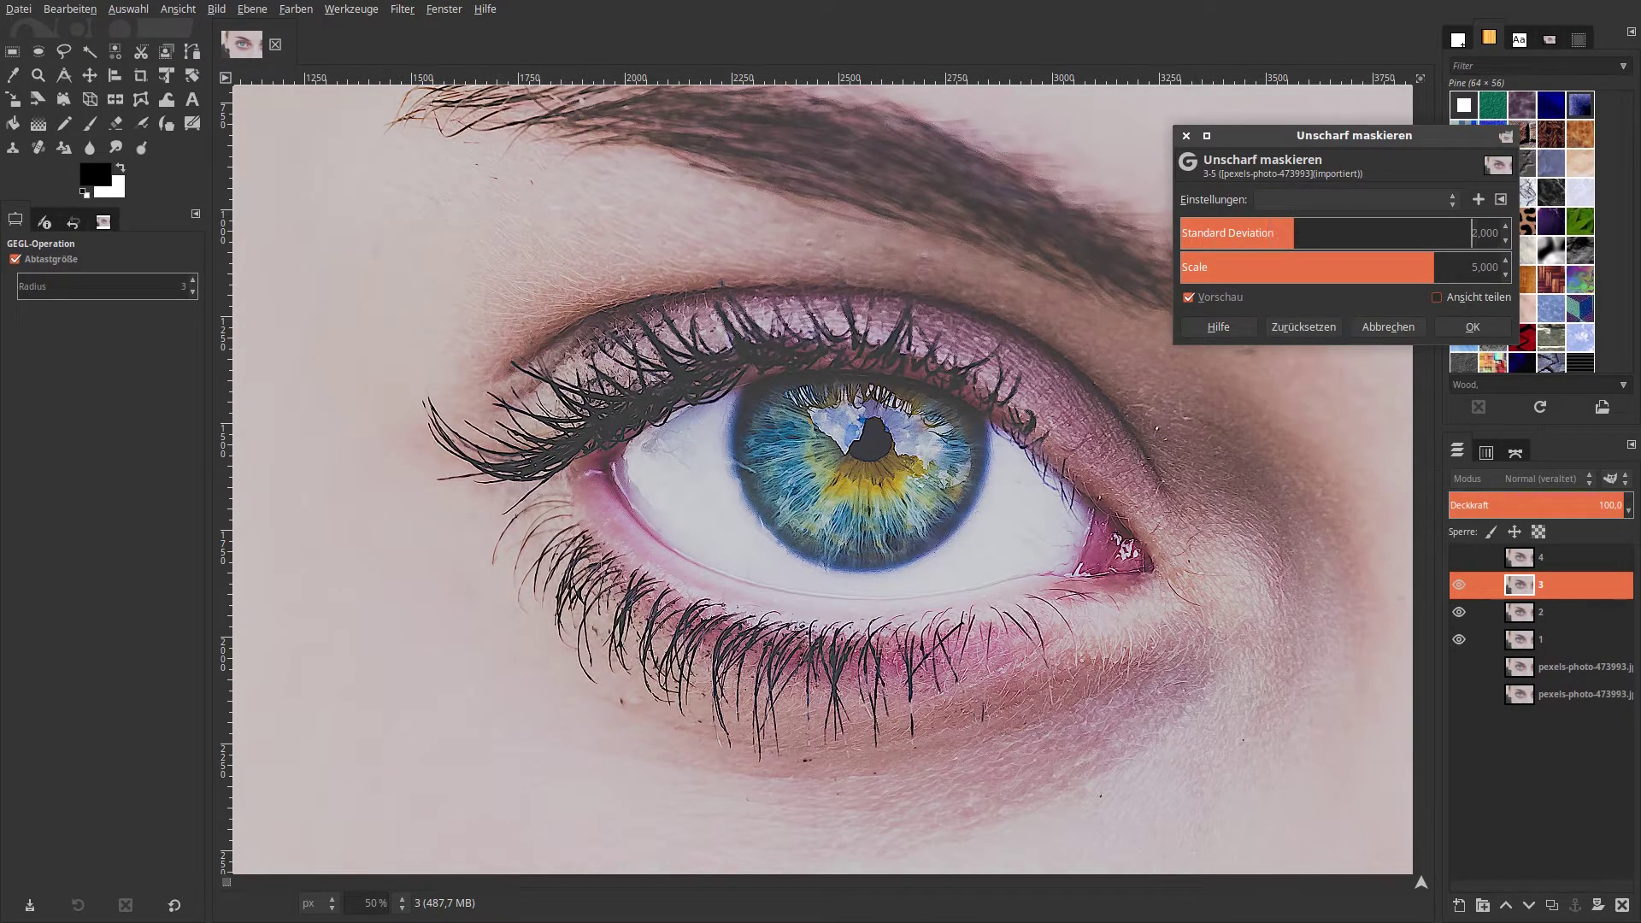
left_click(1473, 327)
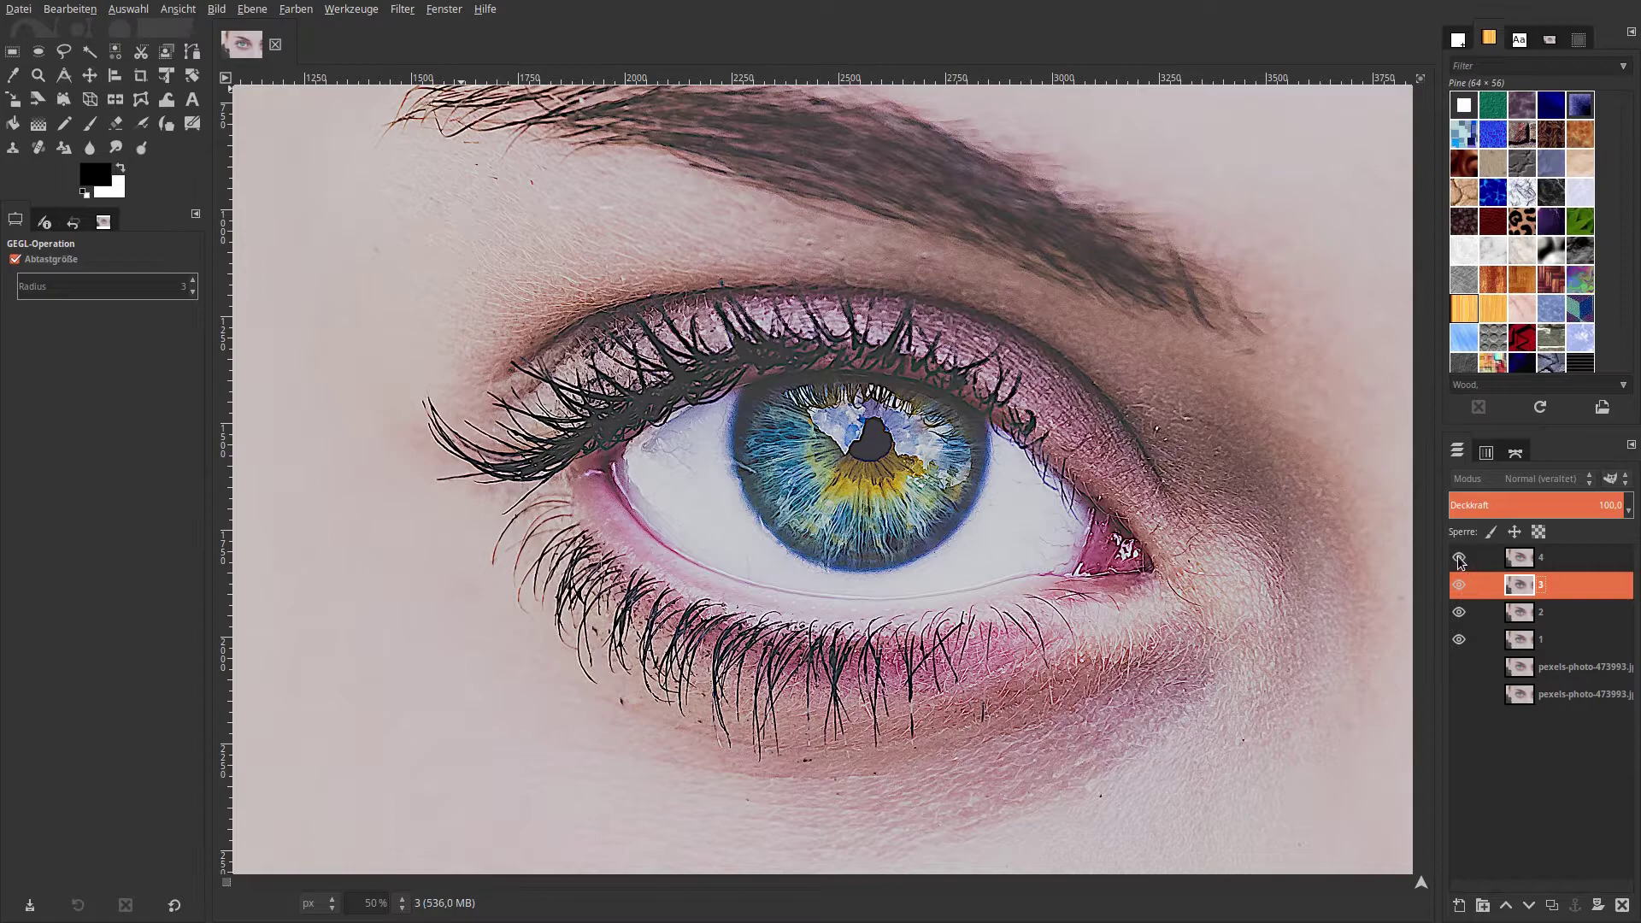
- Show and select layer 4, then apply Unsharp Mask with standard deviation 4, scale 5
left_click(1459, 557)
left_click(1519, 557)
left_click(401, 8)
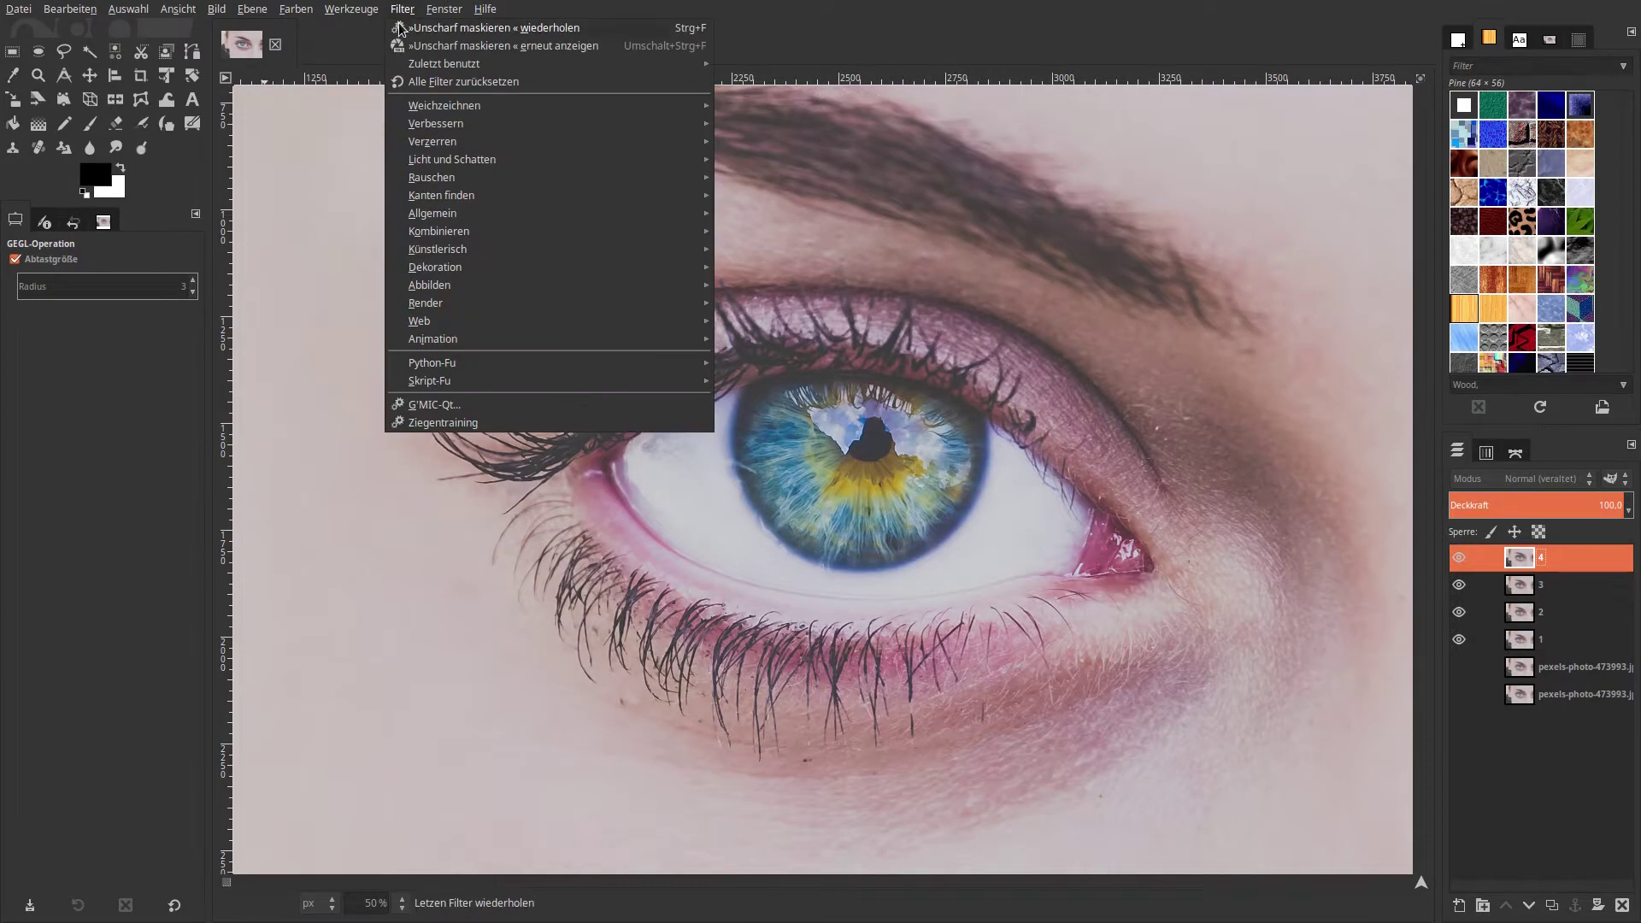
left_click(423, 46)
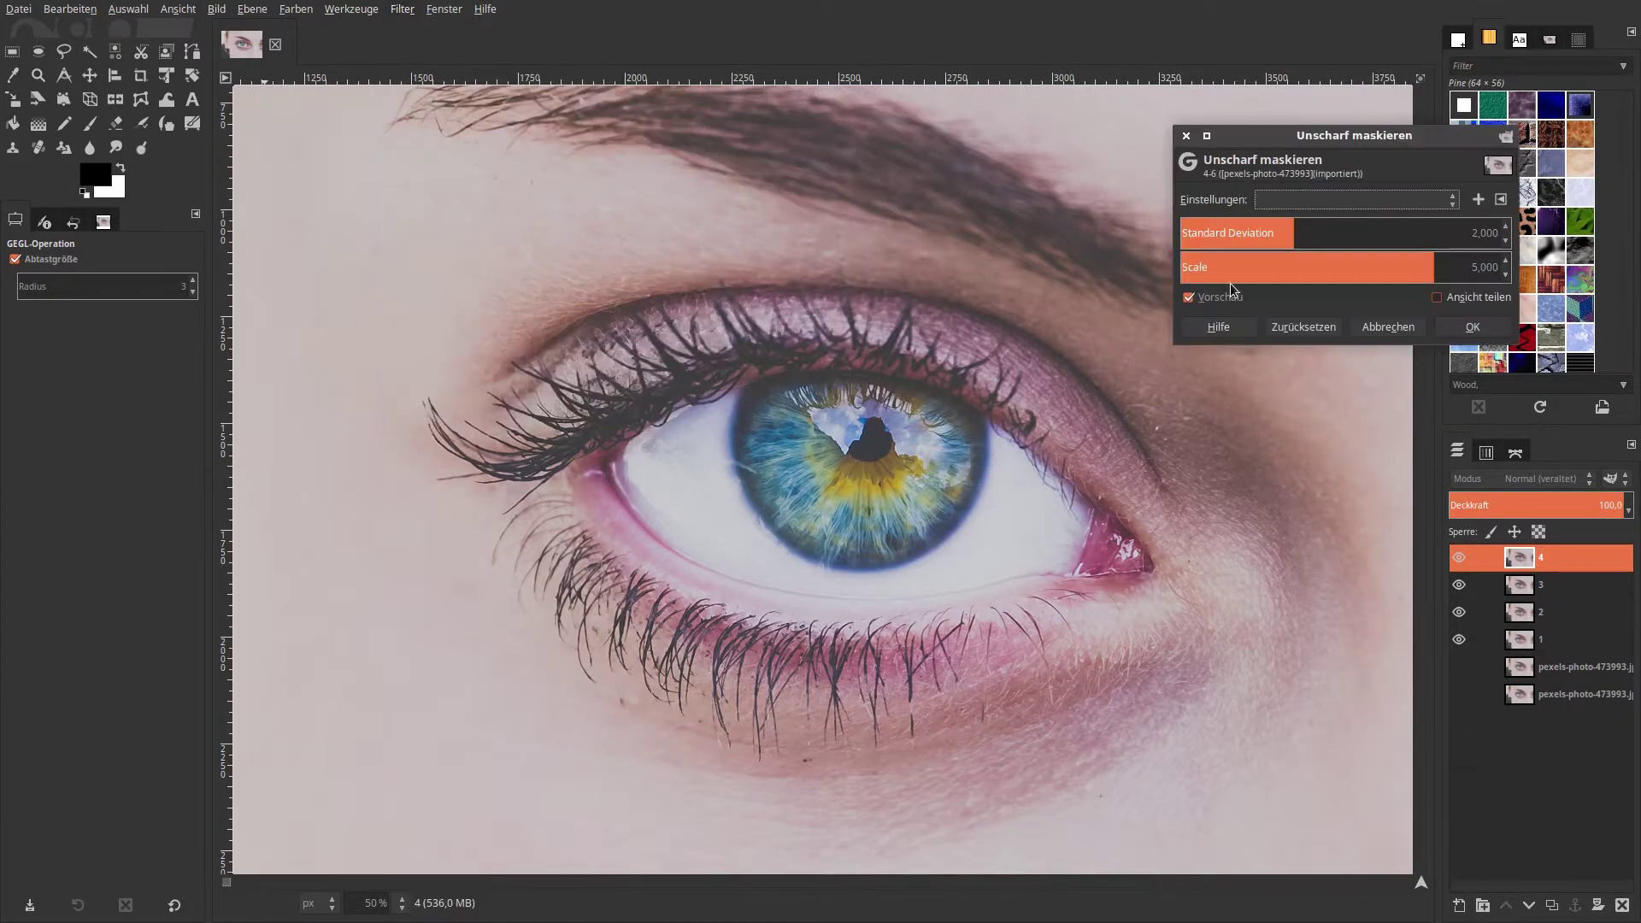
left_click(1488, 244)
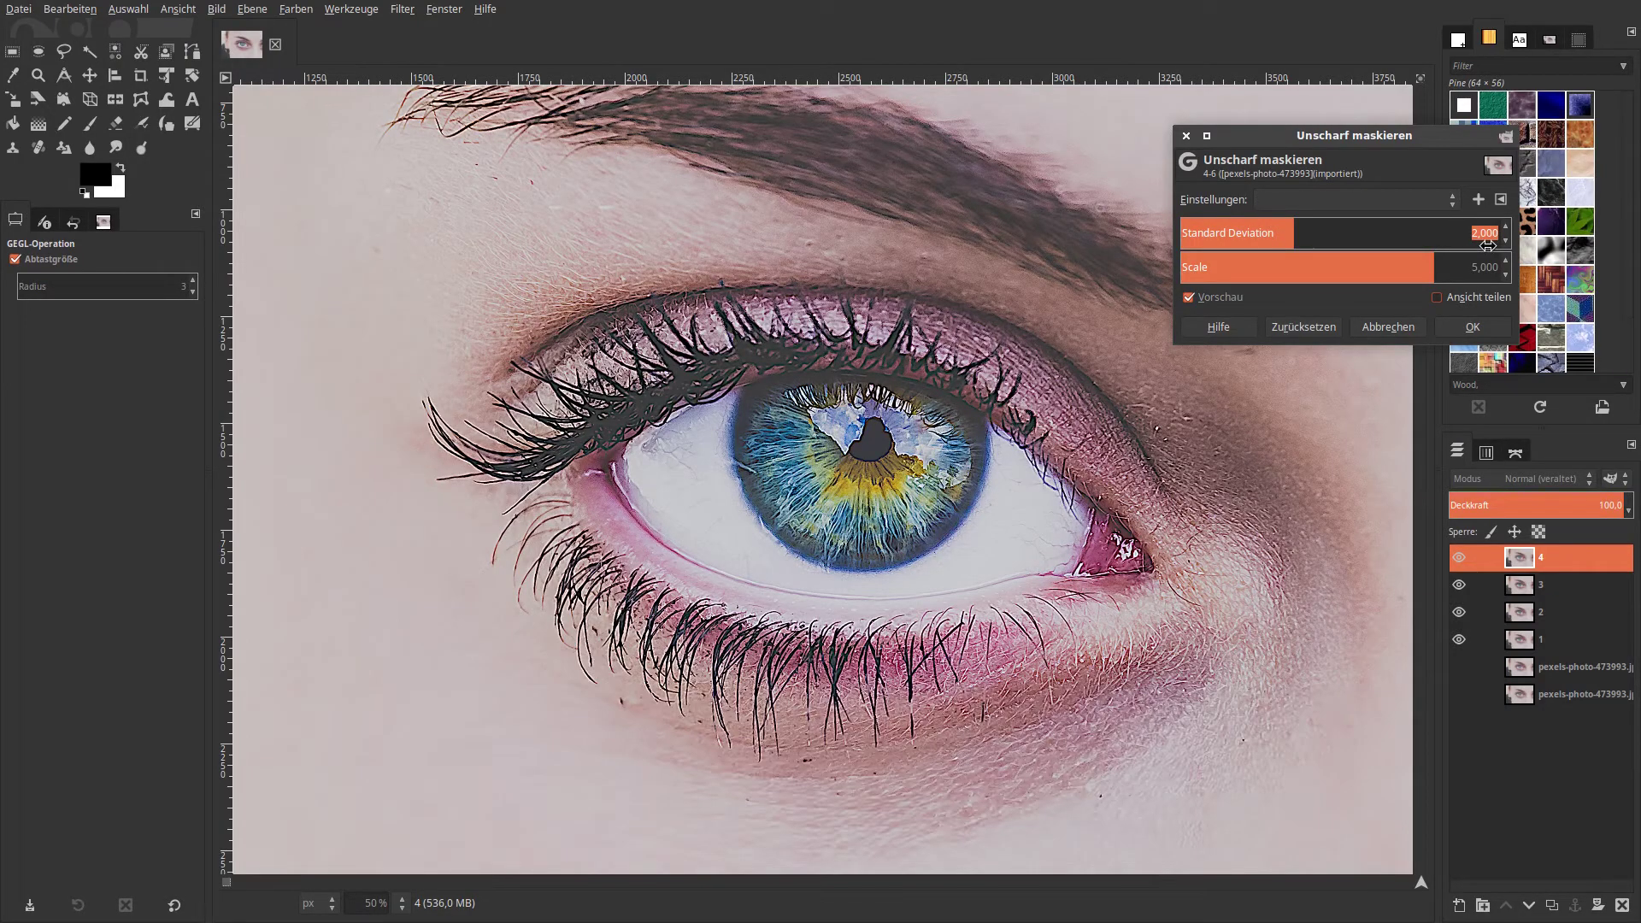
type("4")
key("Return")
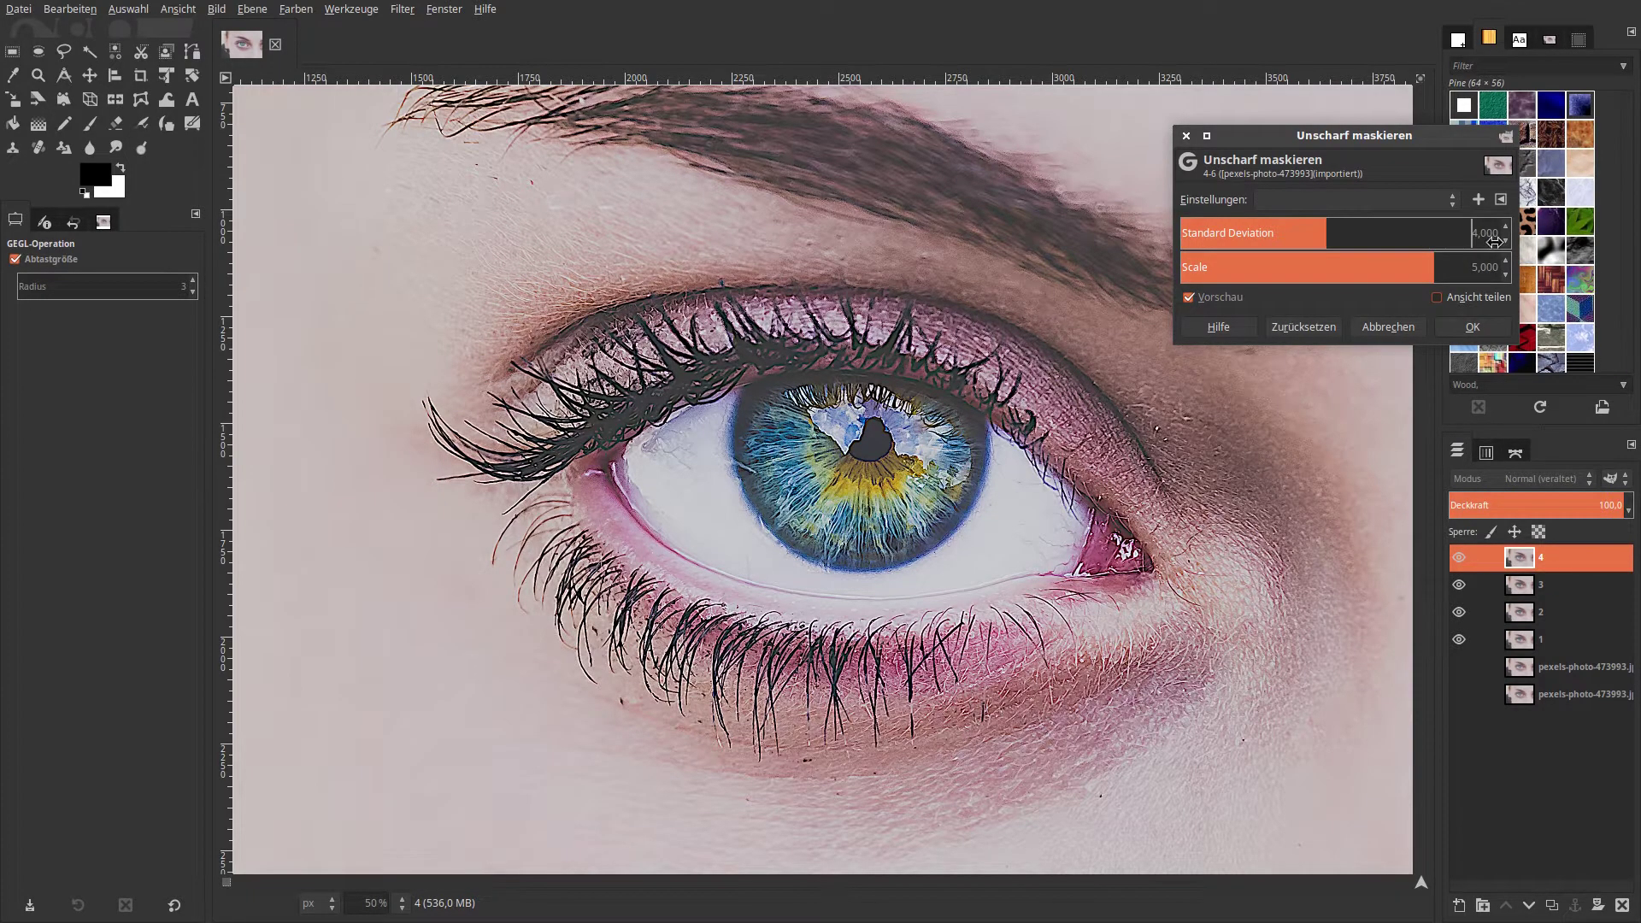
left_click(1472, 327)
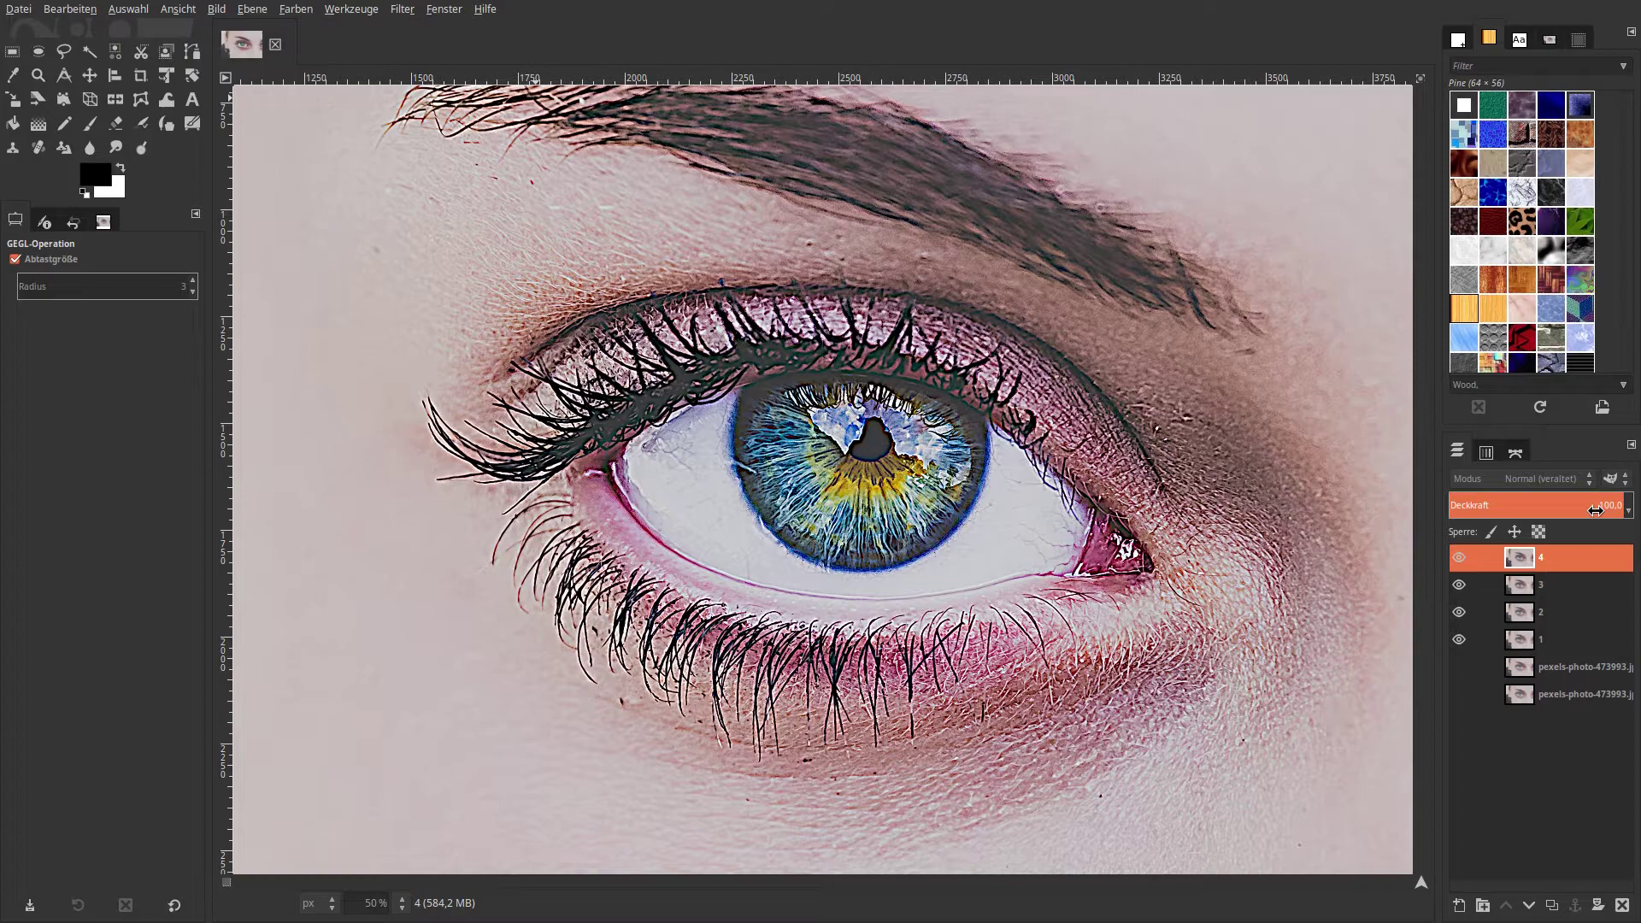
- Set opacity to 12.5 on layer 4, 25 on layer 3 and 50 on layer 2
left_click(1595, 510)
type("12,5")
key("Return")
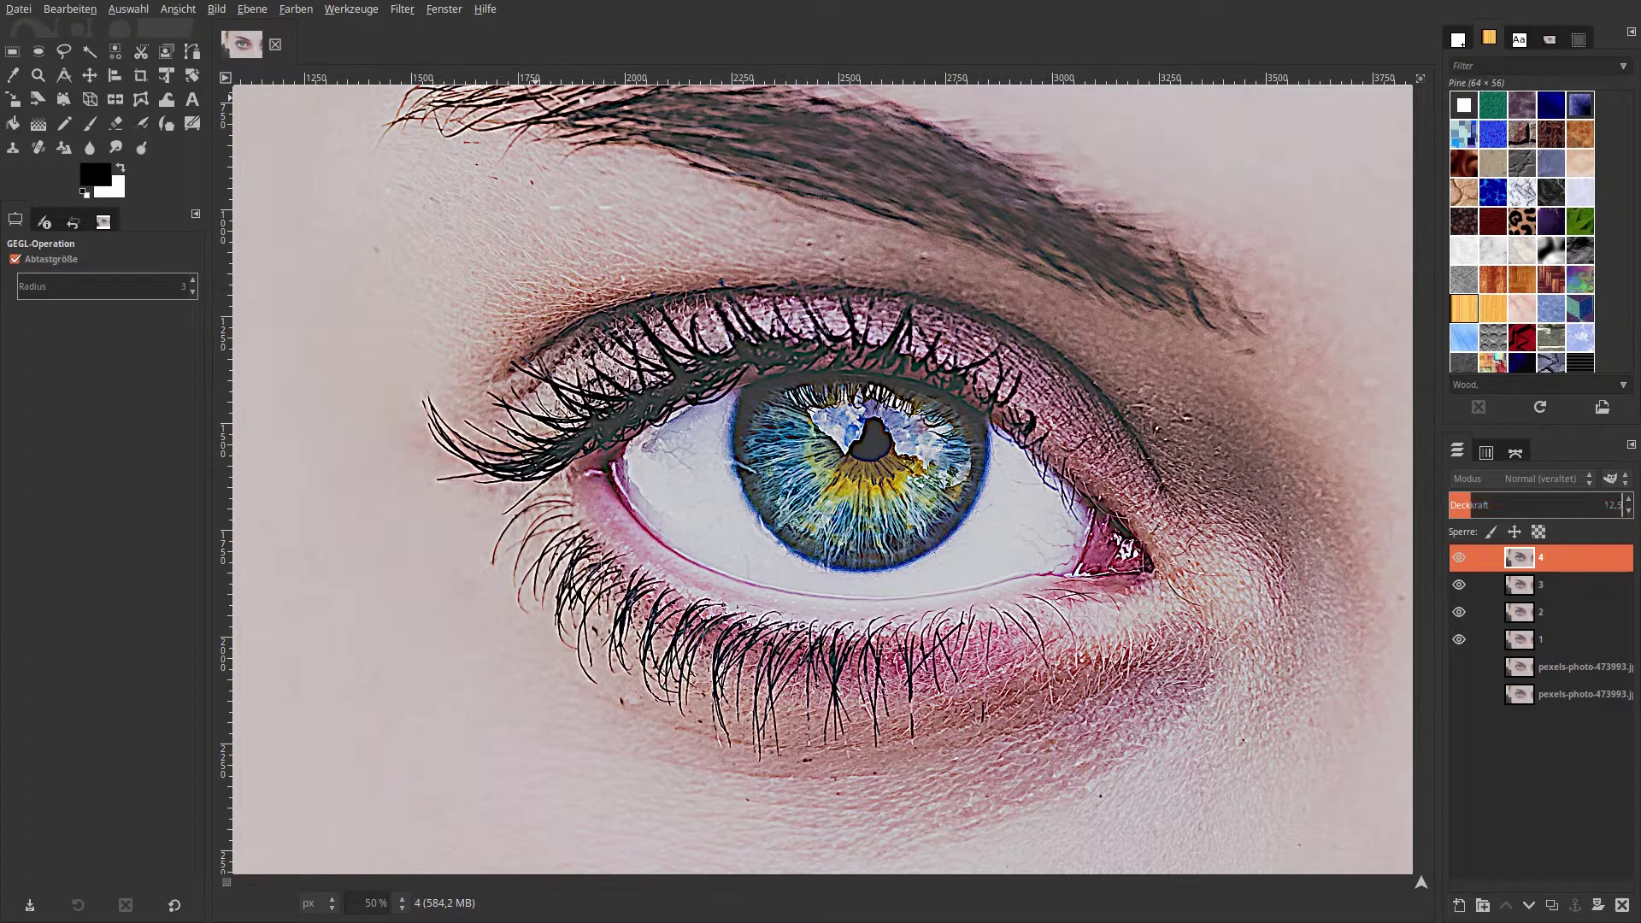
left_click(1535, 588)
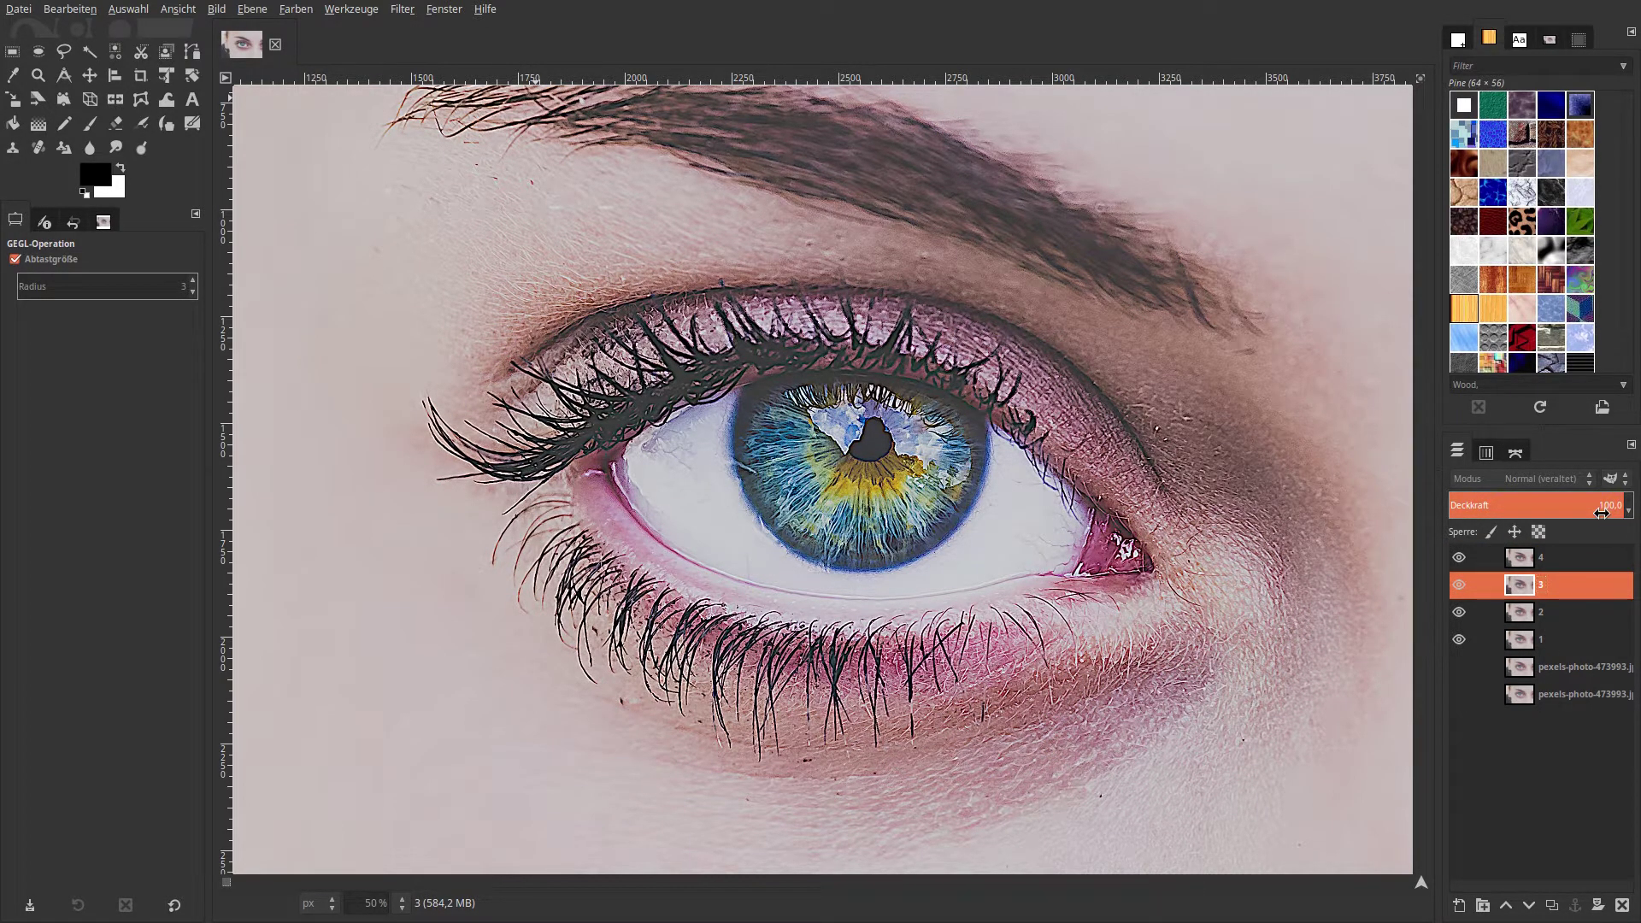
left_click_drag(1601, 512, 1489, 512)
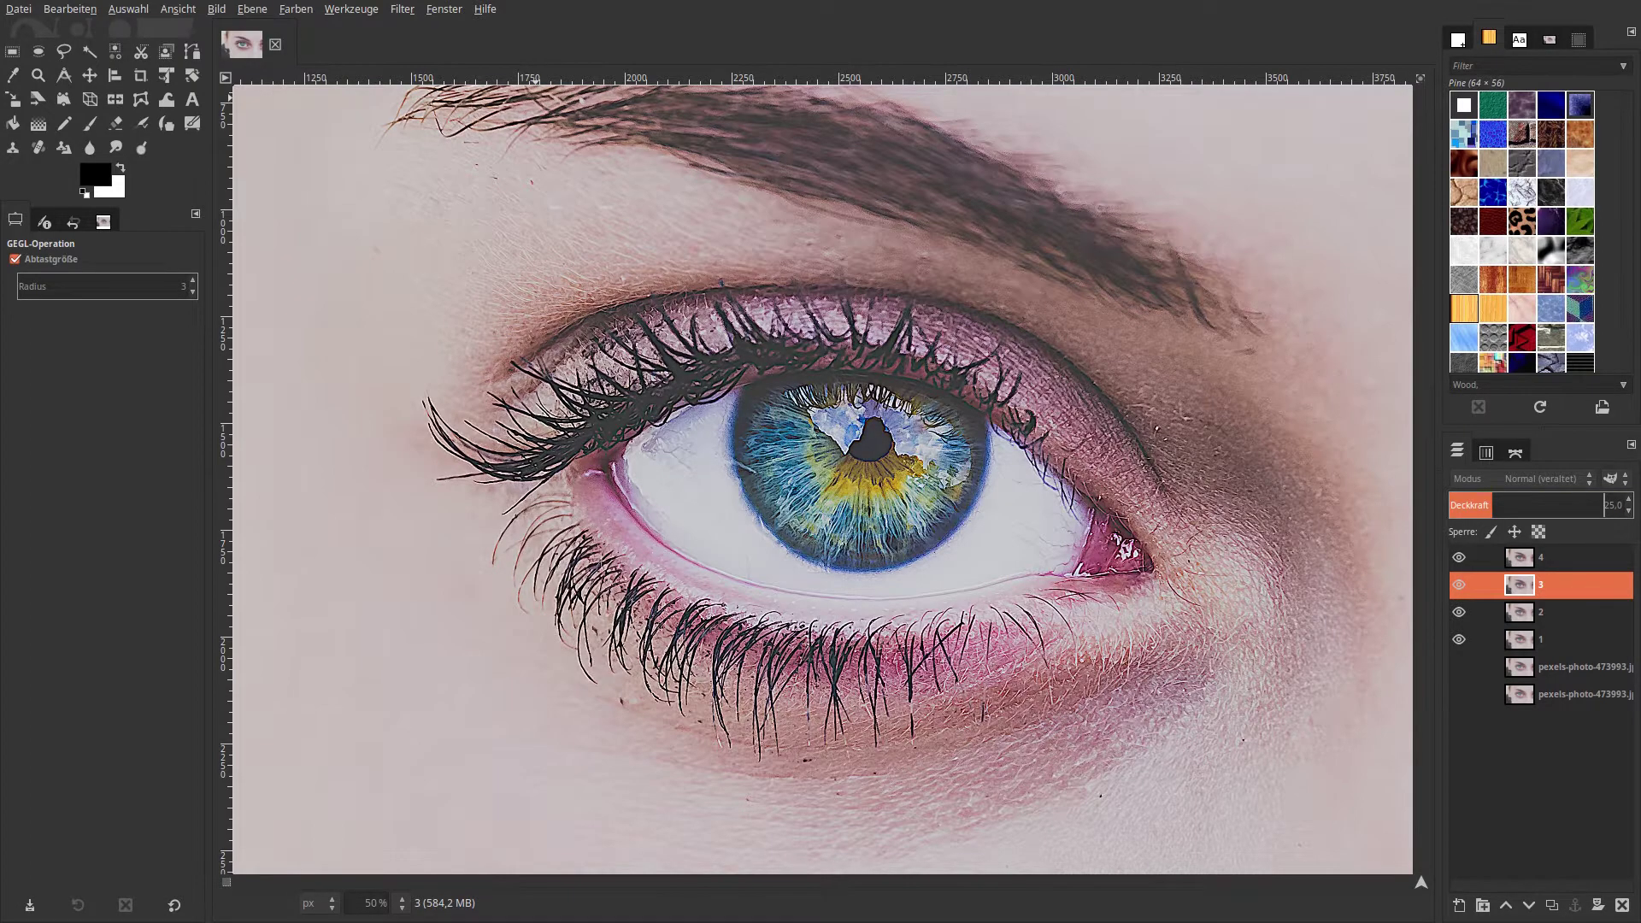
left_click(1534, 637)
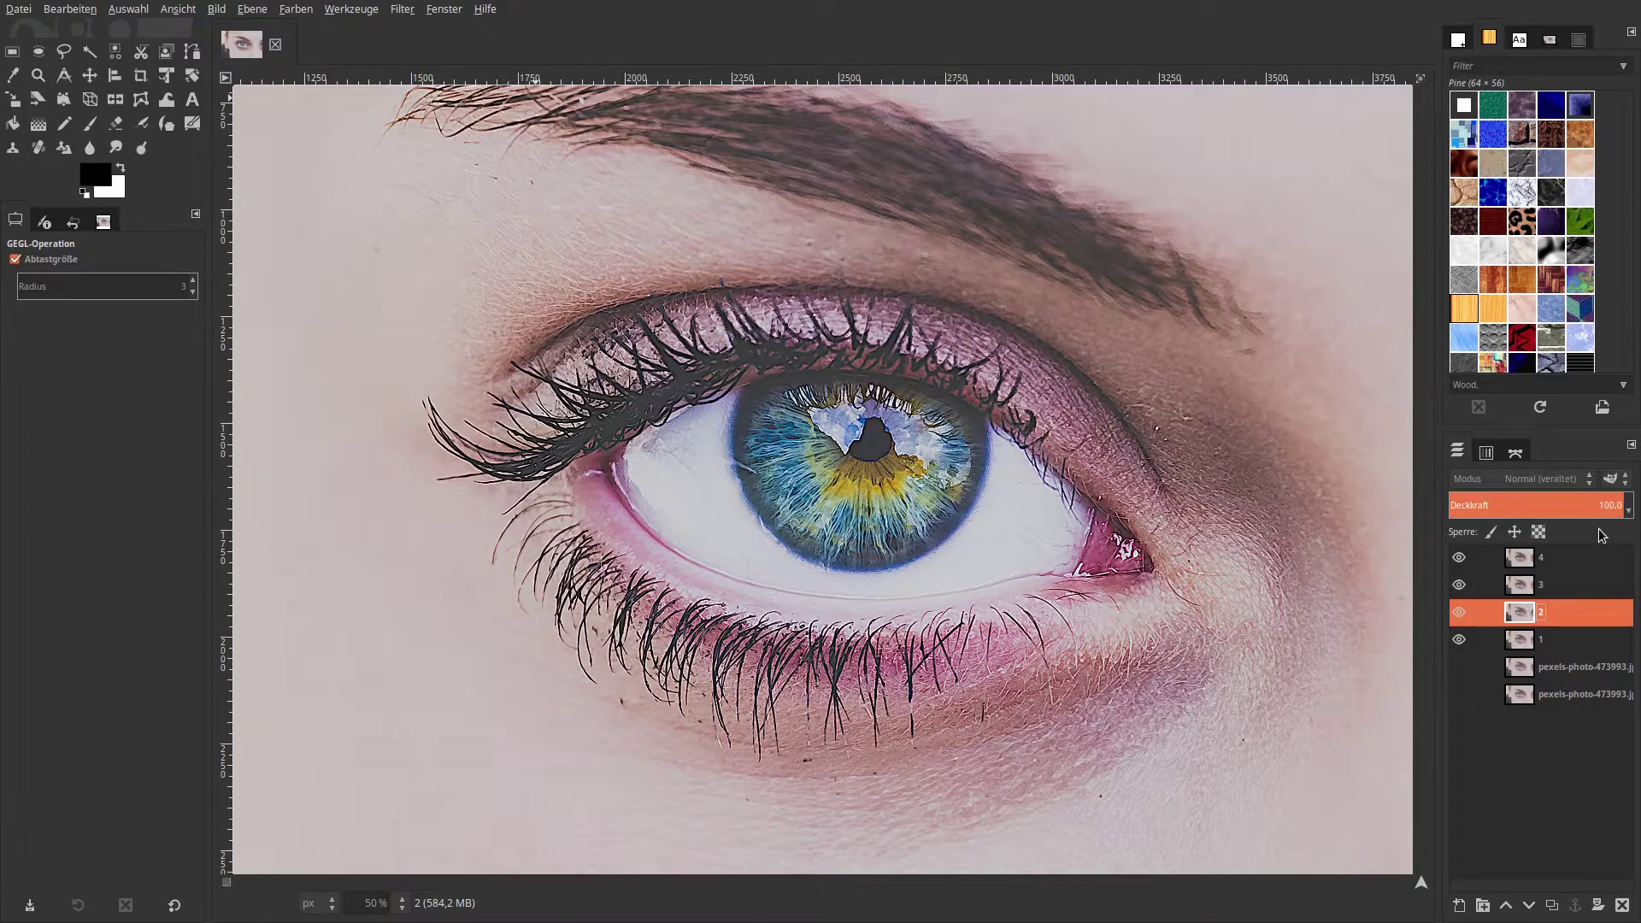
left_click_drag(1596, 513, 1537, 510)
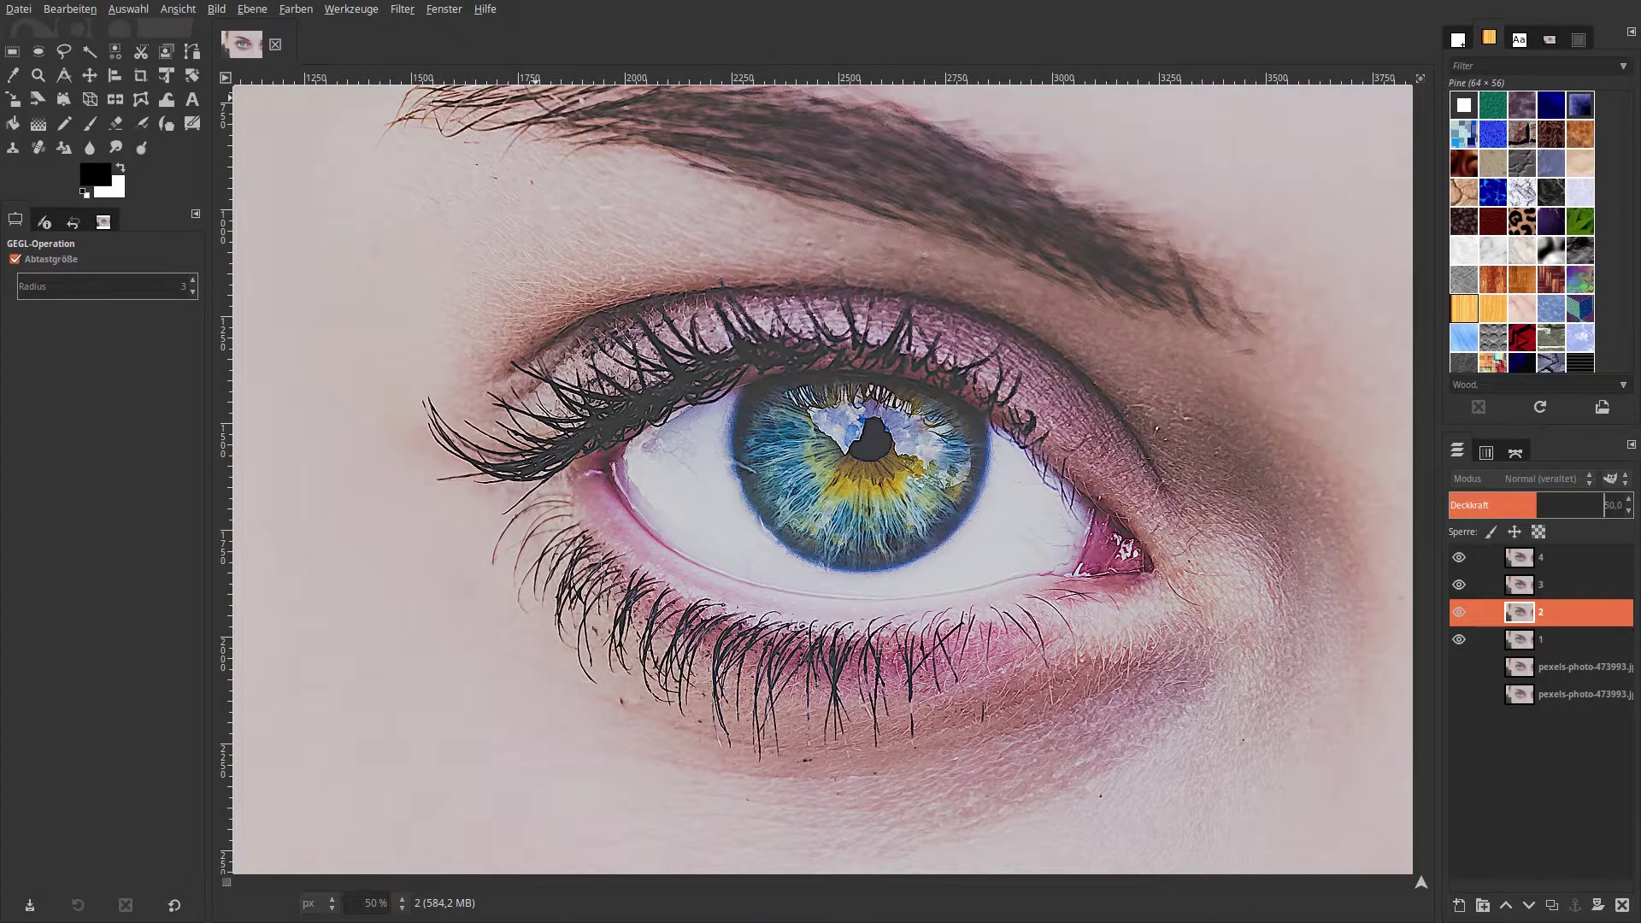
left_click(1523, 559)
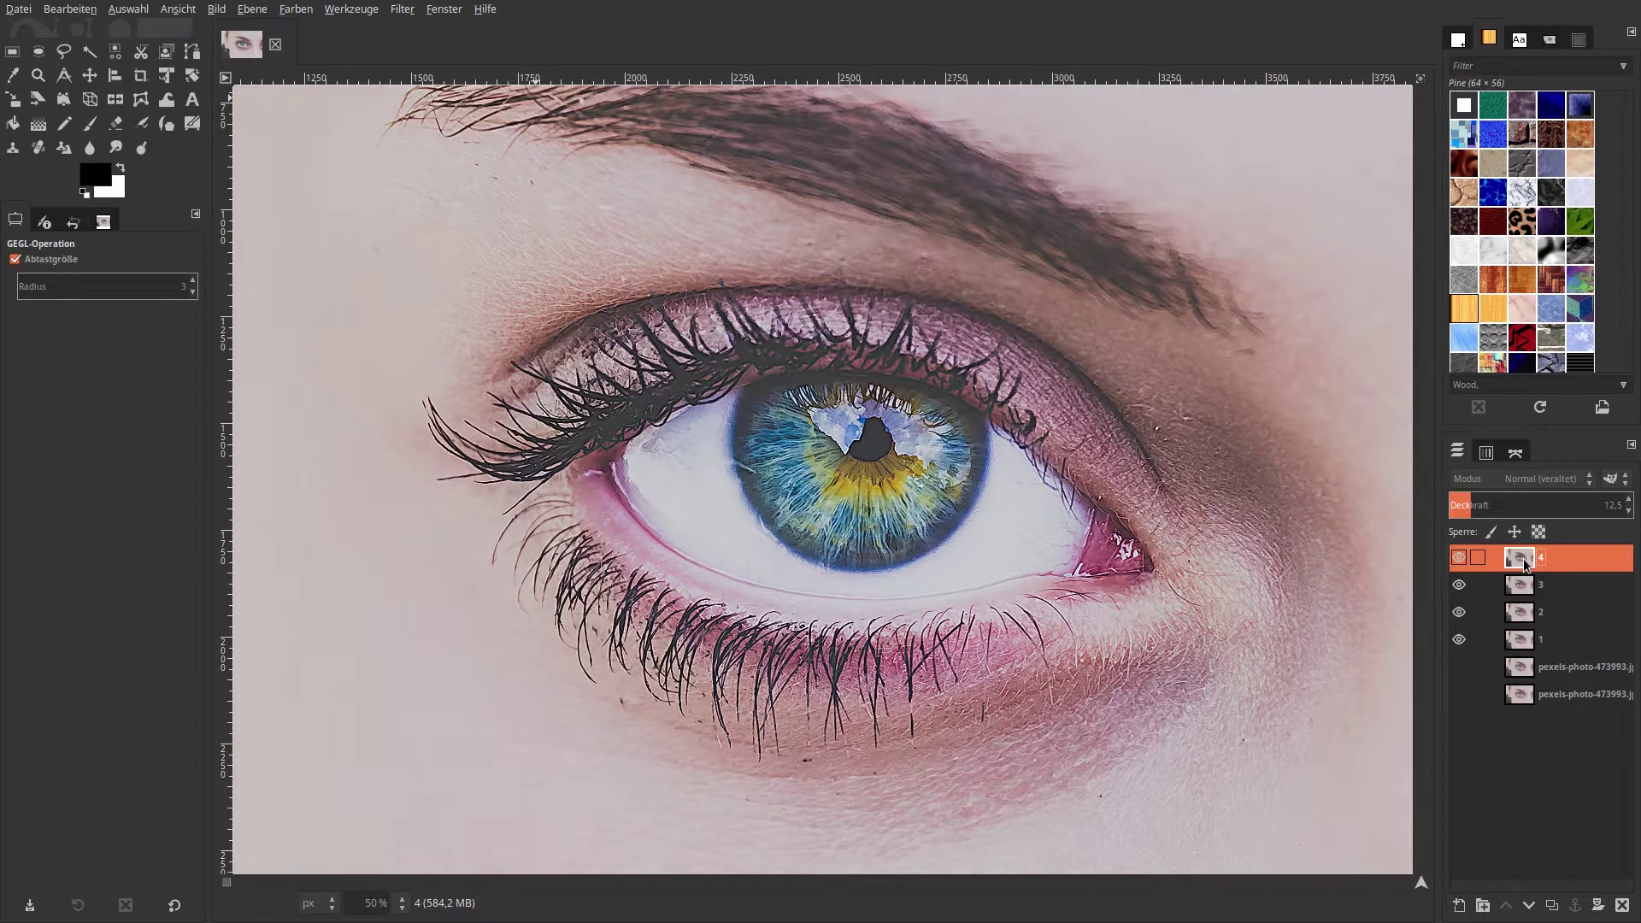
- Merge the visible sharpening layers via Merge Visible Layers from layer 4's context menu
right_click(1523, 557)
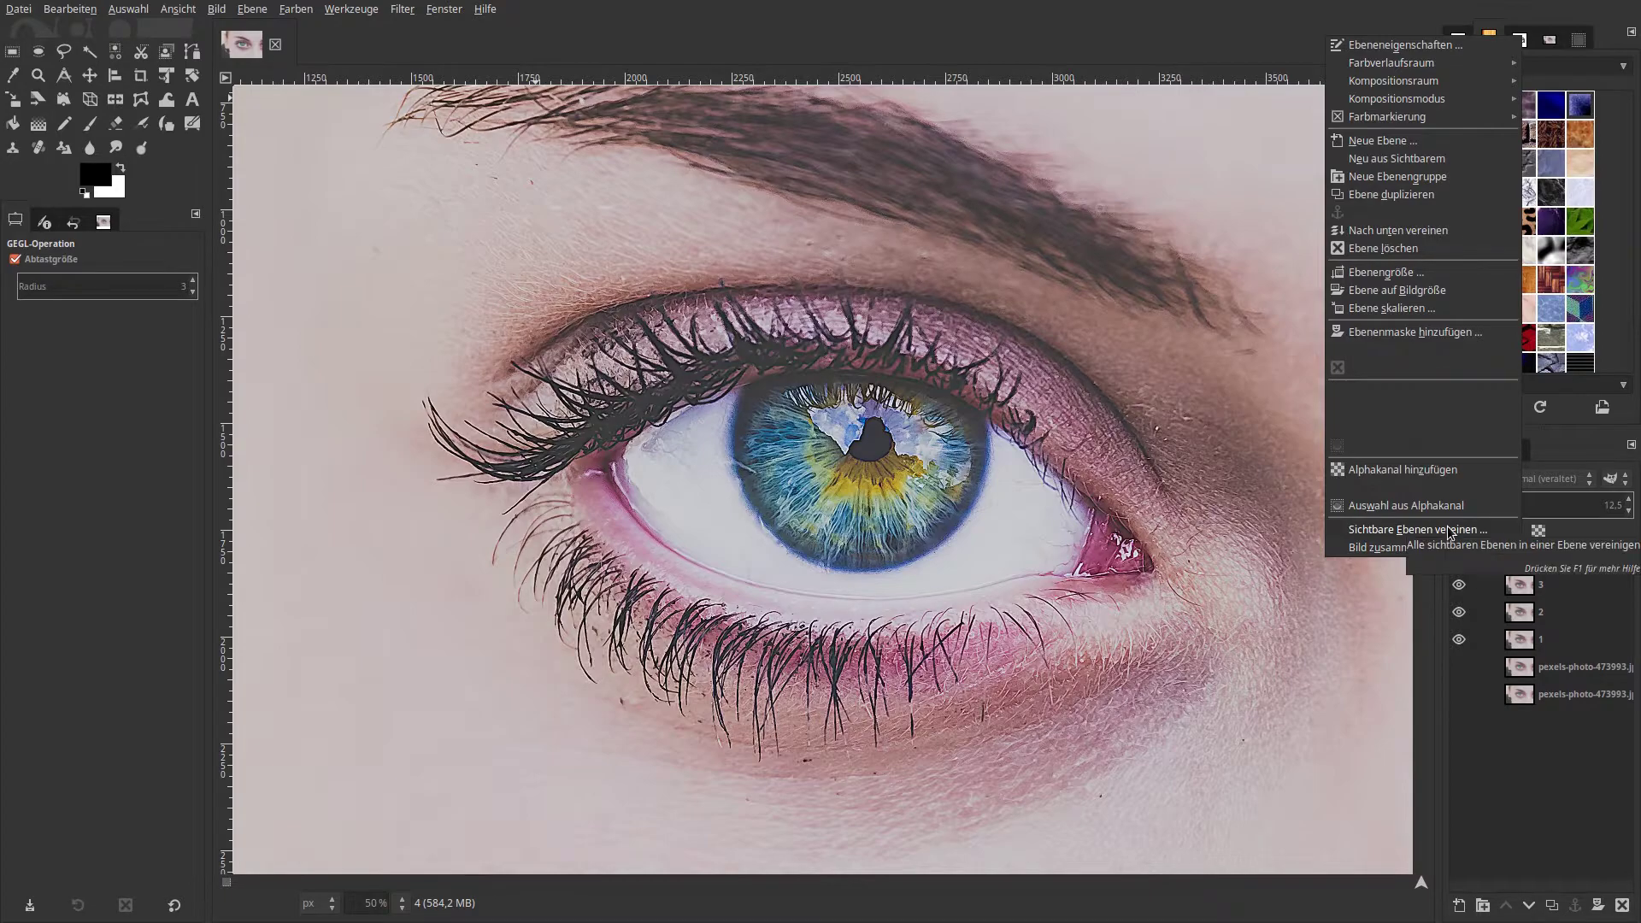
left_click(1465, 667)
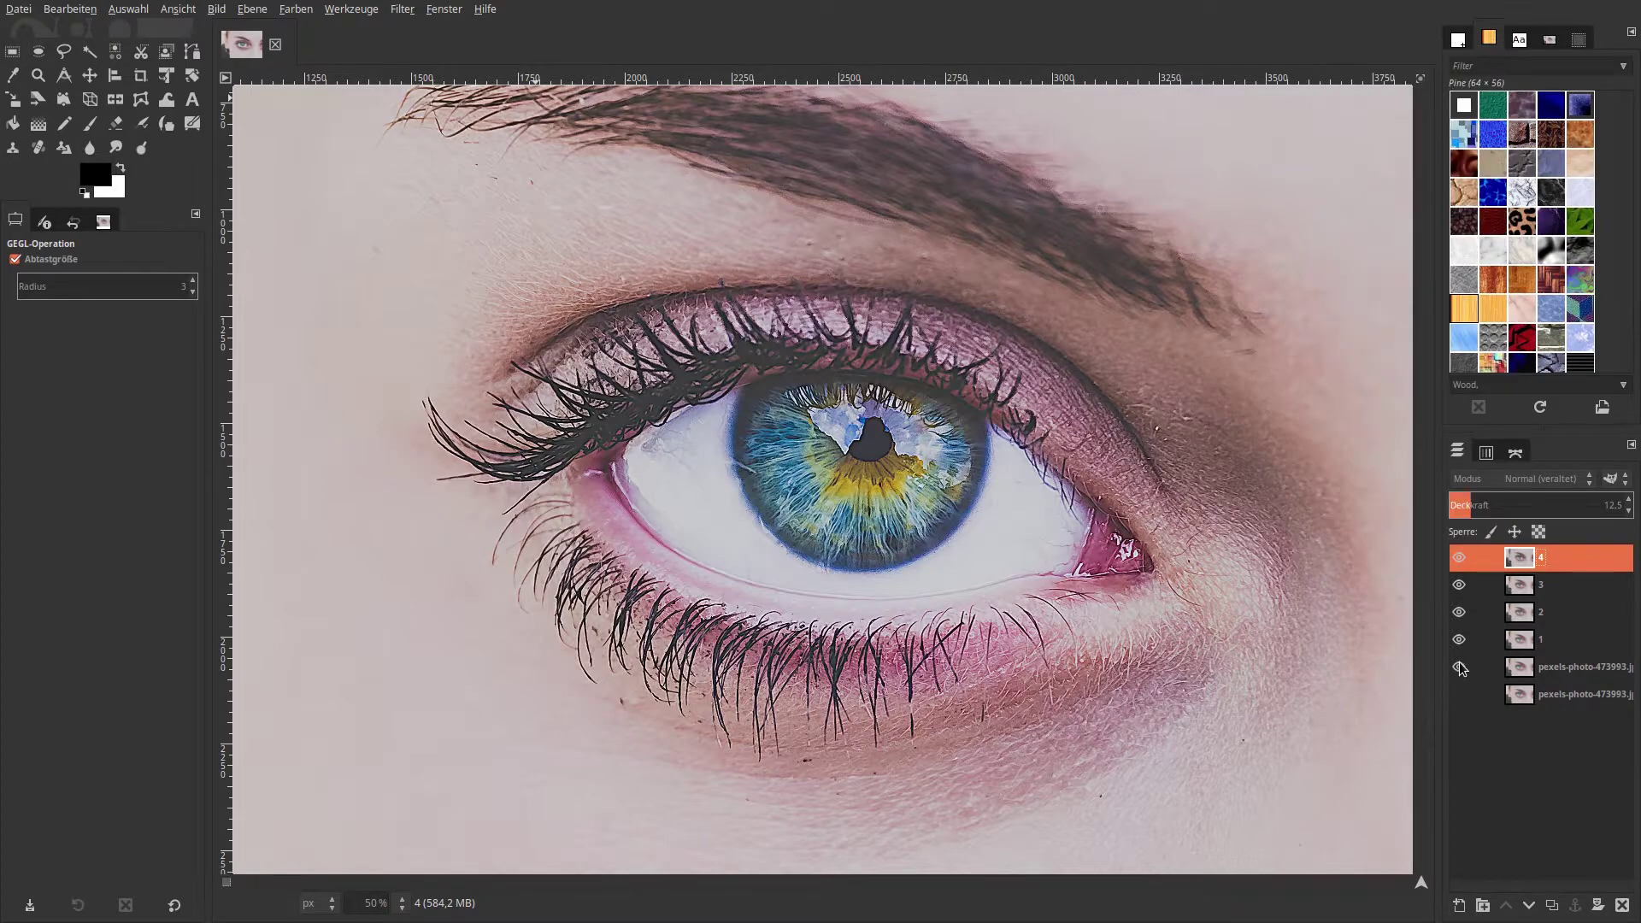
right_click(1474, 557)
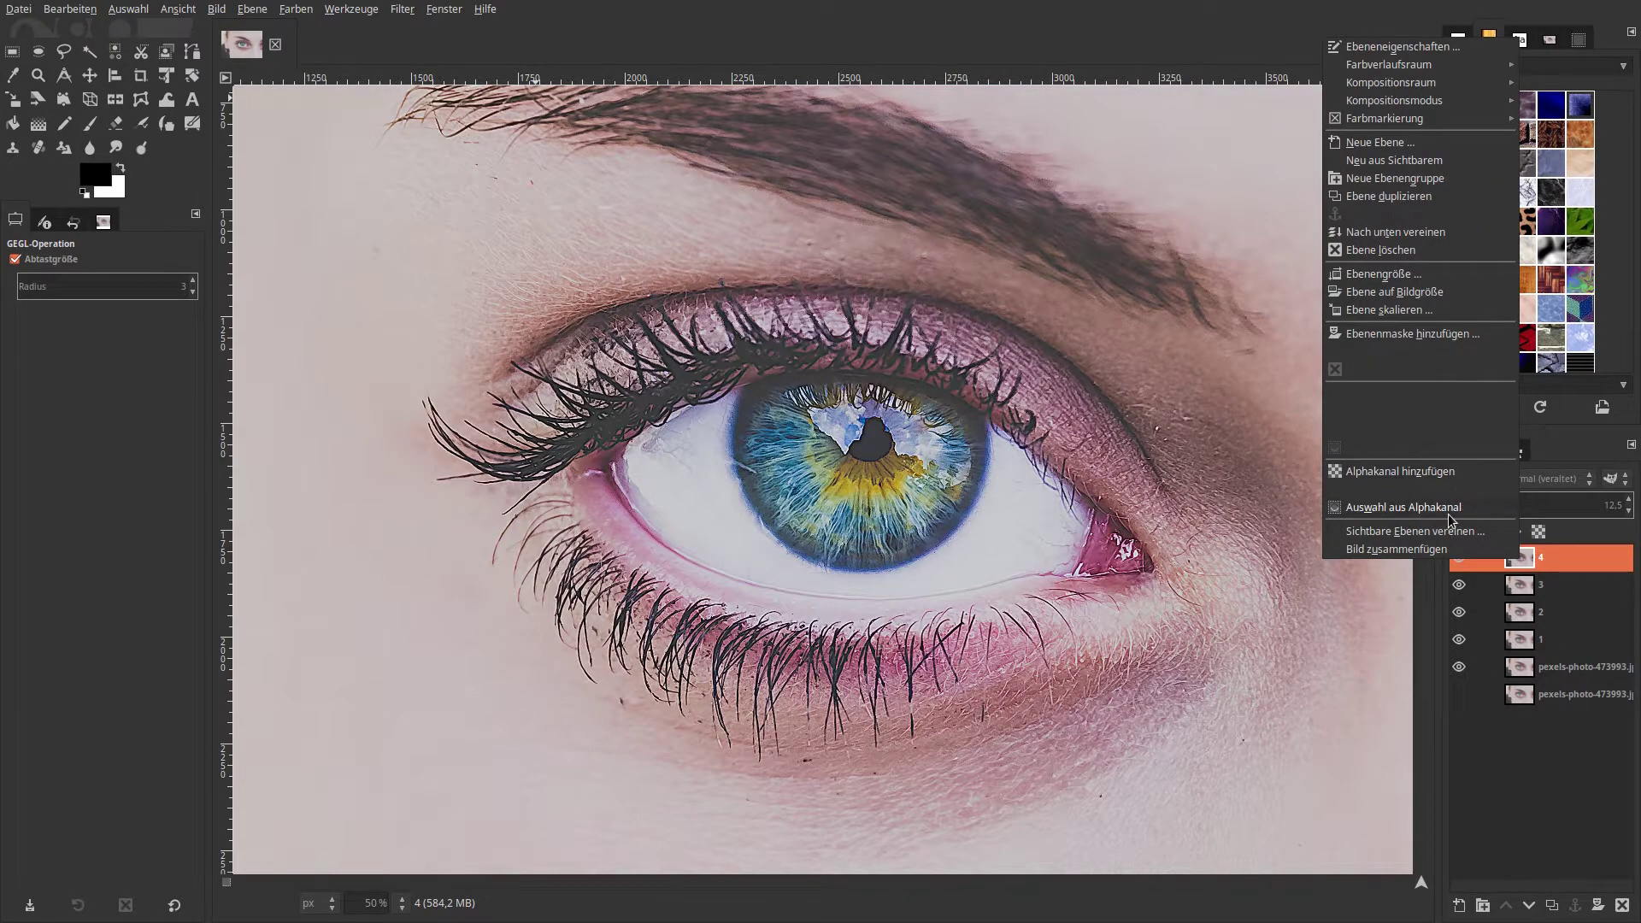
left_click(1455, 532)
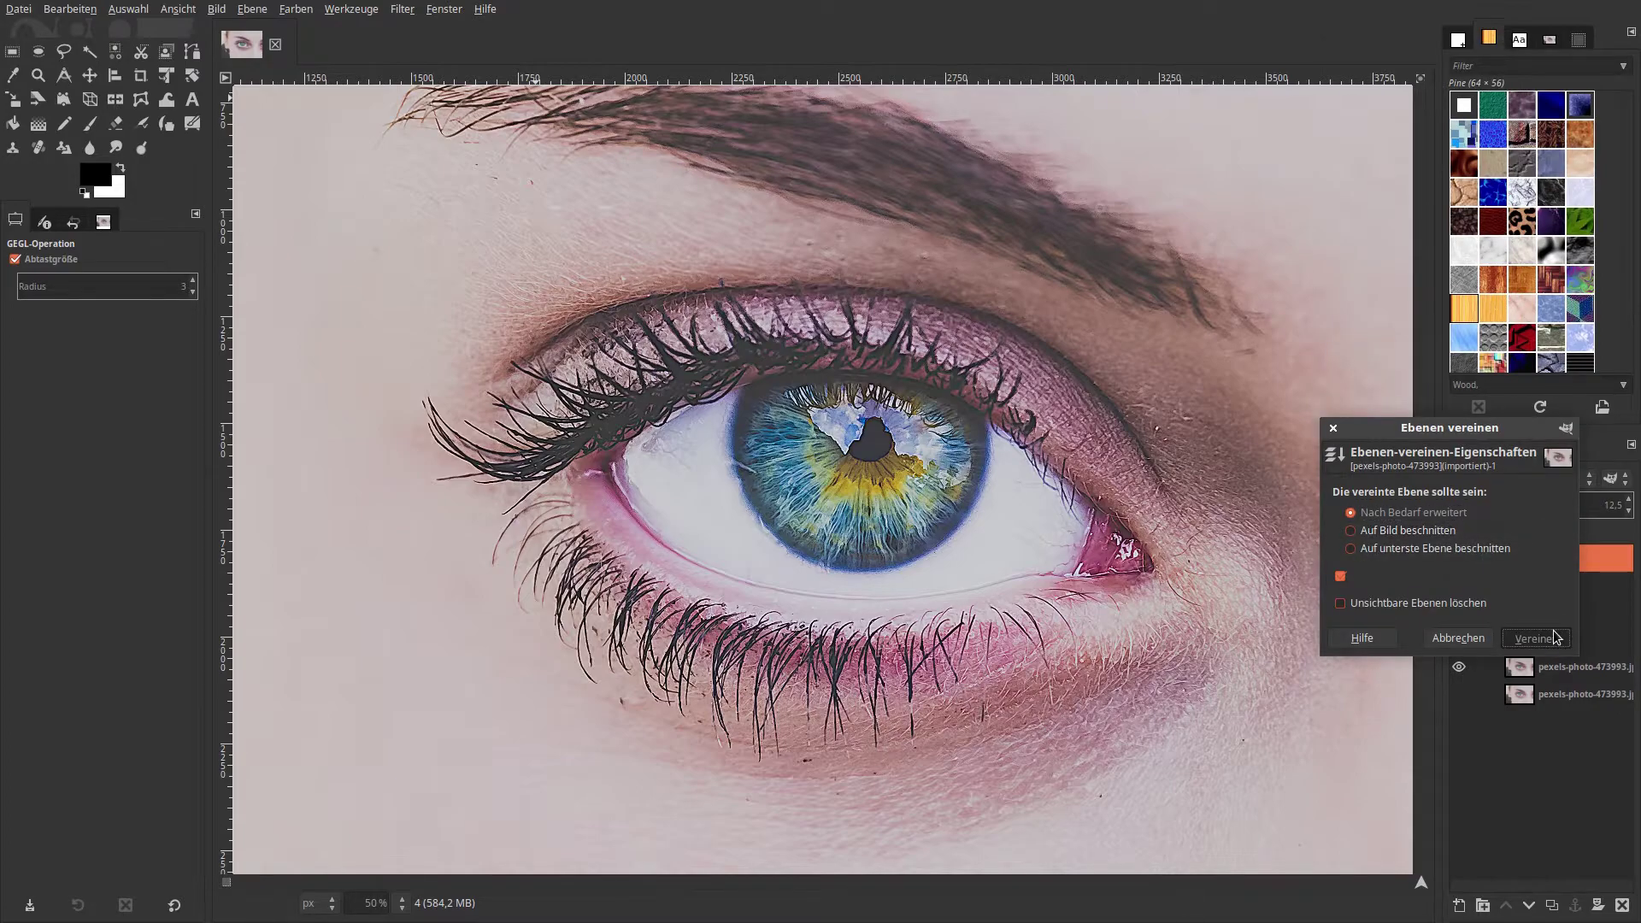
left_click(1552, 638)
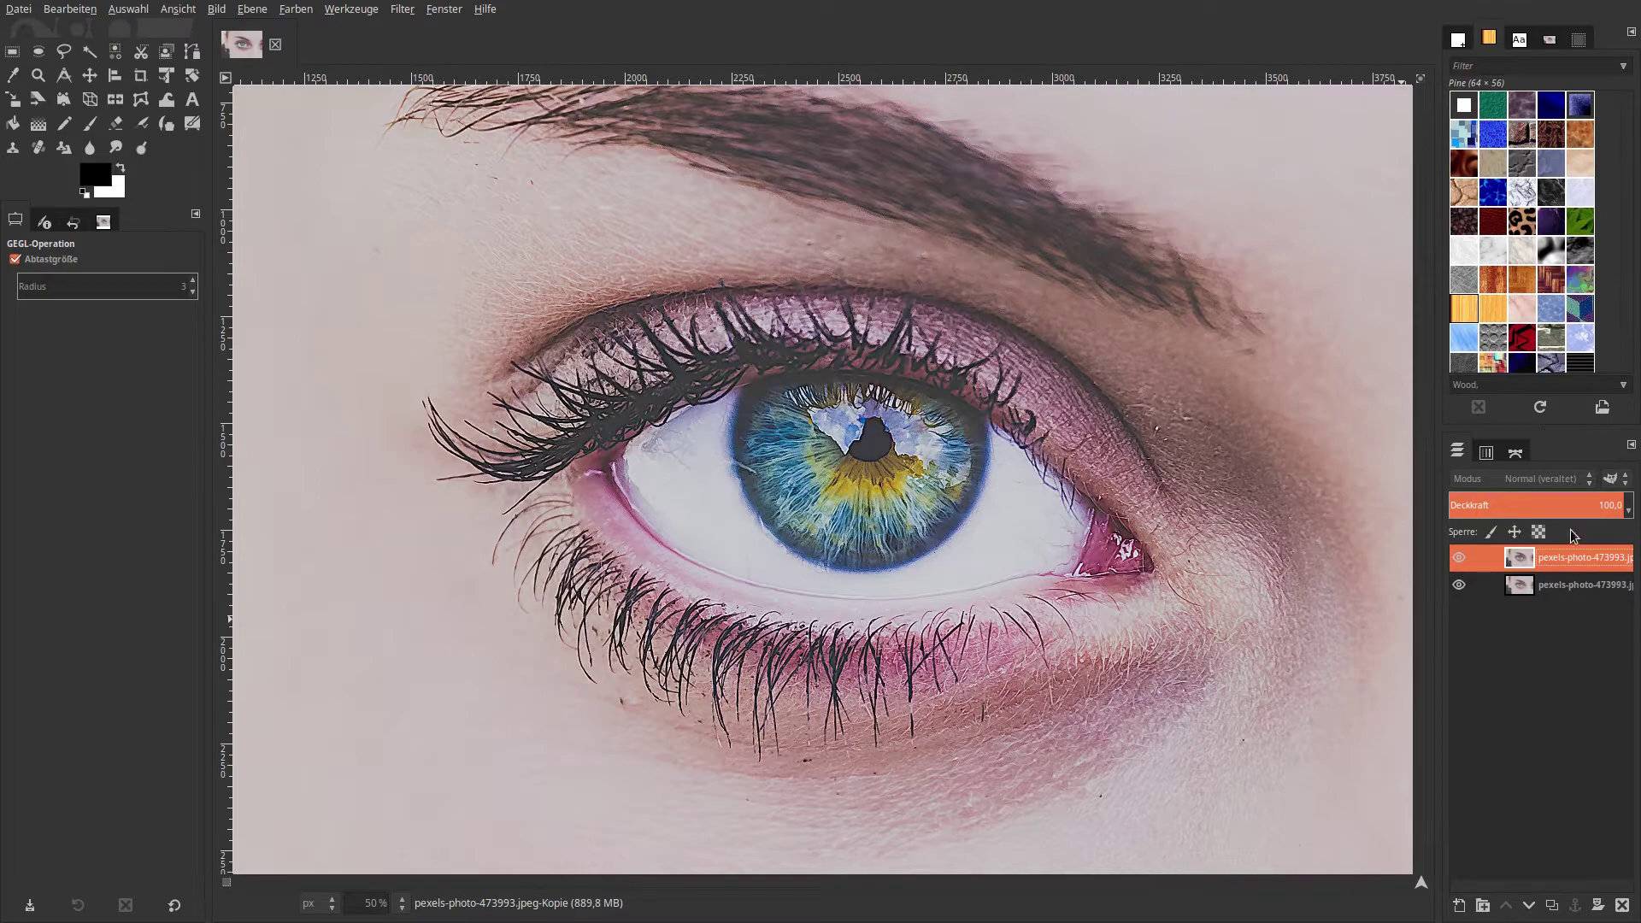
- Fade the merged layer's opacity to compare, then undo back to full opacity
left_click_drag(1585, 505, 1492, 510)
key("ctrl+z")
key("ctrl+y")
key("ctrl+z")
- Apply Noise Reduction at strength 4 to the merged sharpened layer
left_click(1459, 560)
left_click(401, 10)
mouse_move(434, 123)
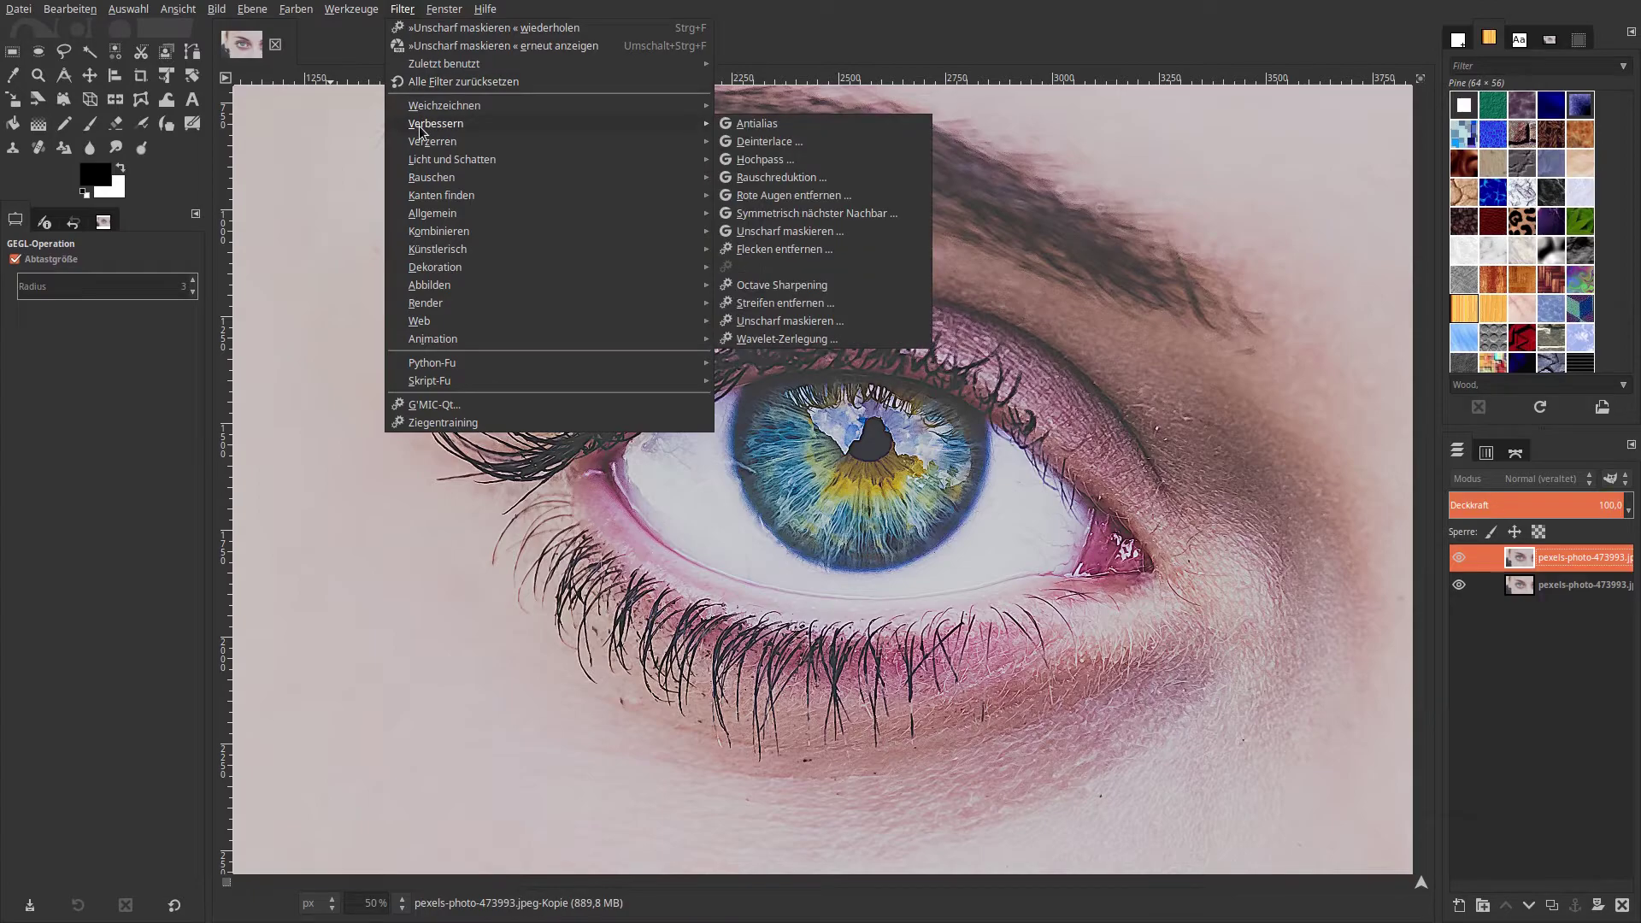
left_click(774, 184)
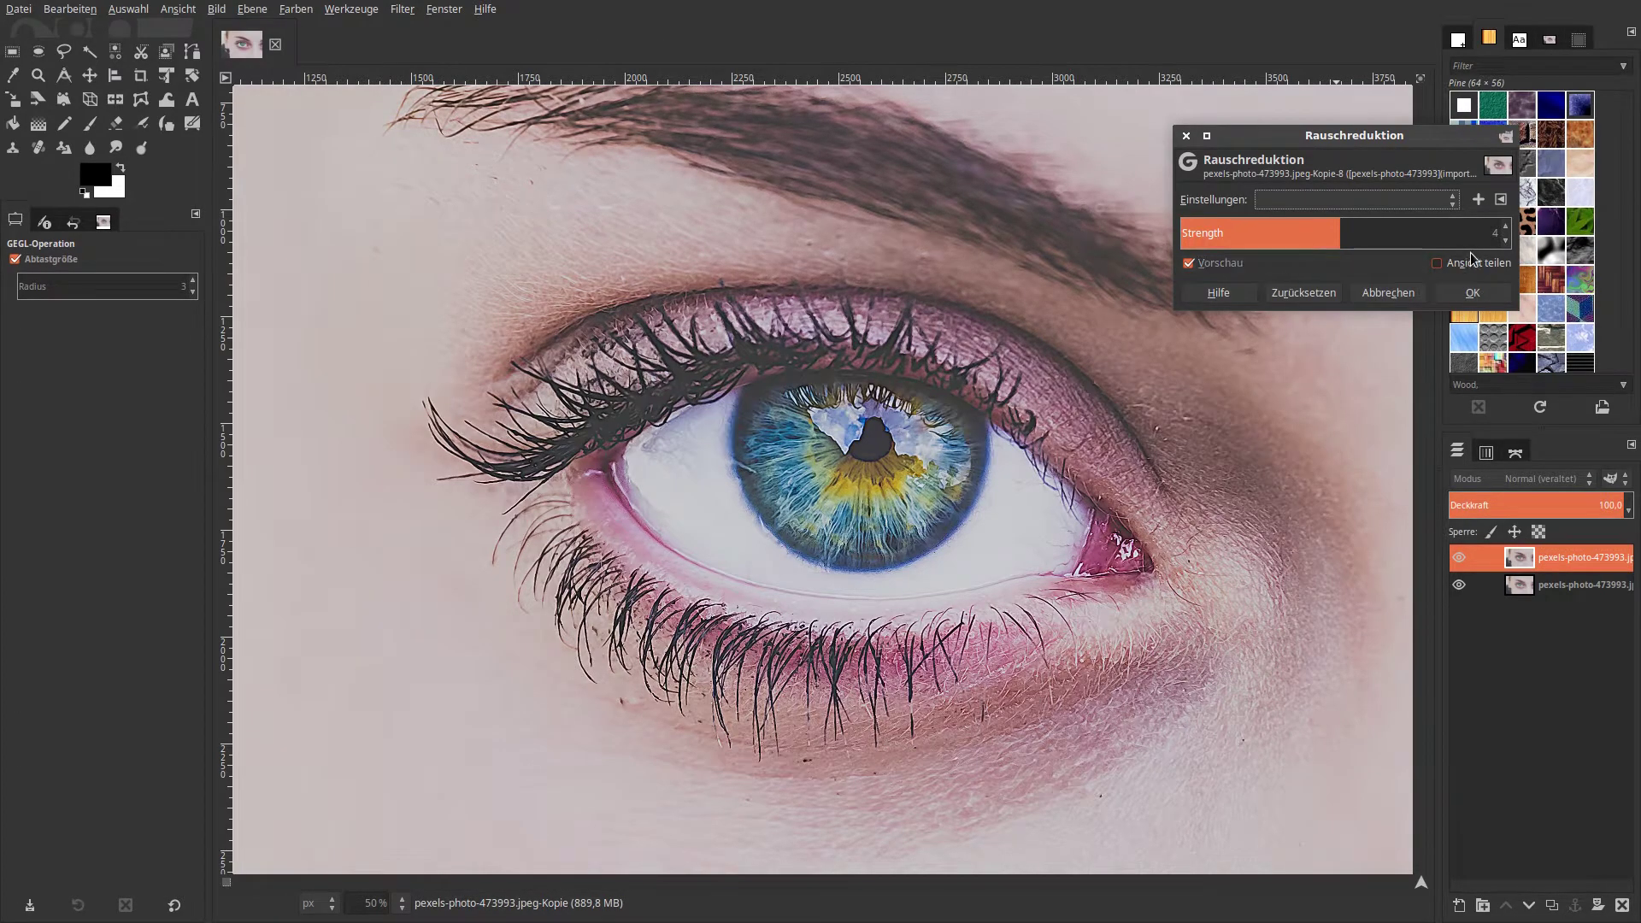
left_click(1488, 303)
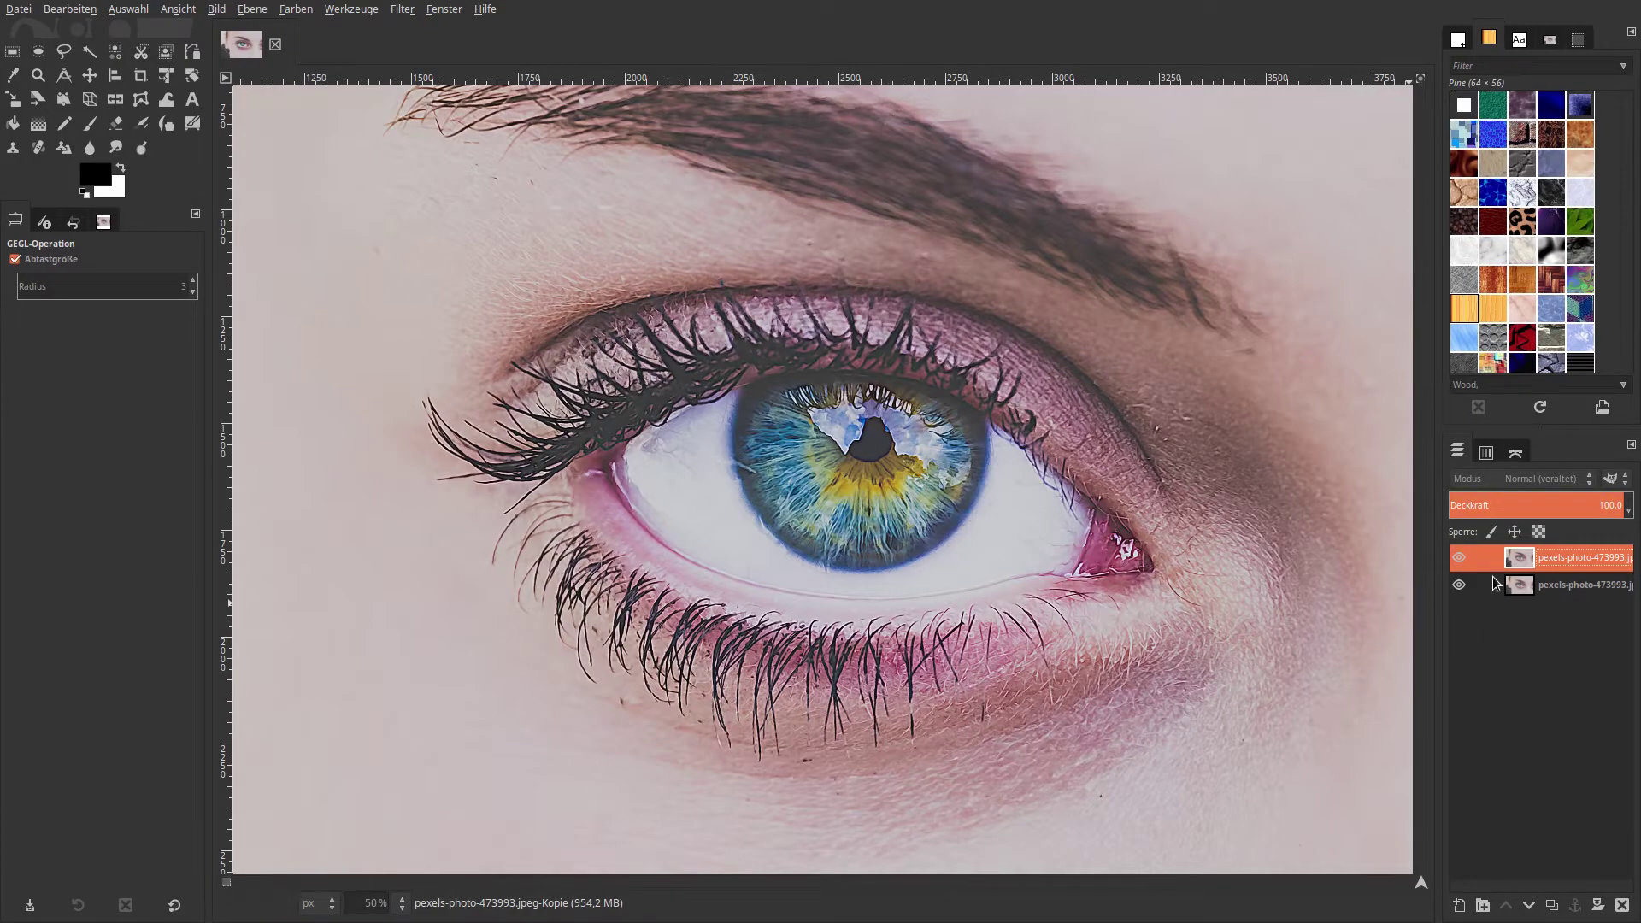
- Toggle the sharpened layer's visibility to compare before and after
left_click(1459, 557)
left_click(1459, 557)
left_click(1458, 557)
- Zoom the view out to 25% to see the whole face
left_click(401, 902)
left_click(398, 855)
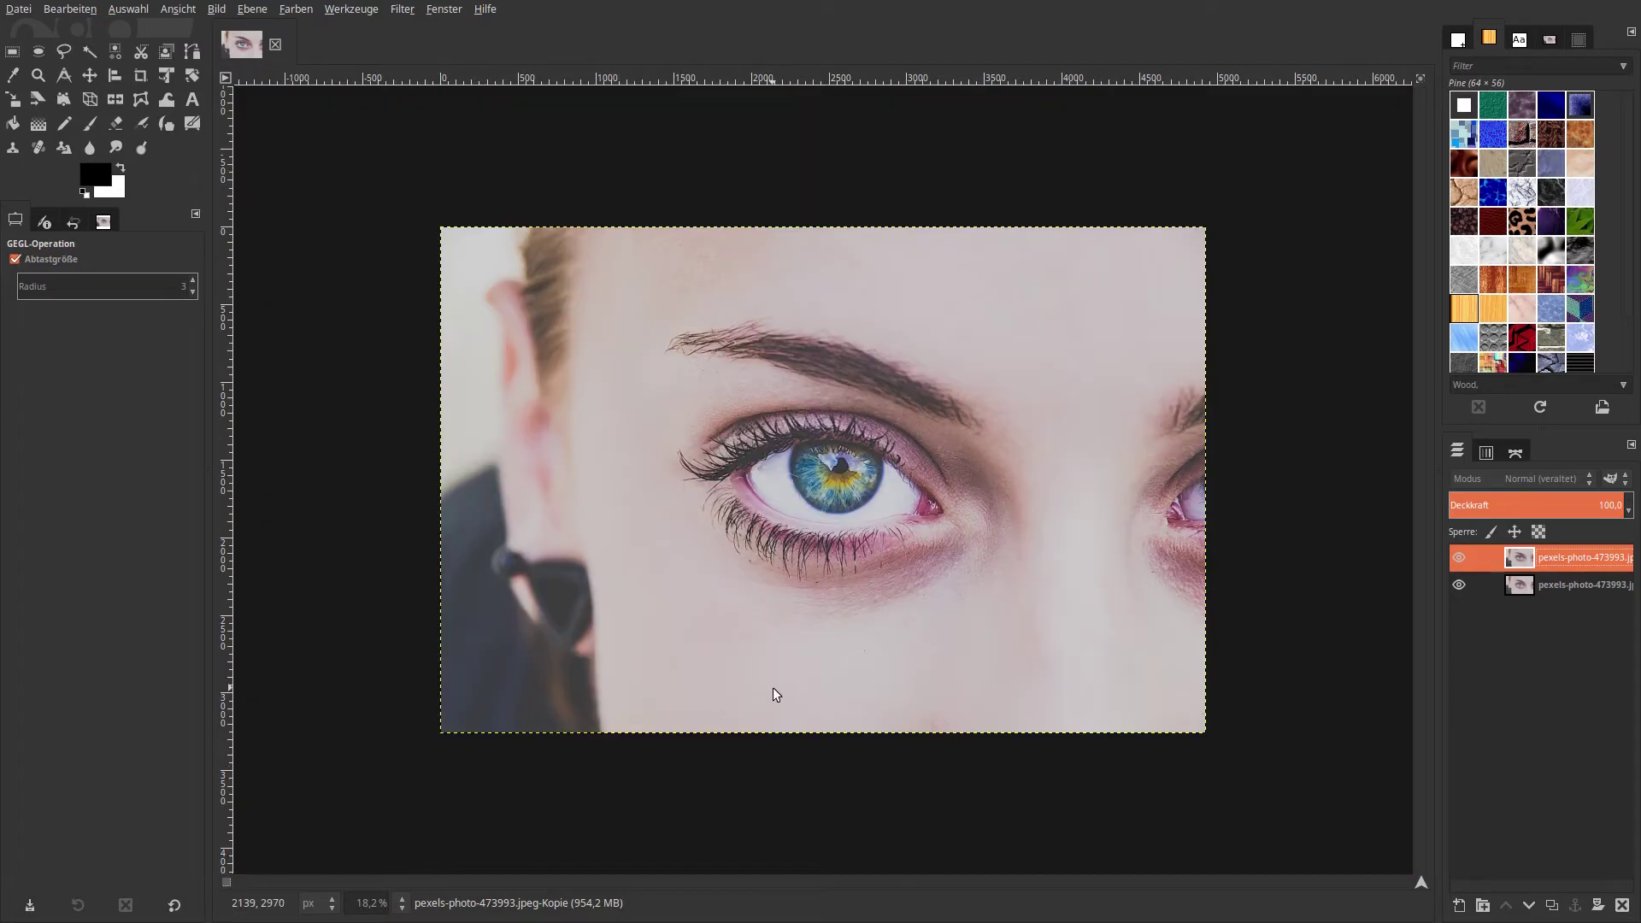
left_click(401, 902)
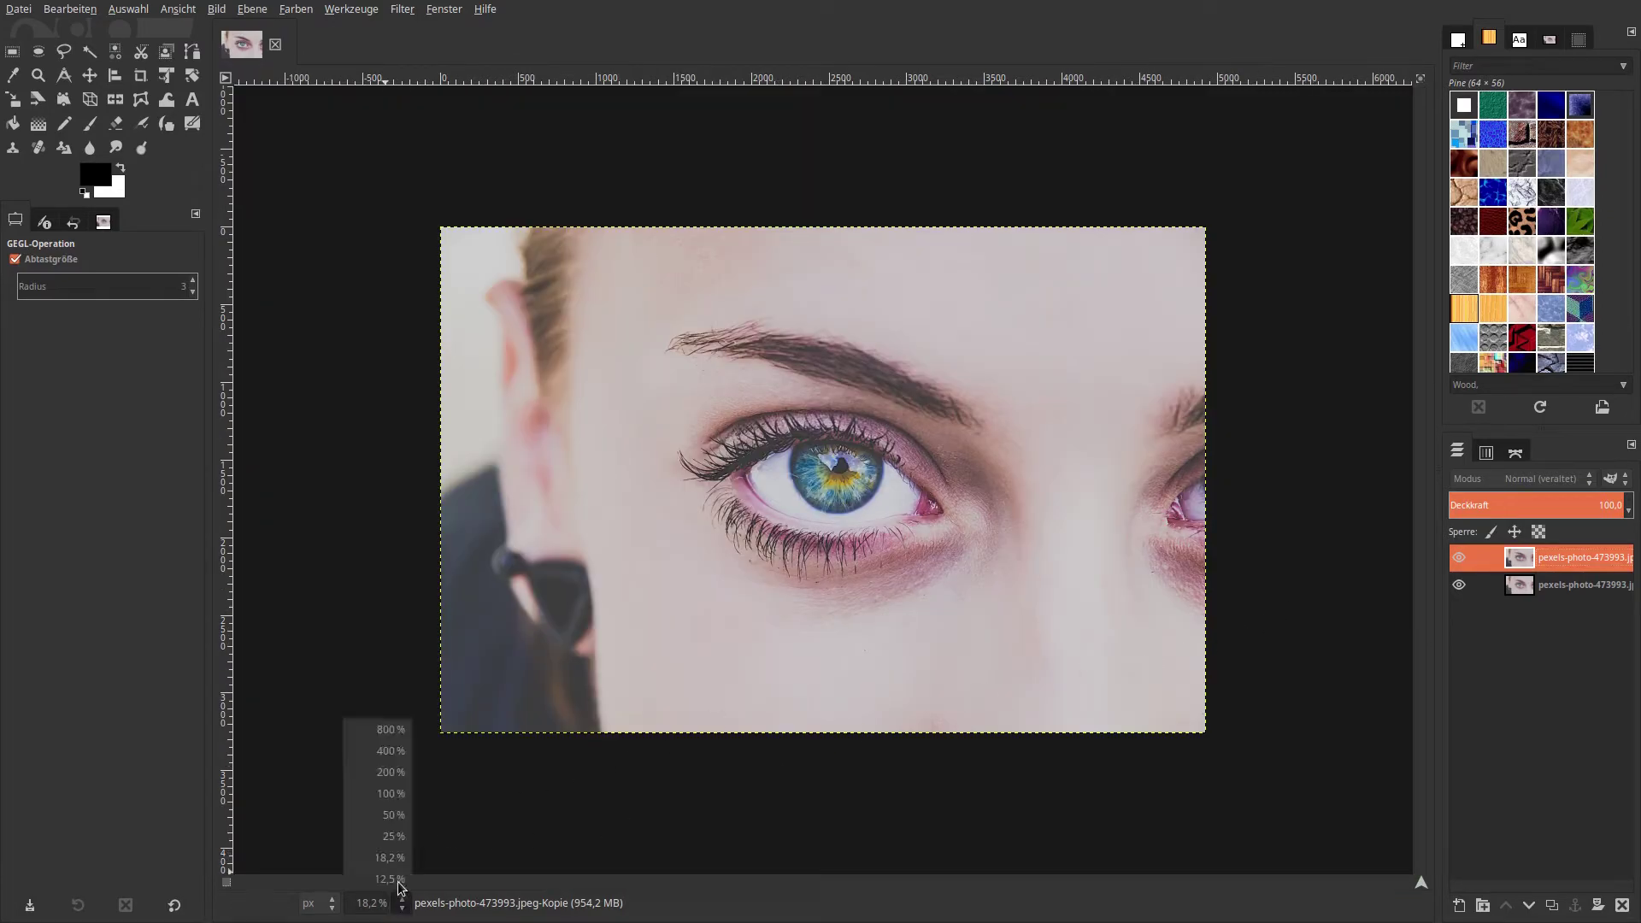
left_click(389, 835)
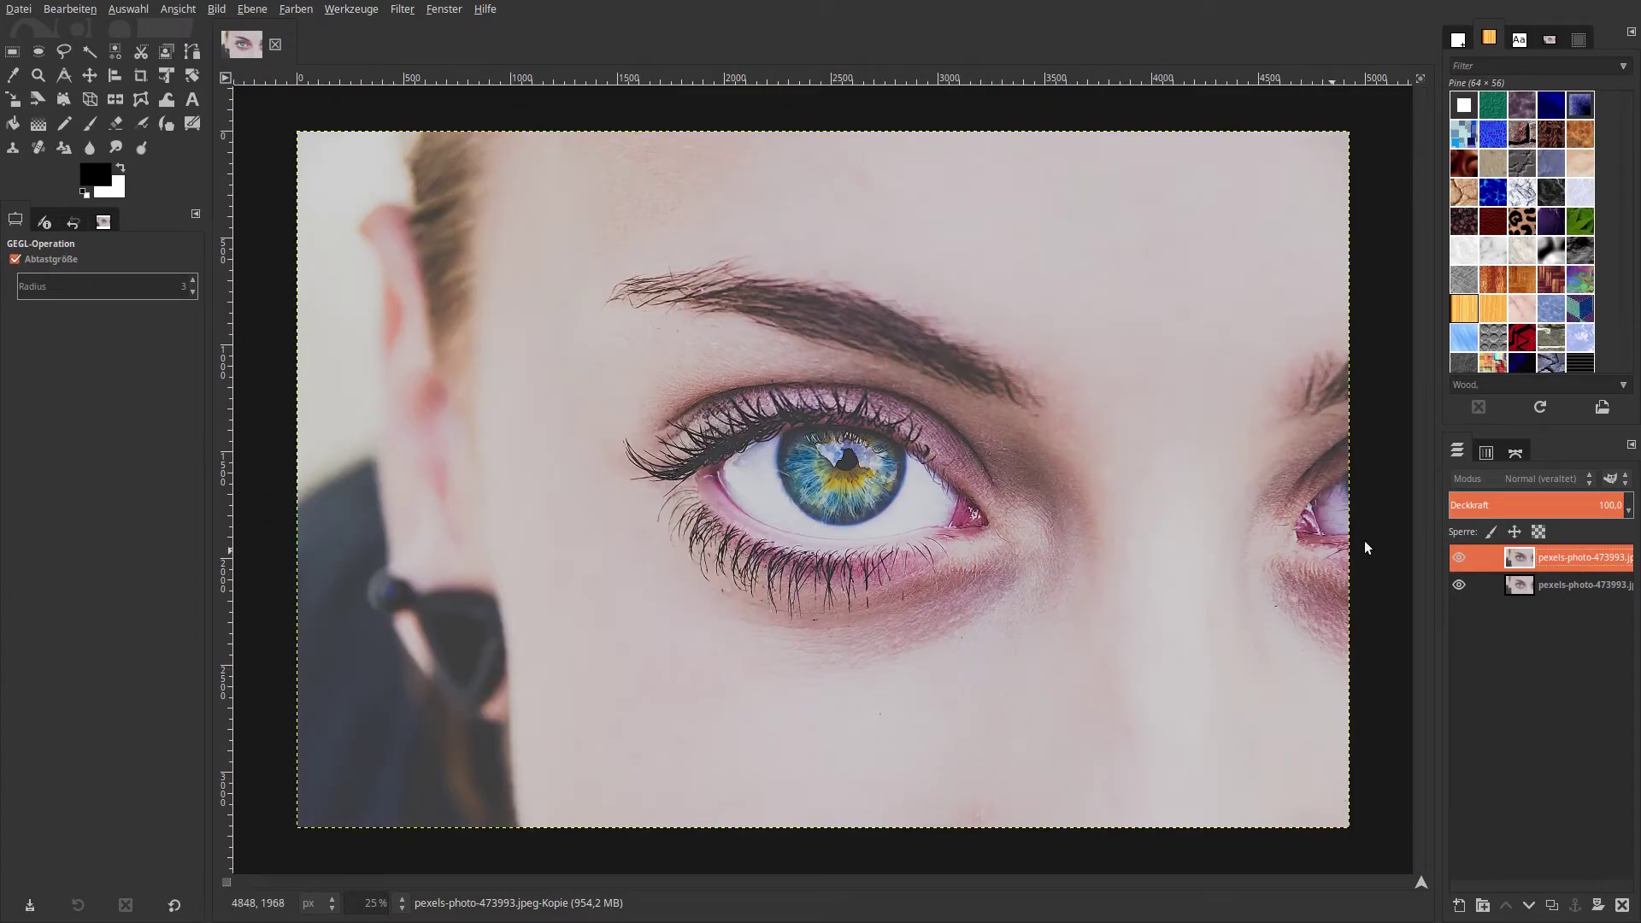
left_click(1458, 557)
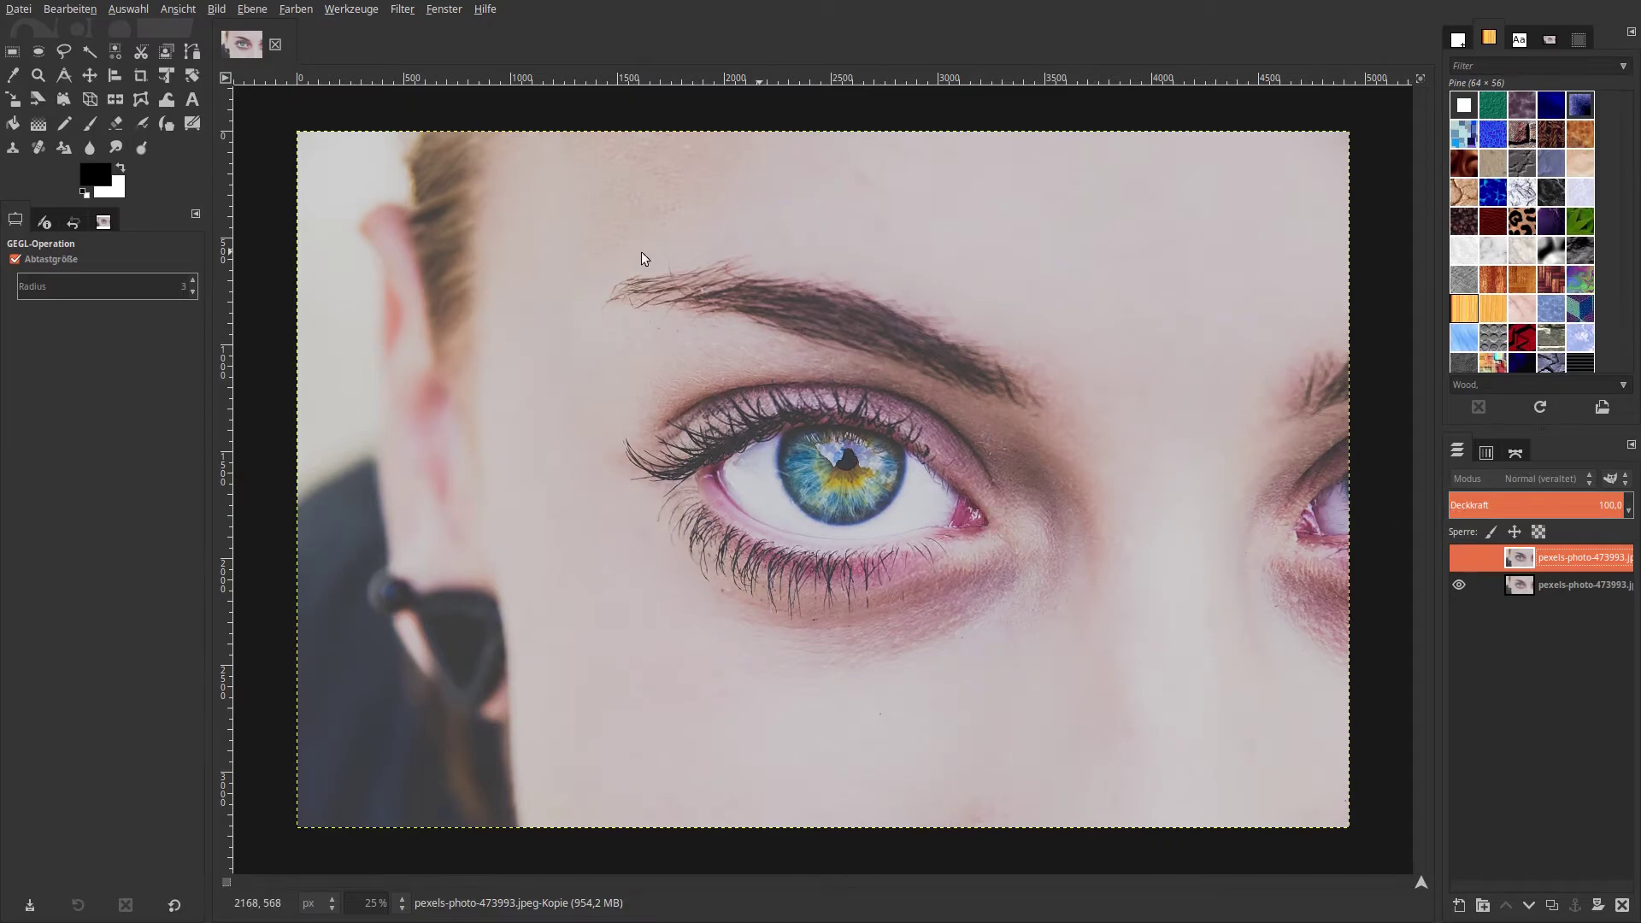
left_click(1461, 556)
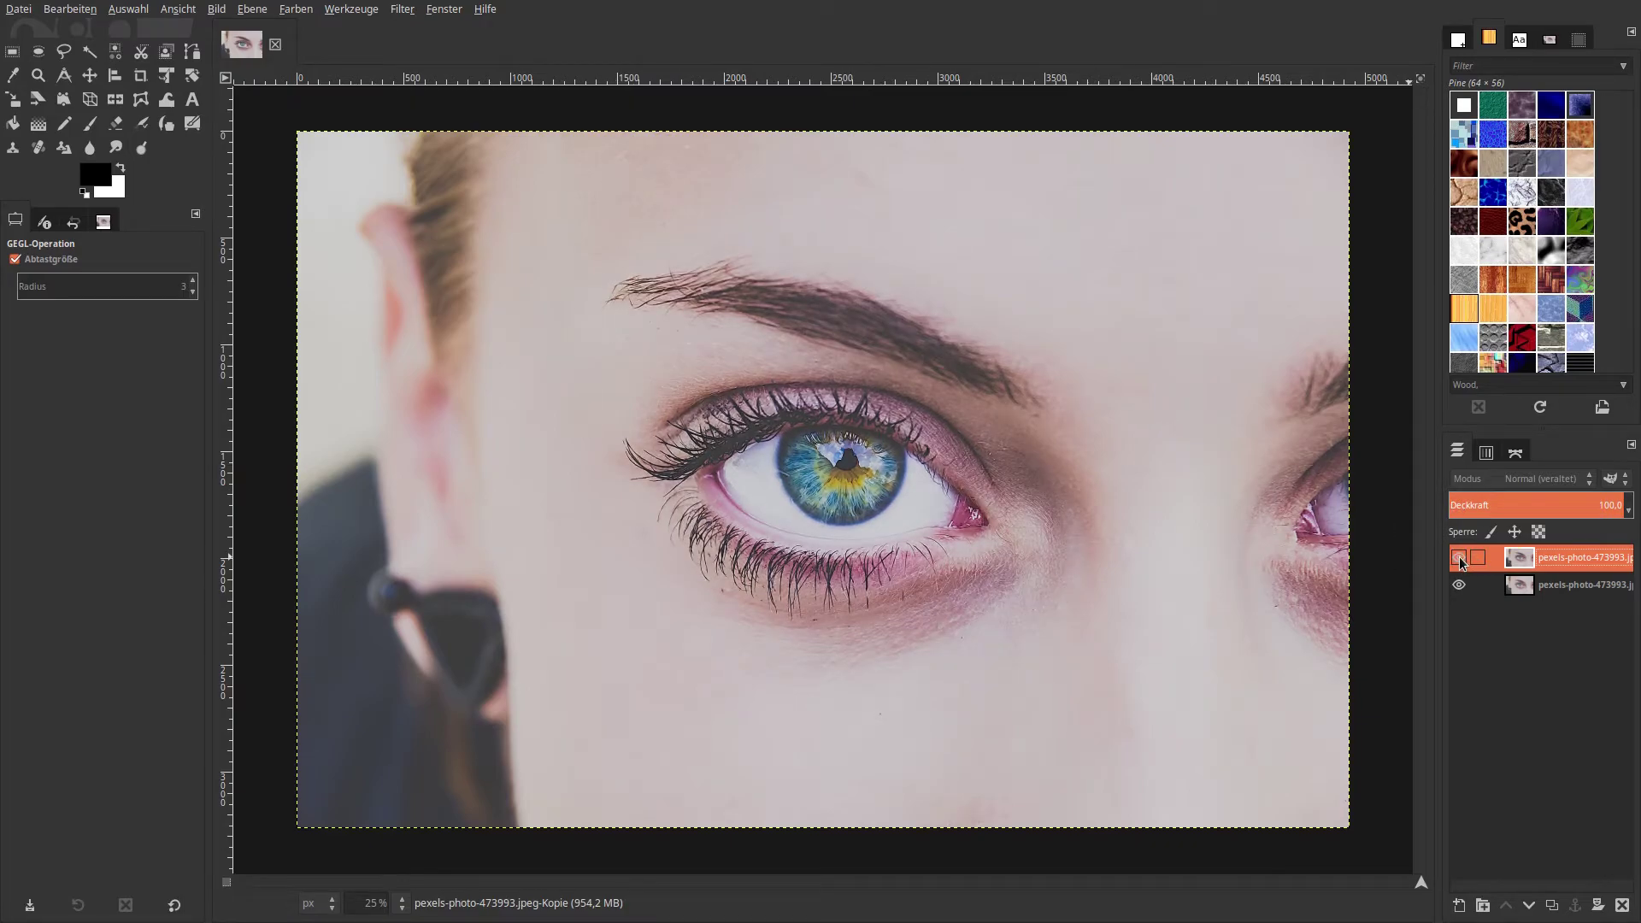
left_click(1455, 557)
left_click(1457, 557)
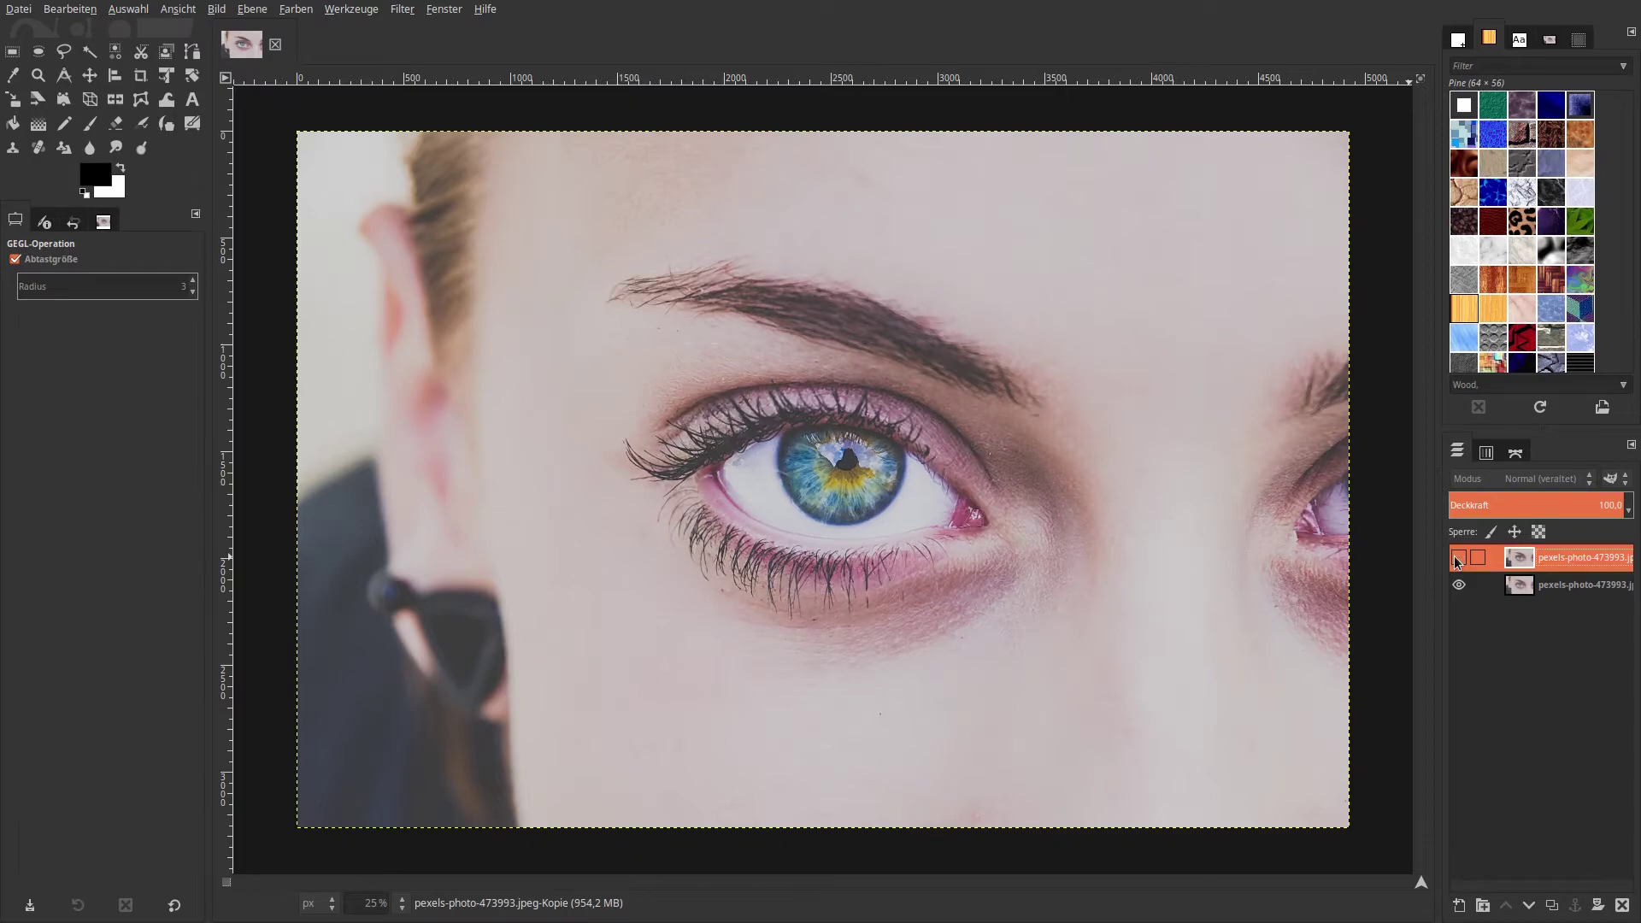
left_click(1456, 558)
left_click(1456, 558)
left_click(1456, 558)
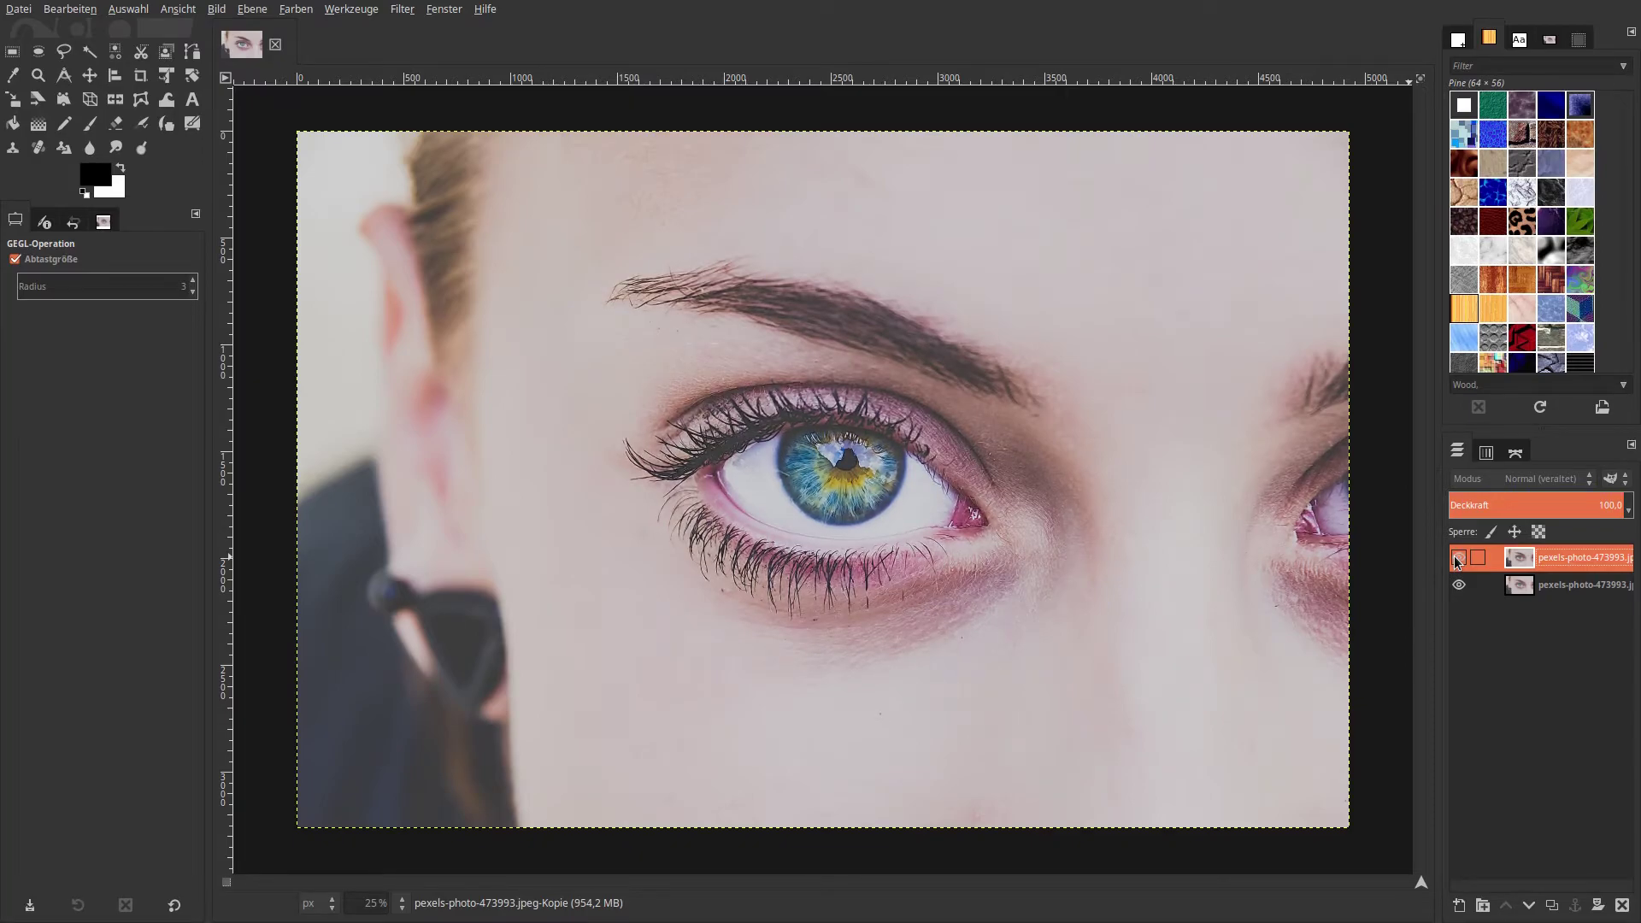
left_click(1456, 558)
left_click(1456, 558)
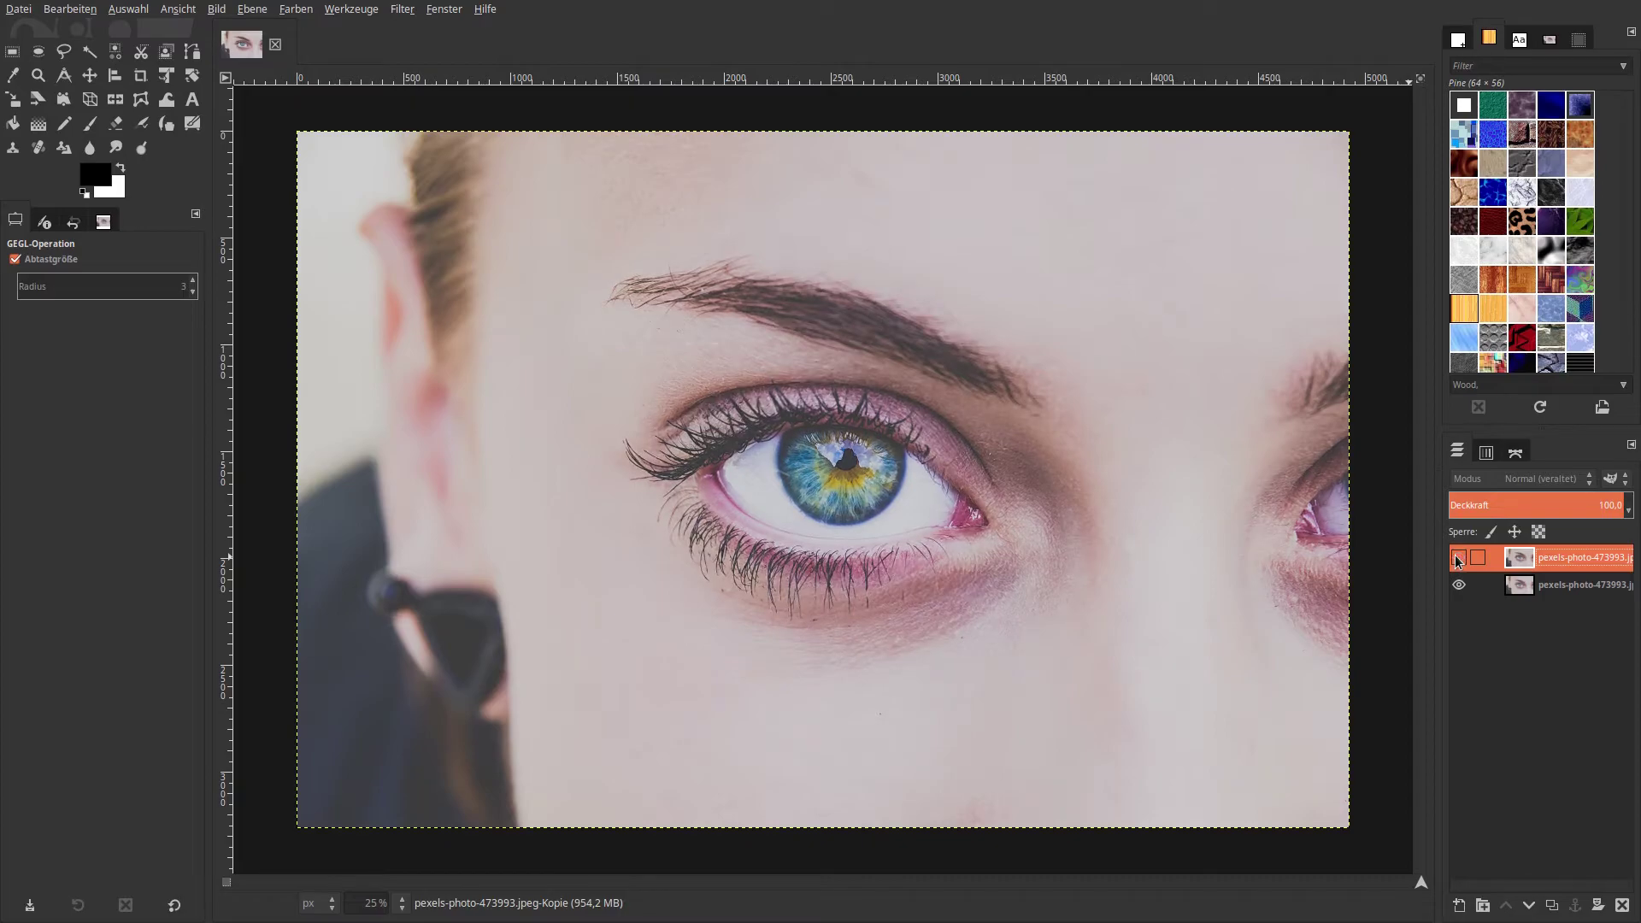
left_click(1456, 558)
left_click(1456, 558)
left_click(1457, 558)
left_click(1457, 558)
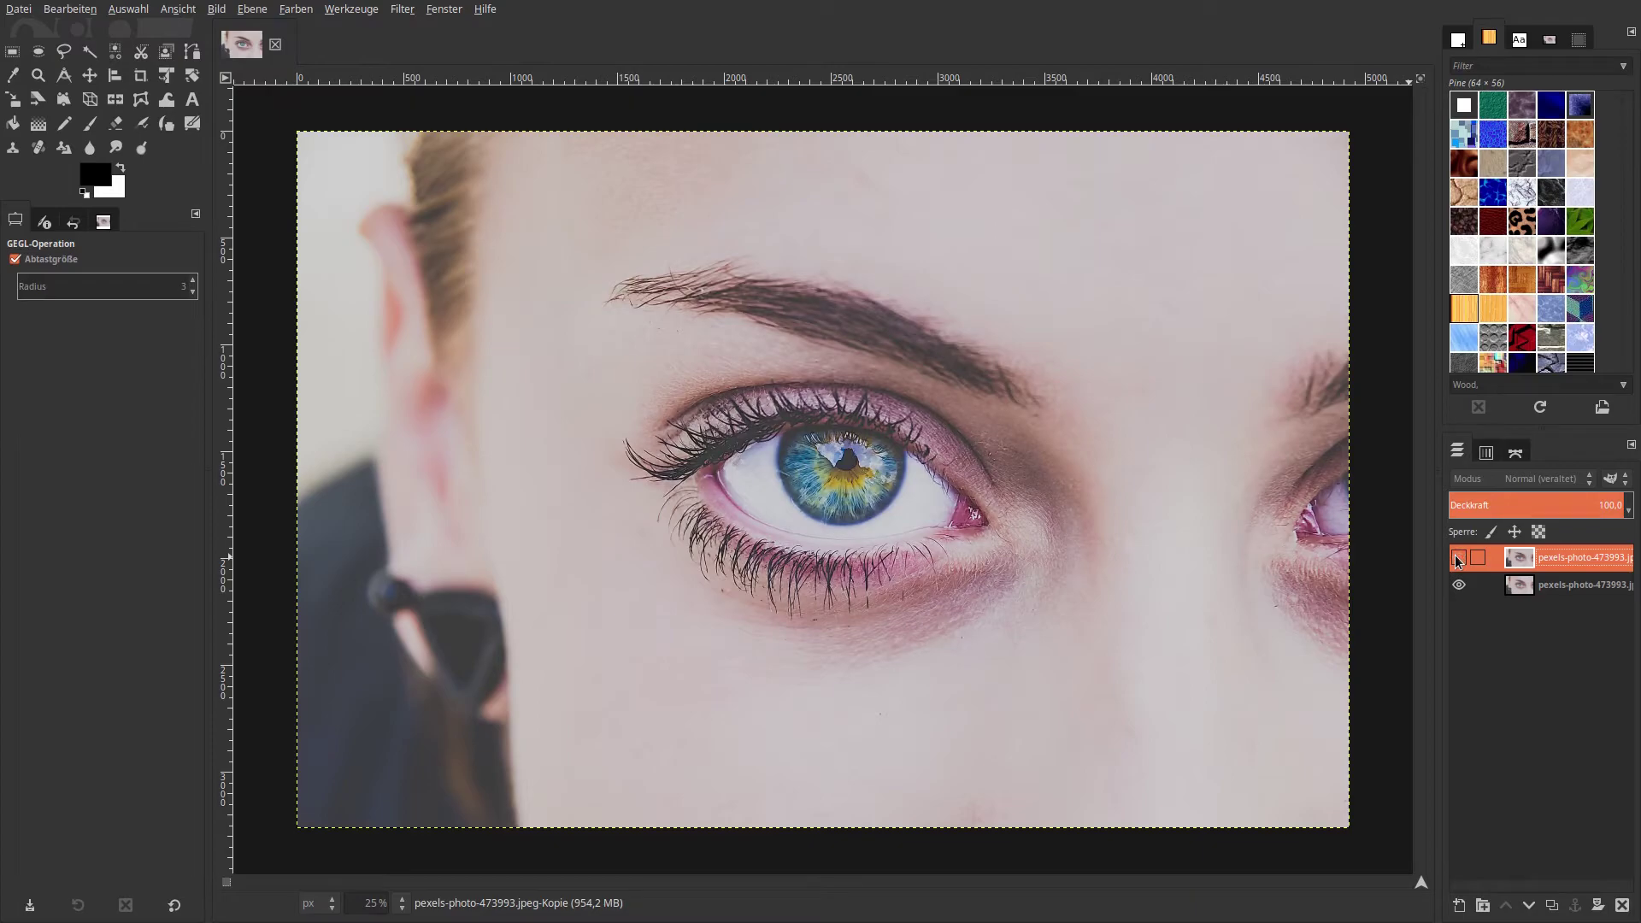
left_click(1456, 558)
left_click(1456, 558)
left_click(1457, 558)
left_click(1456, 557)
left_click(1457, 557)
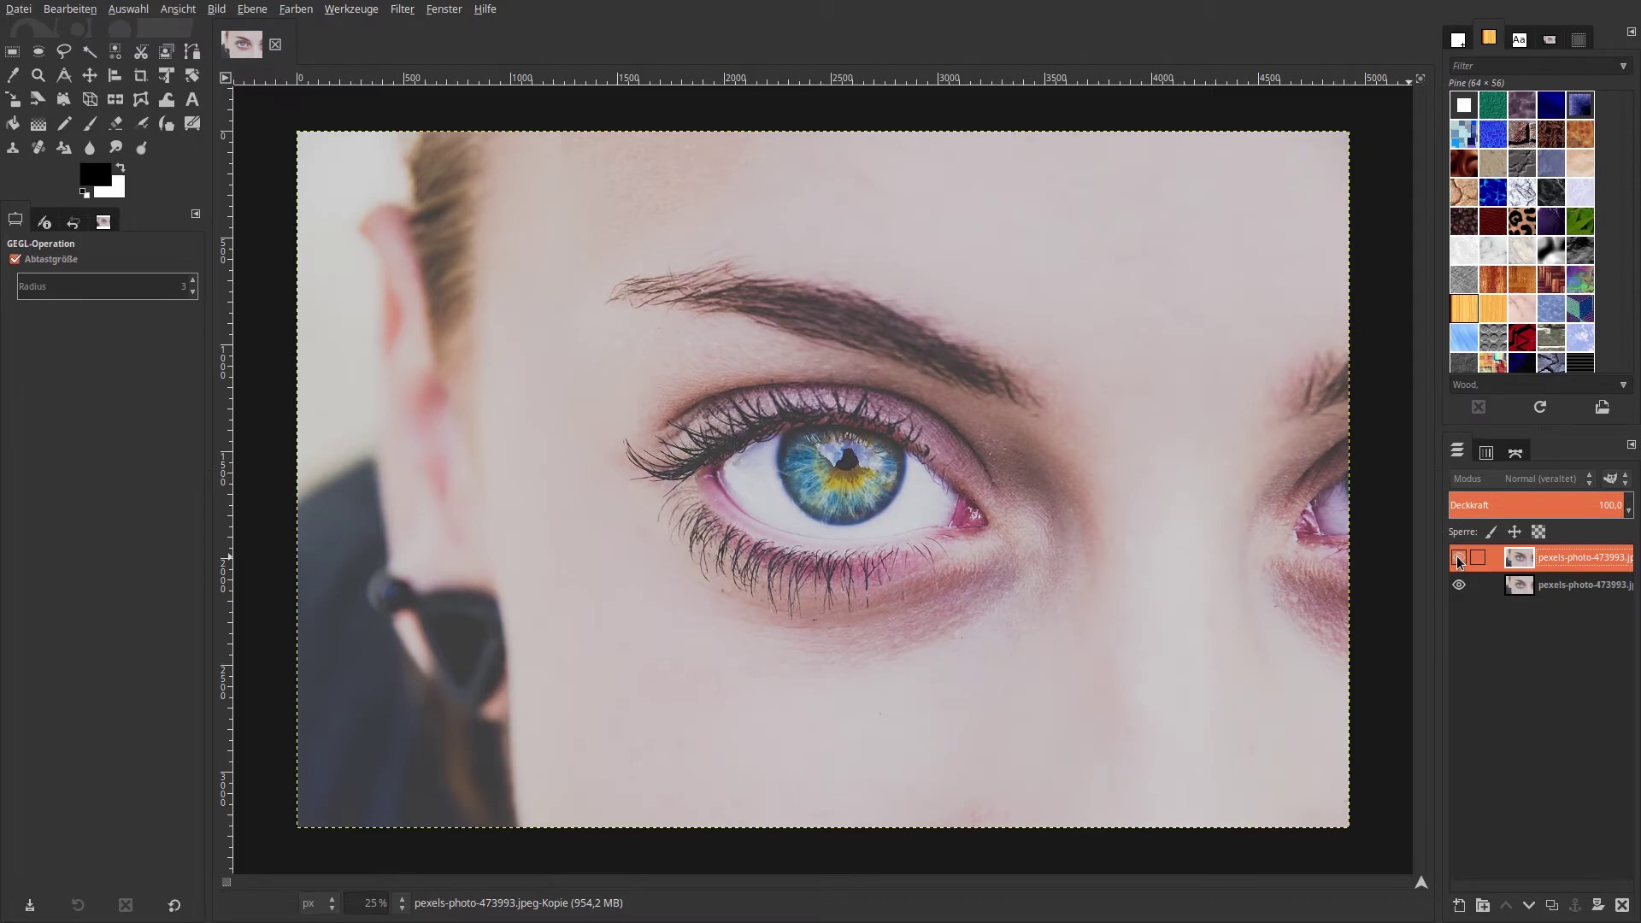
left_click(1457, 557)
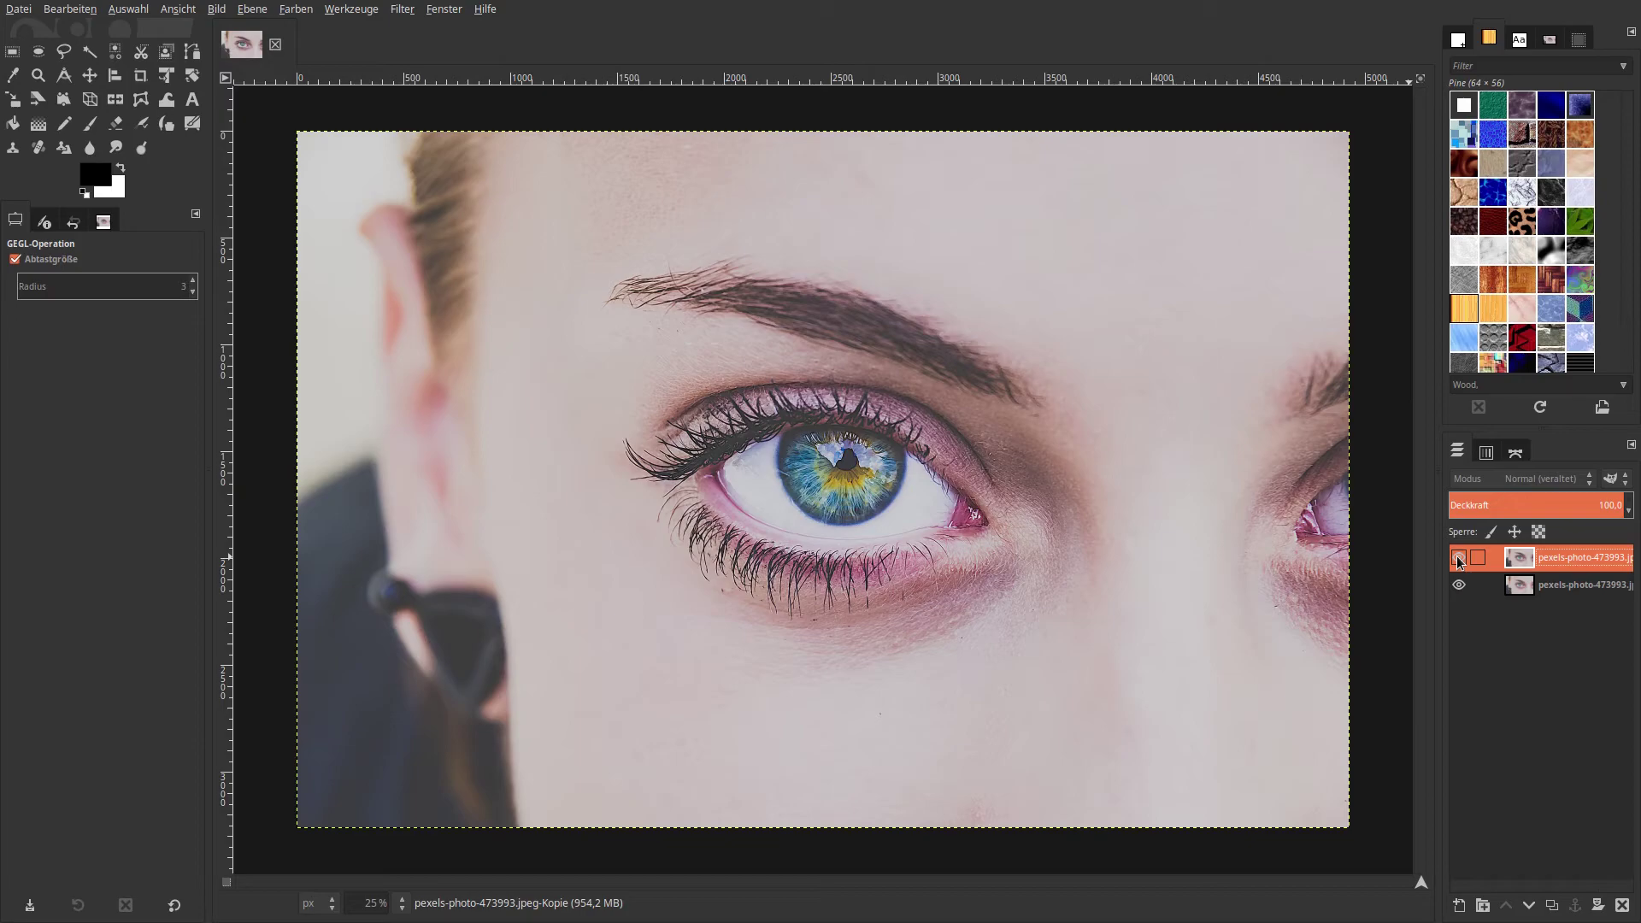
left_click(1457, 557)
left_click(1457, 557)
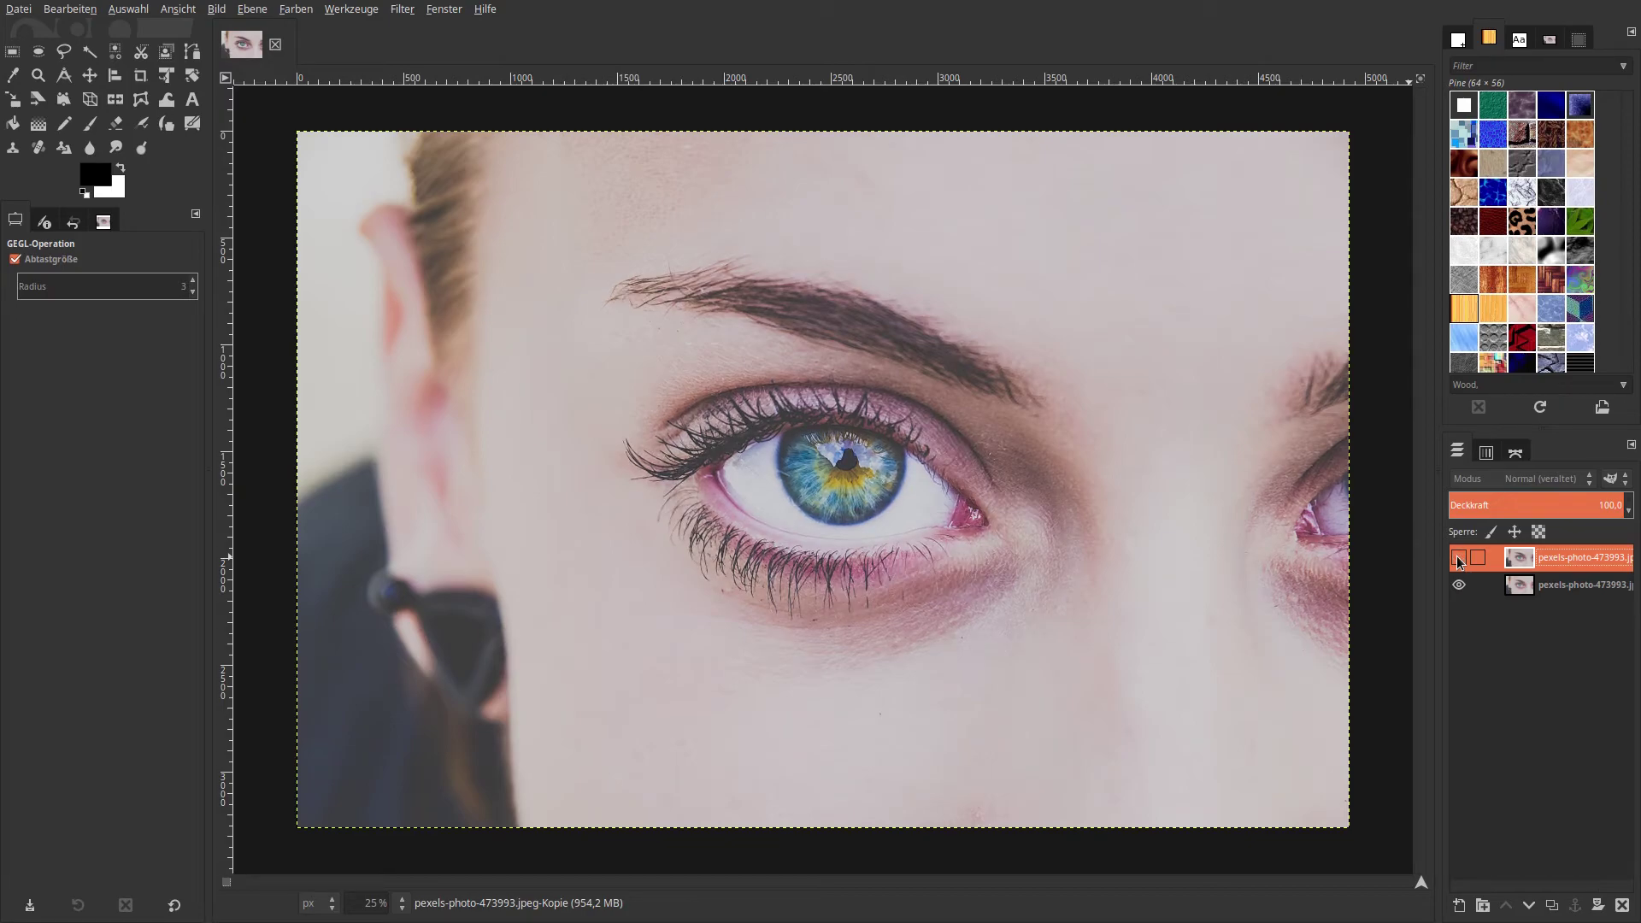
left_click(1457, 557)
left_click(1456, 557)
left_click(1457, 557)
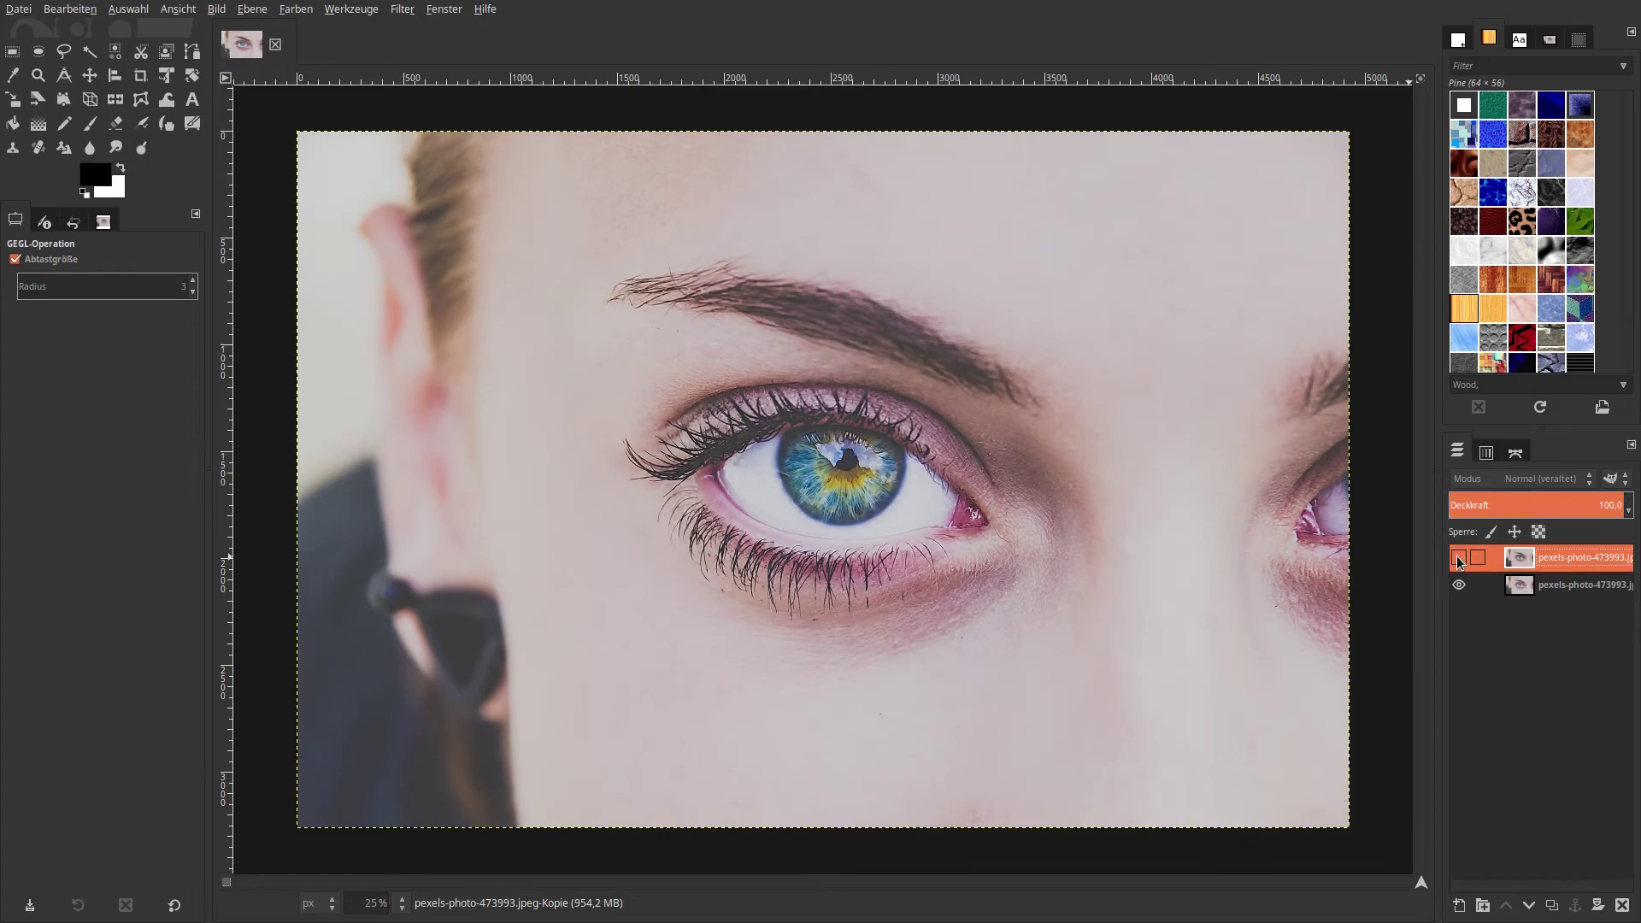
left_click(1457, 557)
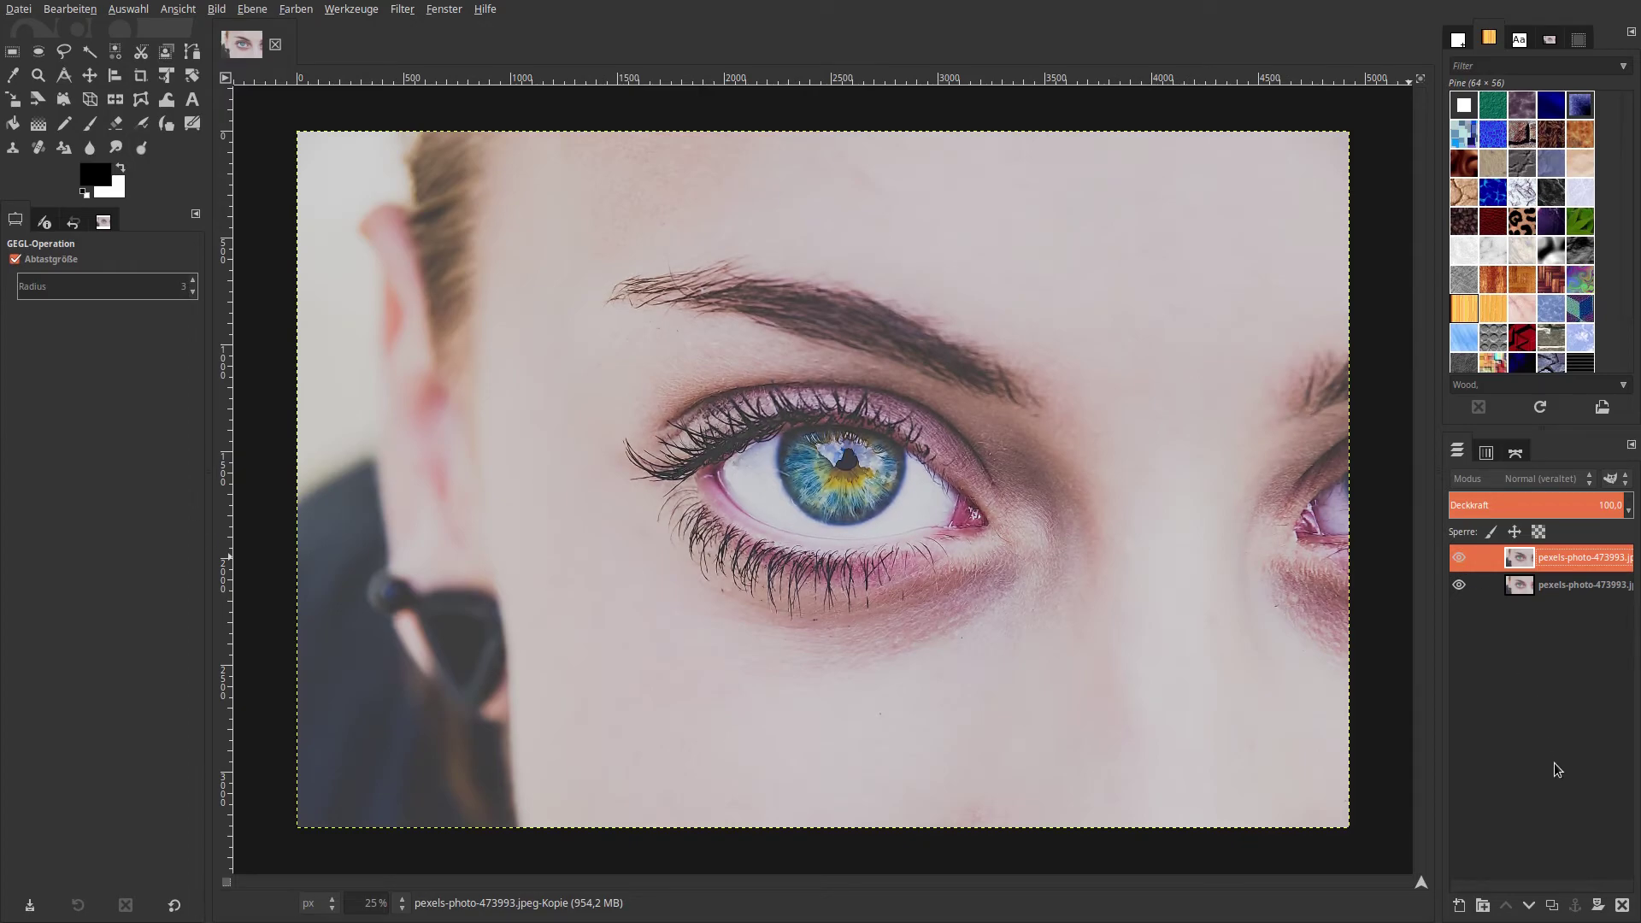